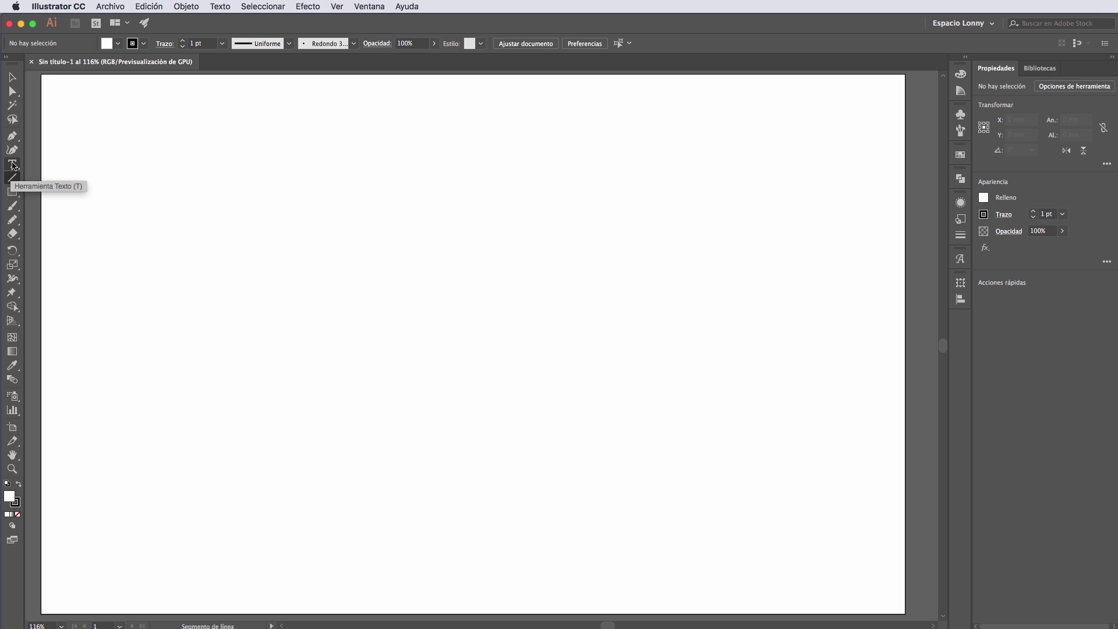
- Detach the line segment tool group as a floating palette and place it over the artboard's upper-left corner
left_click(13, 183)
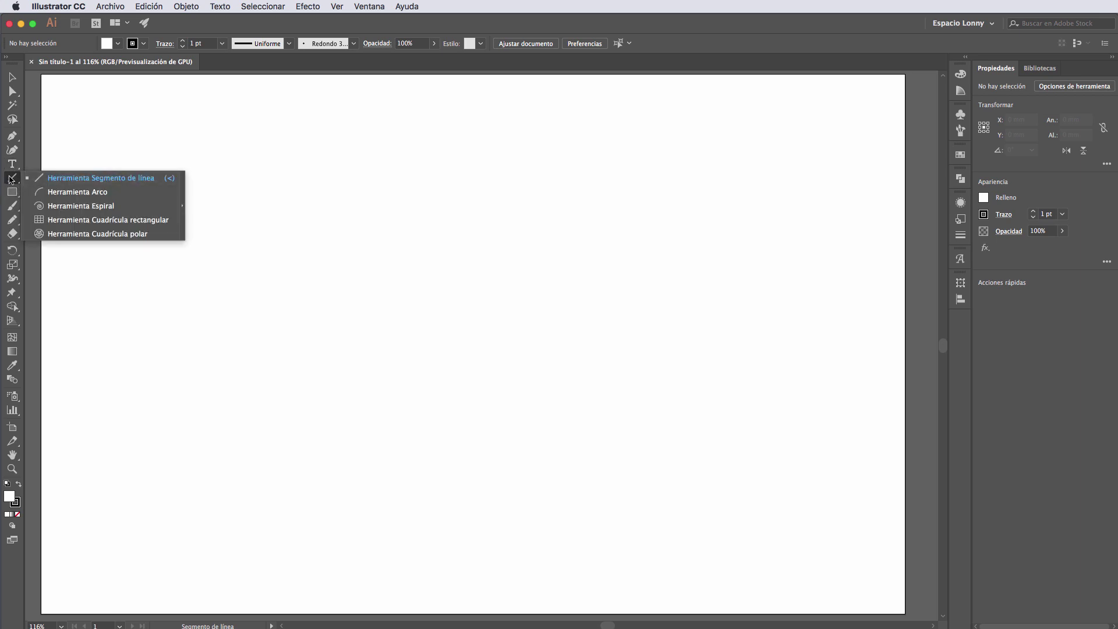
left_click(183, 206)
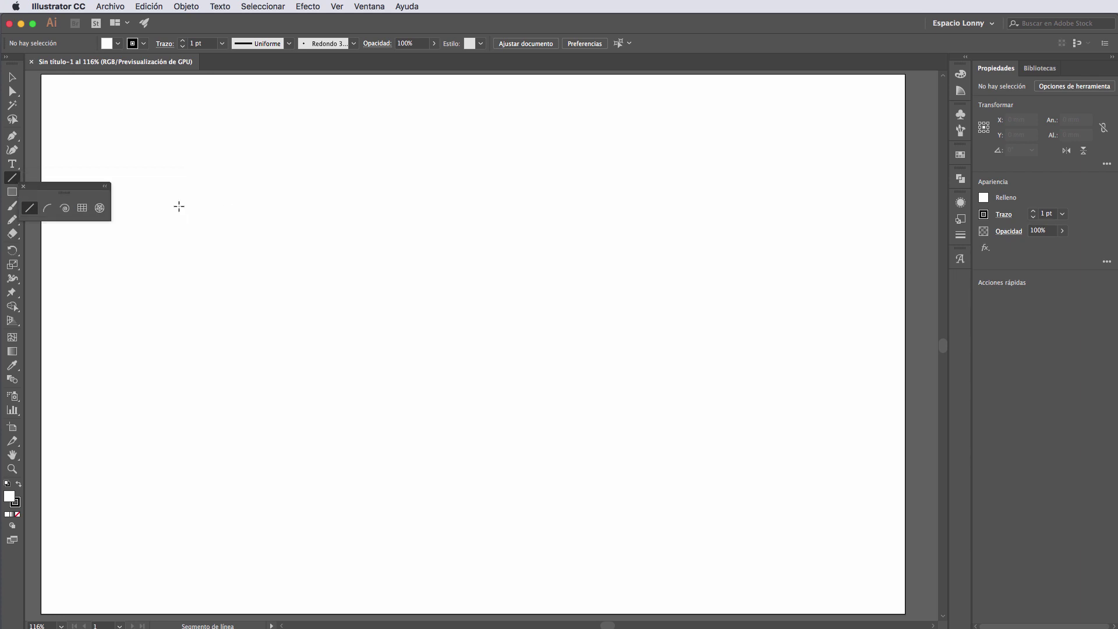
left_click_drag(42, 191, 65, 83)
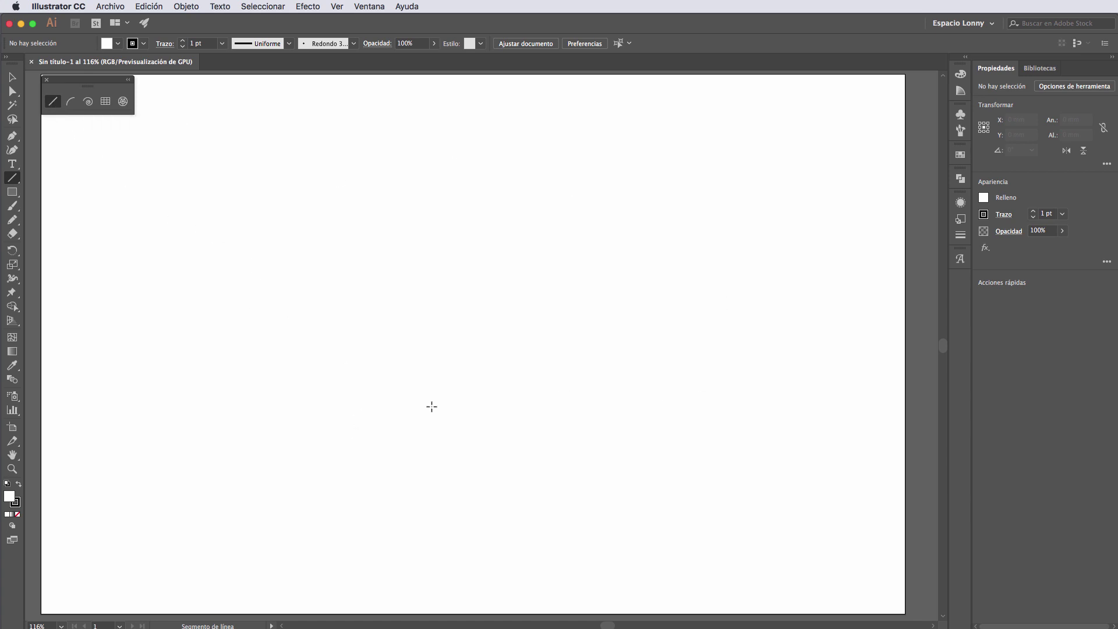
- Create a line segment 10 mm long at 45° using exact values, and delete it
left_click(325, 312)
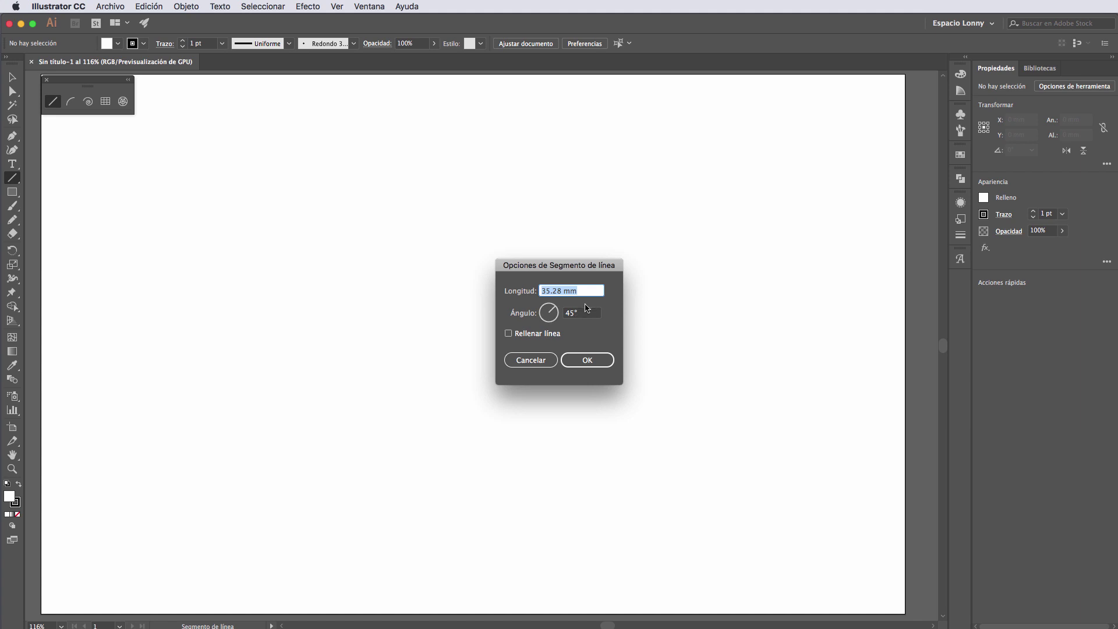
type("10")
left_click(588, 360)
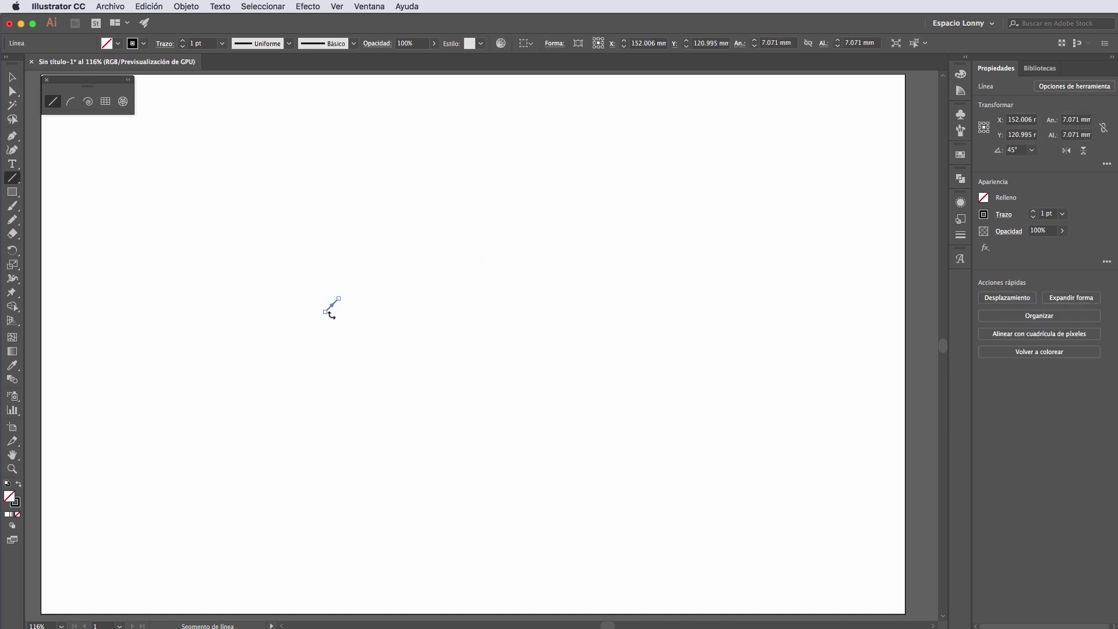
key("Delete")
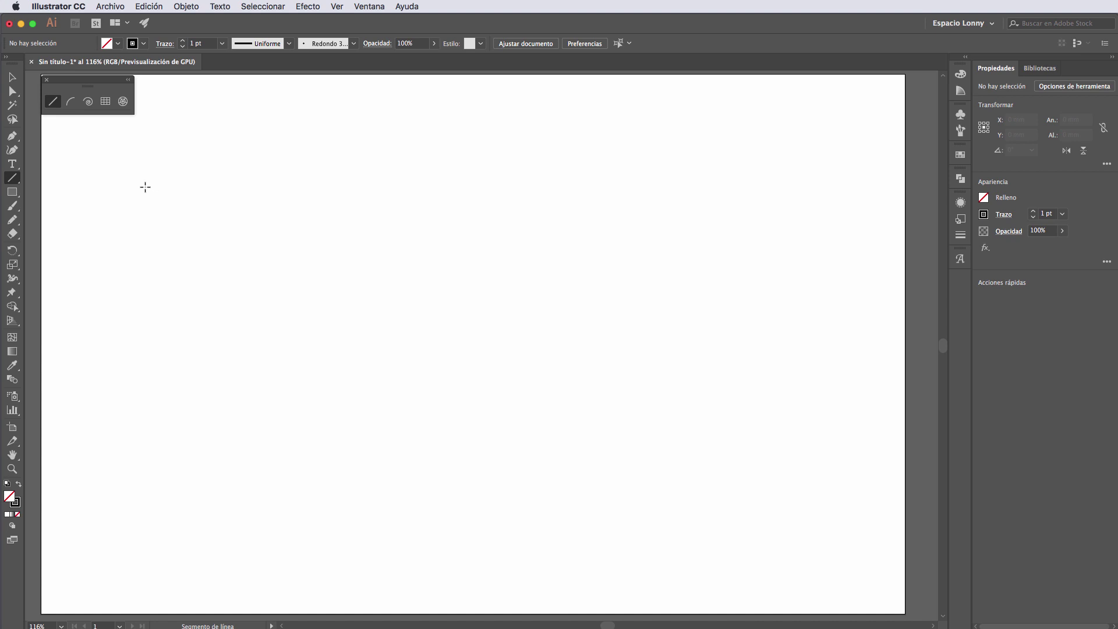
- Draw a freehand line sloping down across the artboard, about 281 mm wide and 58 mm high, and delete it
left_click_drag(150, 188, 299, 232)
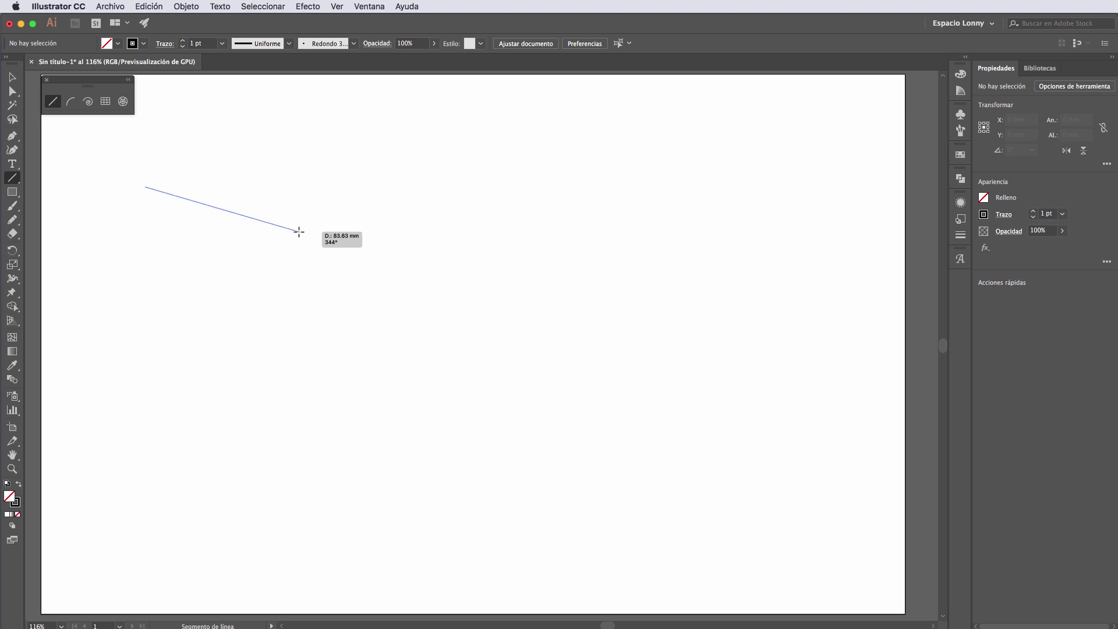
left_click_drag(298, 232, 303, 187)
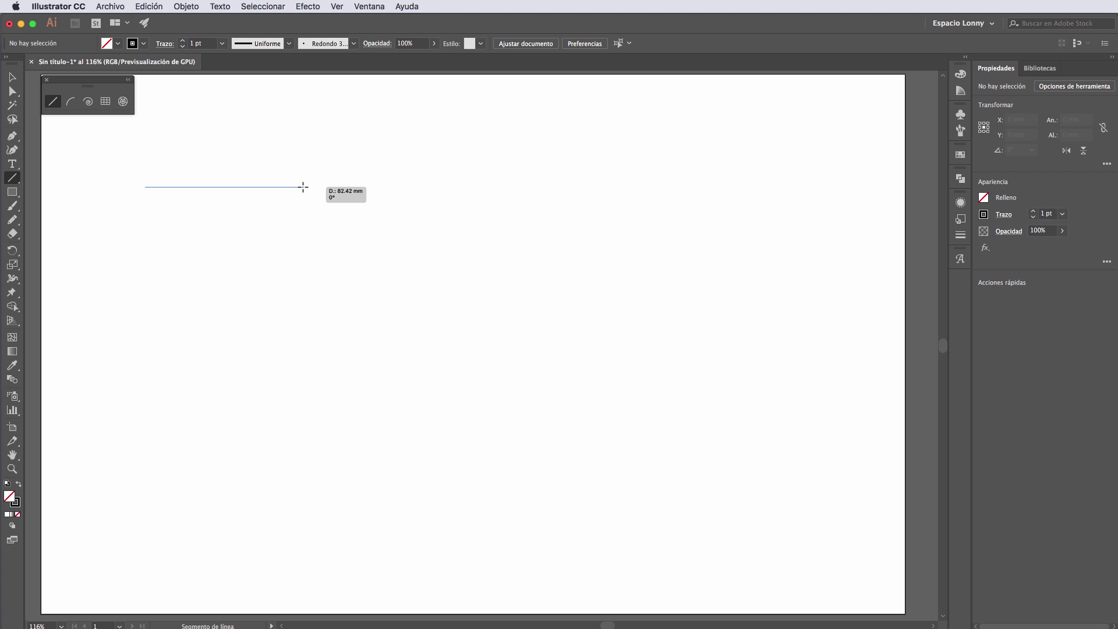
left_click_drag(303, 187, 683, 297)
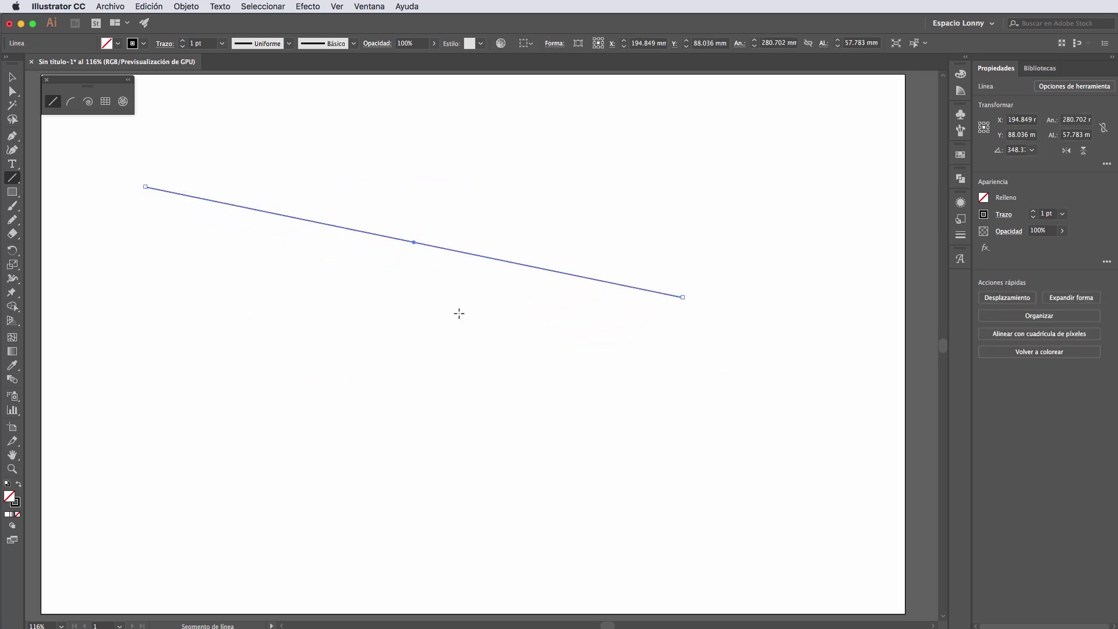
key("Delete")
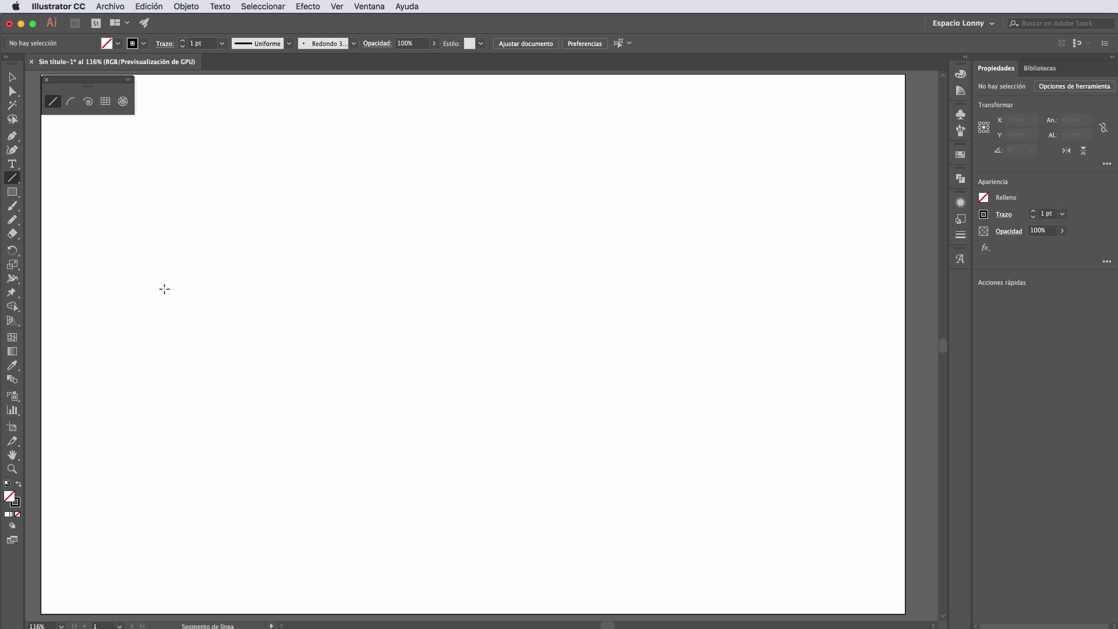
- Draw a straight horizontal line about 81 mm long, repositioning it while drawing, and undo it
left_click_drag(169, 285, 556, 282)
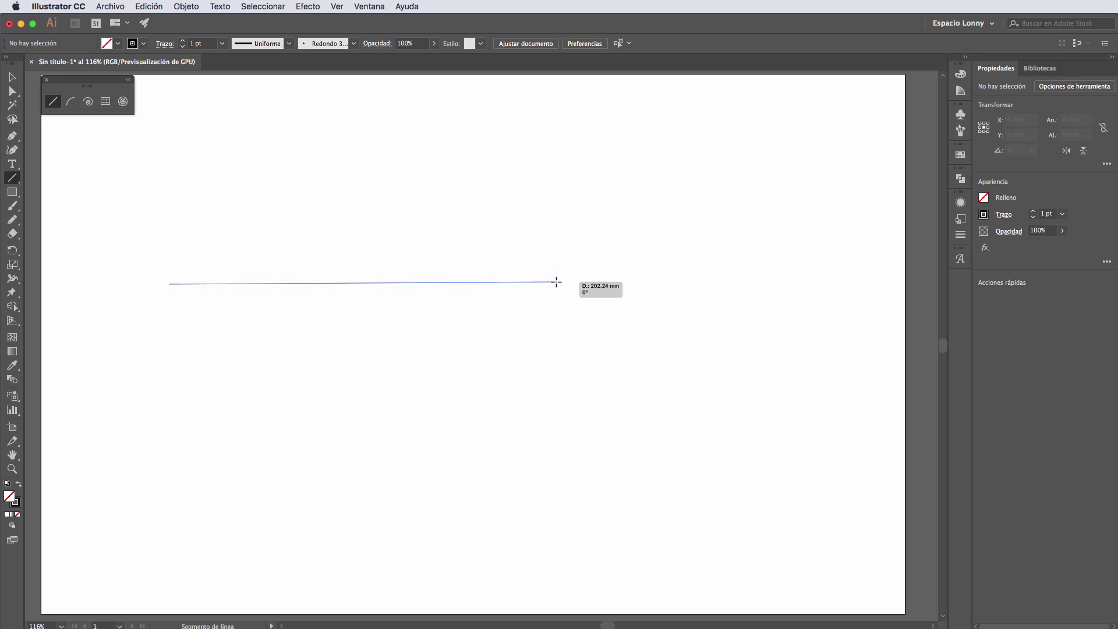
key("super+z")
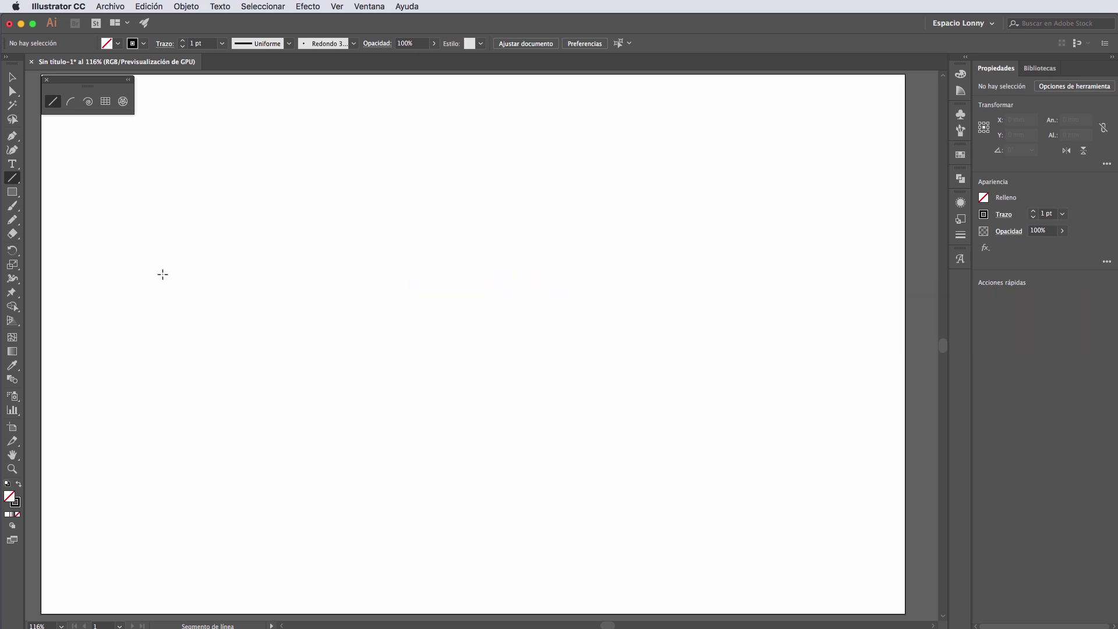
left_click_drag(163, 274, 363, 271)
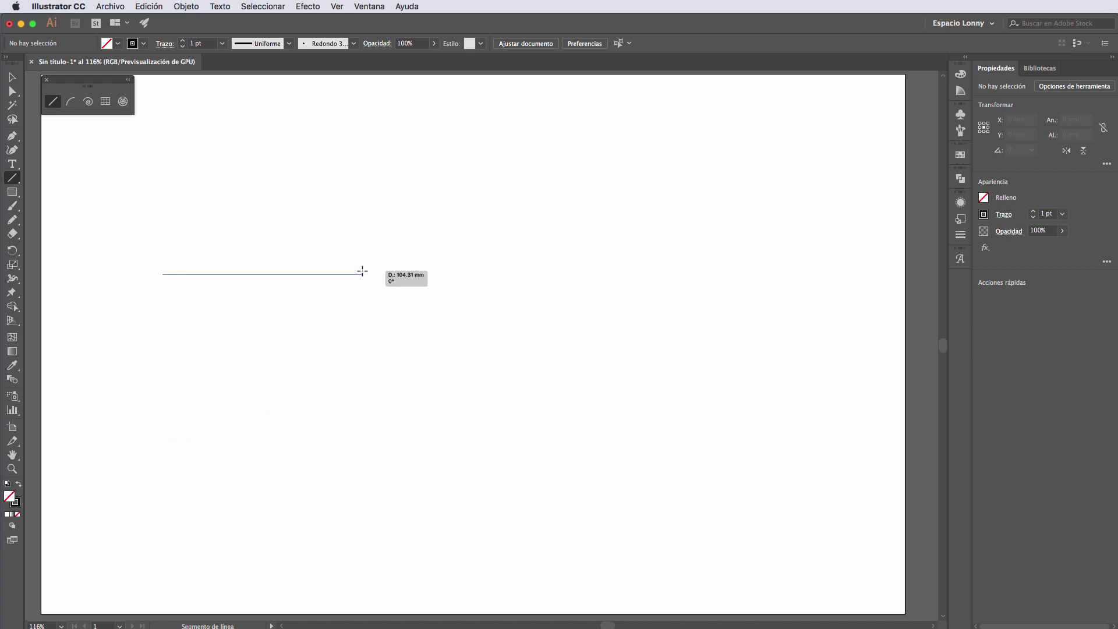
left_click_drag(362, 271, 587, 314)
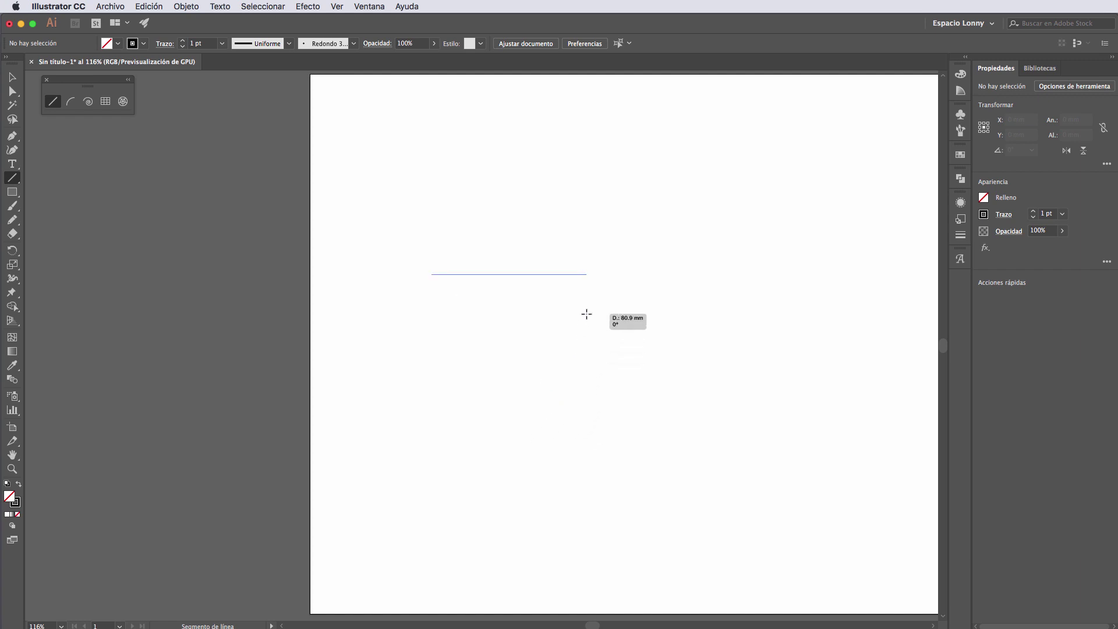
left_click_drag(587, 314, 586, 314)
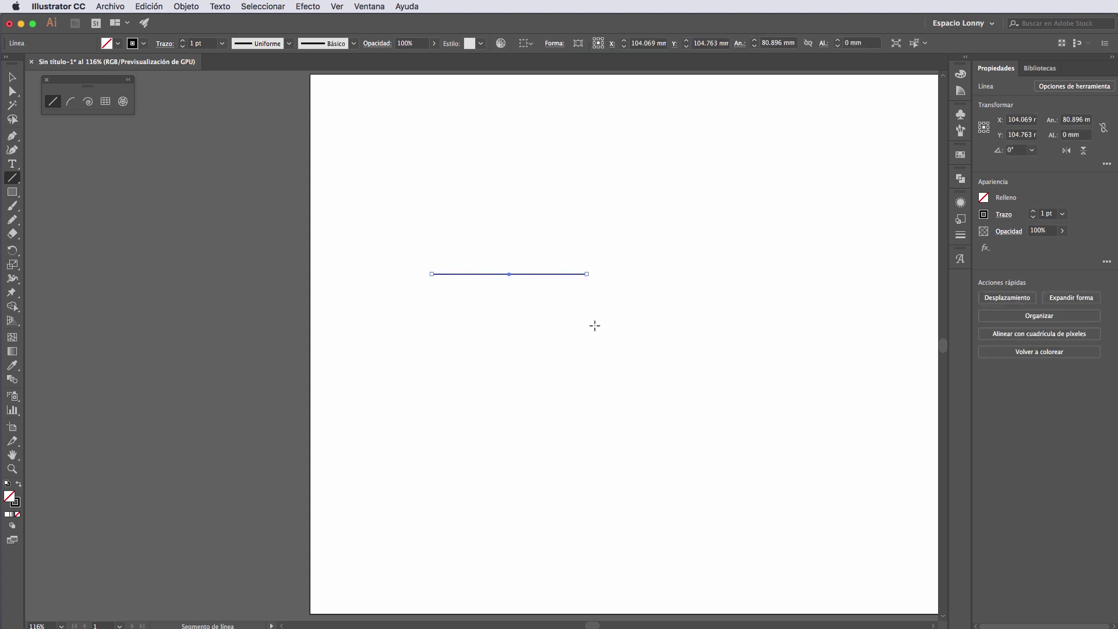
key("super+z")
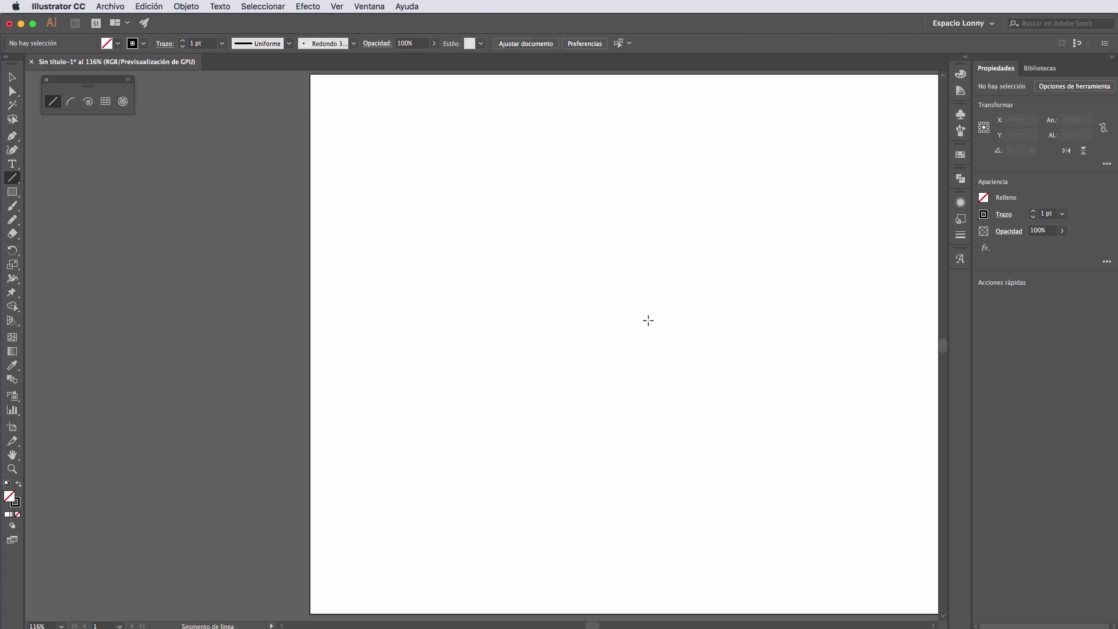
- Try to draw a line outward from its centre with its angle constrained
key("space")
left_click_drag(709, 282, 490, 311)
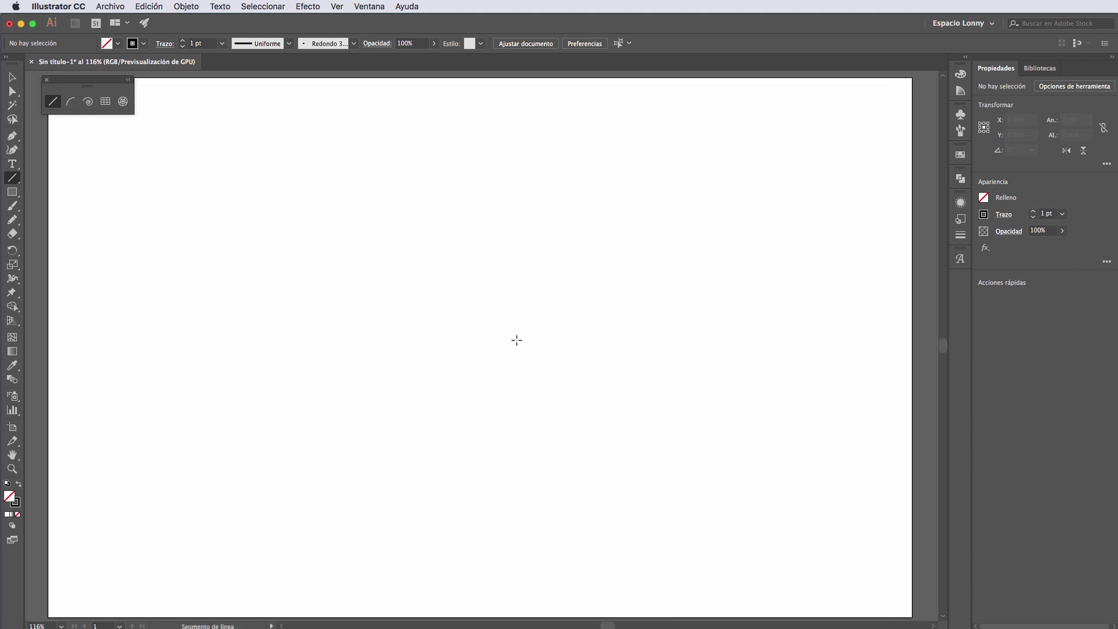
mouse_move(419, 299)
left_mouse_down()
mouse_move(539, 358)
mouse_move(399, 290)
mouse_move(473, 311)
mouse_move(660, 285)
mouse_move(574, 241)
mouse_move(368, 330)
mouse_move(451, 310)
mouse_move(494, 392)
mouse_move(337, 400)
mouse_move(421, 239)
mouse_move(507, 344)
mouse_move(417, 387)
mouse_move(352, 260)
mouse_move(534, 302)
mouse_move(546, 337)
left_mouse_up()
key("alt")
key("shift")
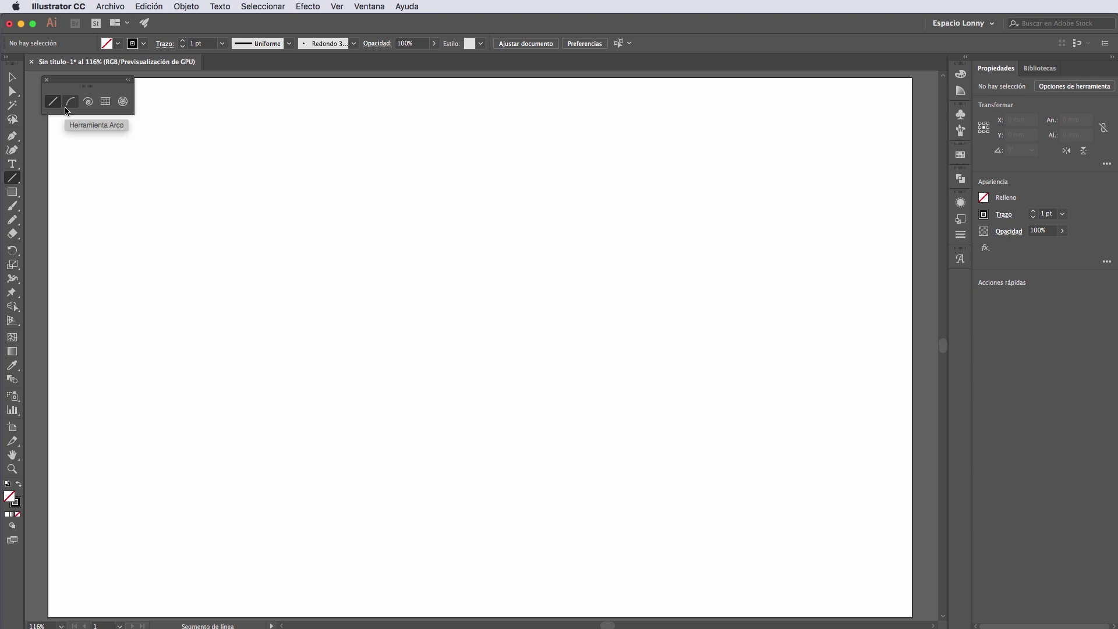
- Create an open arc with 35.28 mm X and Y axis lengths, based along the X axis with slope 50, and delete it
left_click(70, 102)
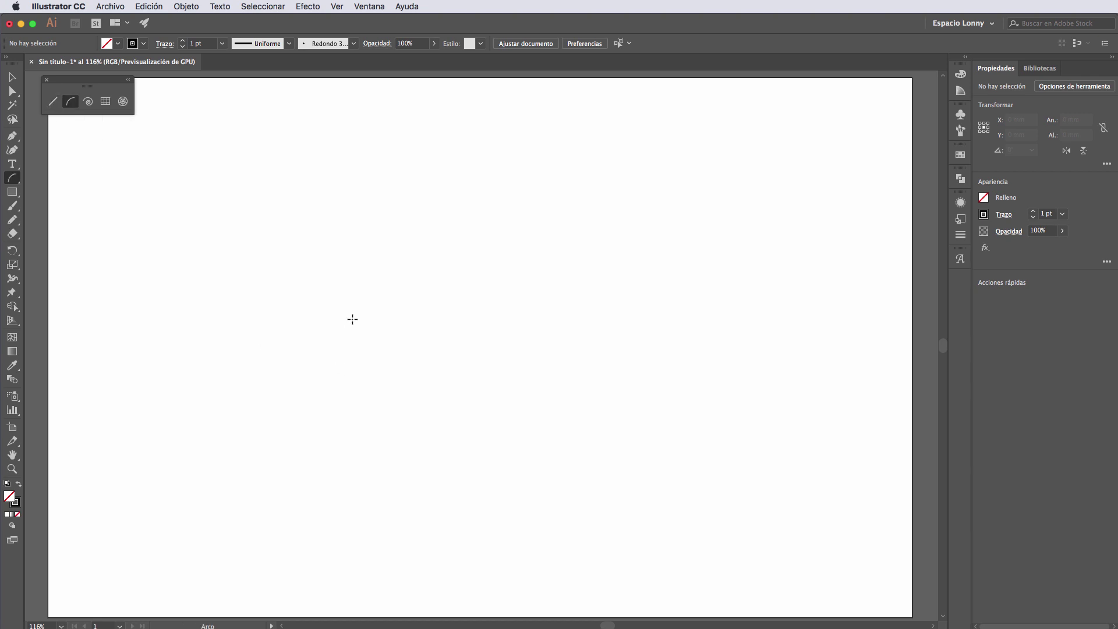
left_click(415, 313)
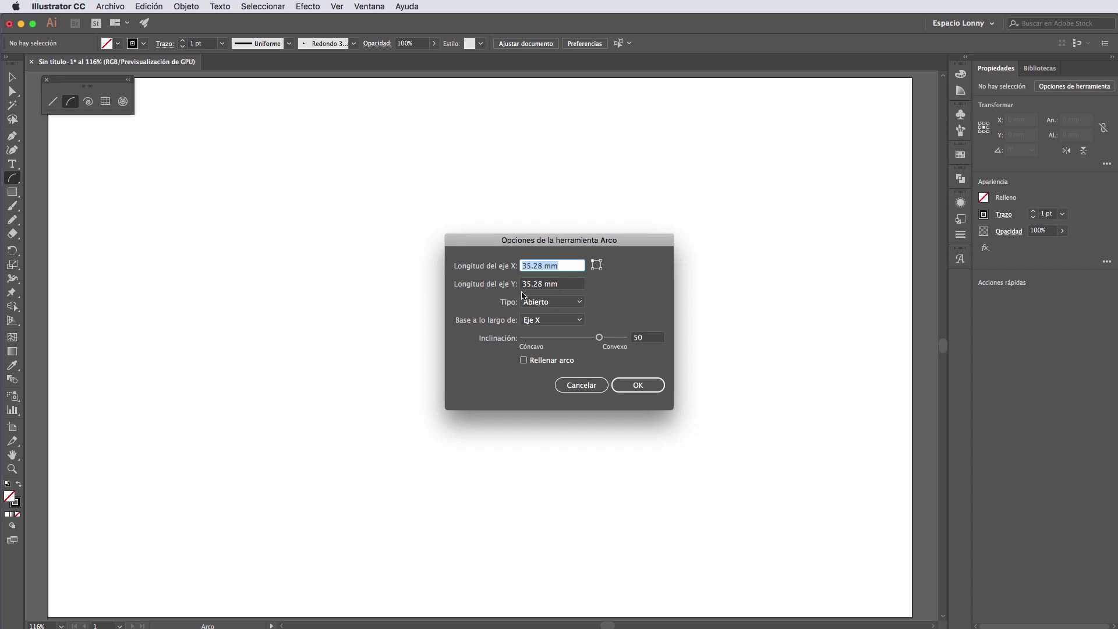
left_click(562, 302)
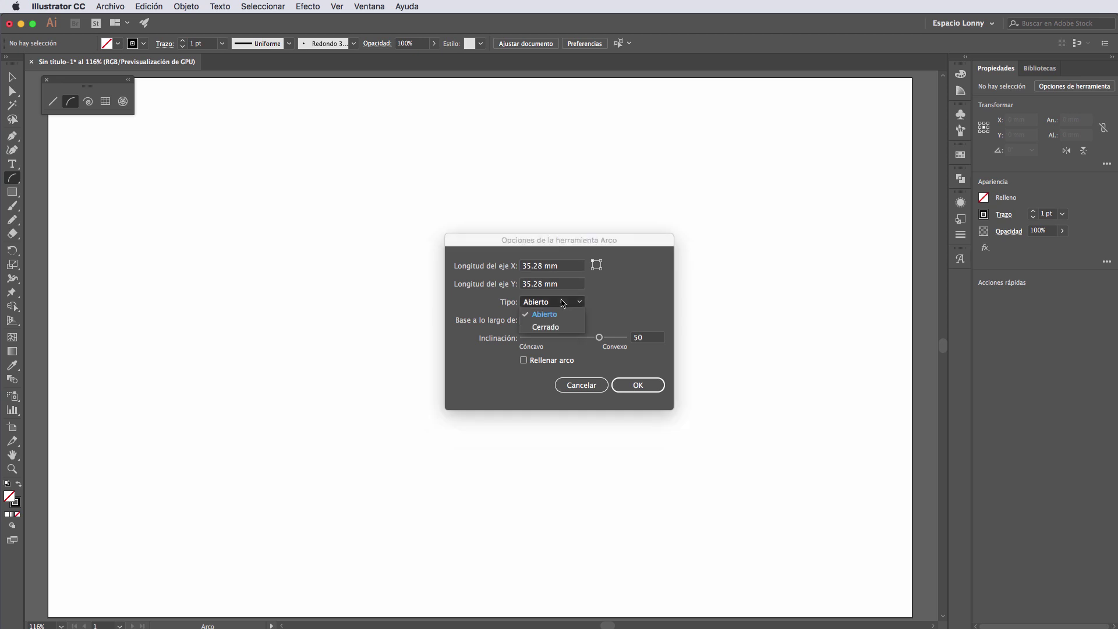
left_click(564, 302)
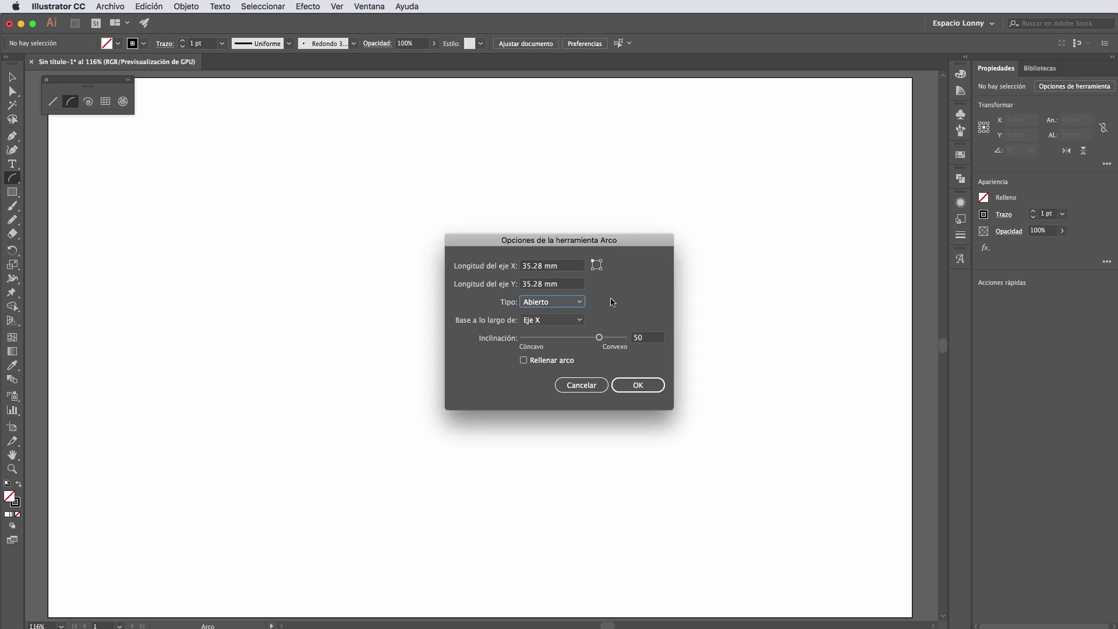
left_click(560, 320)
left_click(536, 320)
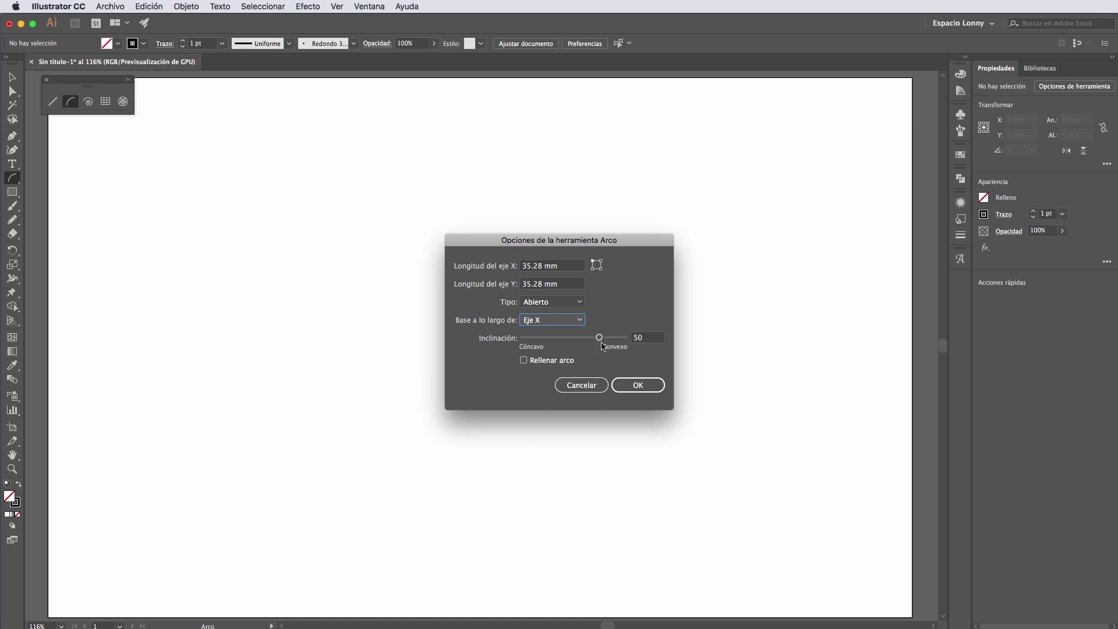
left_click(629, 389)
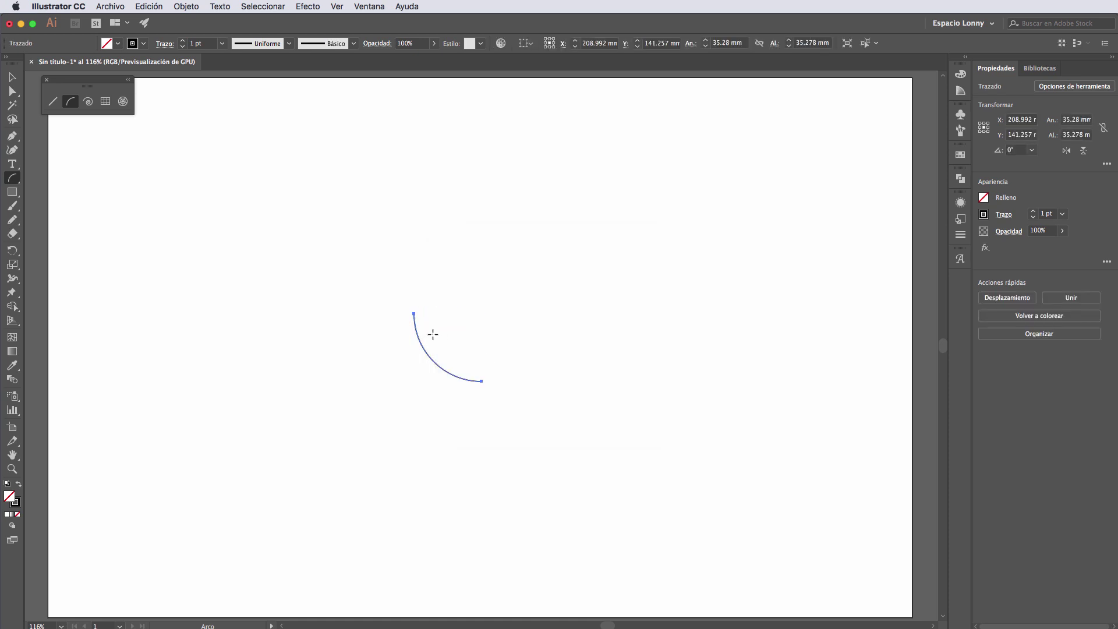
key("Delete")
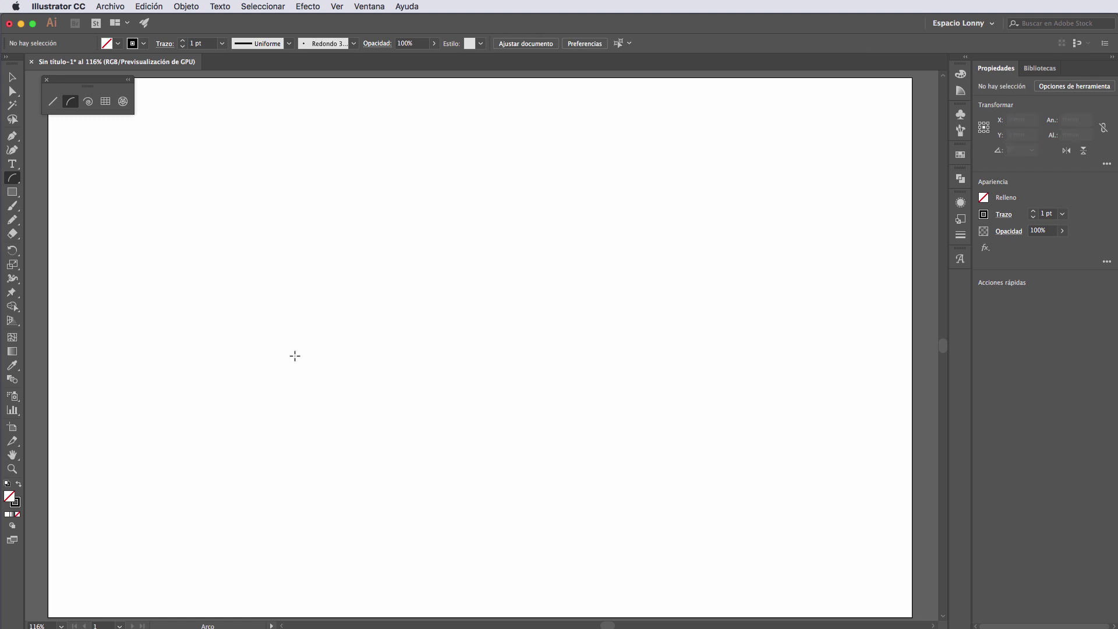
- Draw a convex arc about 72 mm wide and 48 mm high near the artboard's centre, adjusting its curvature while drawing
left_click_drag(300, 364, 480, 251)
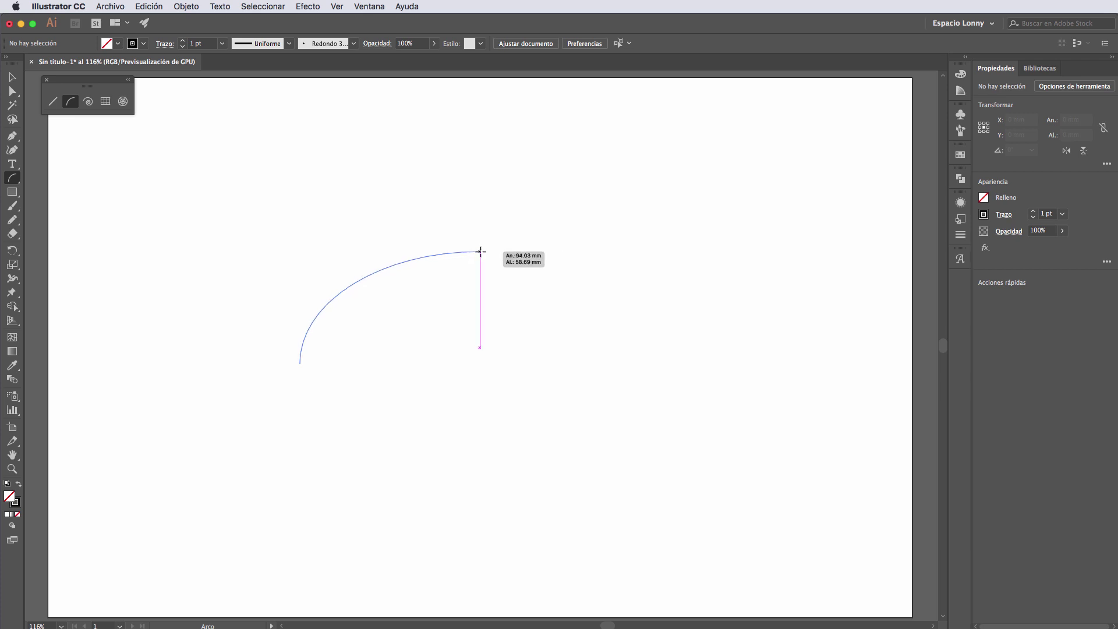
left_click_drag(478, 252, 438, 272)
key("Up")
key("Up")
key("Up")
key("Up")
key("Up")
key("Up")
key("Up")
key("Down")
key("Down")
key("Down")
key("Down")
key("Down")
key("Down")
key("Down")
key("Down")
key("Down")
key("Down")
key("Down")
key("Down")
key("Down")
key("Down")
key("Down")
key("Down")
key("Up")
key("Up")
key("Up")
key("Up")
key("Up")
key("Up")
key("Up")
key("Up")
key("Up")
key("Up")
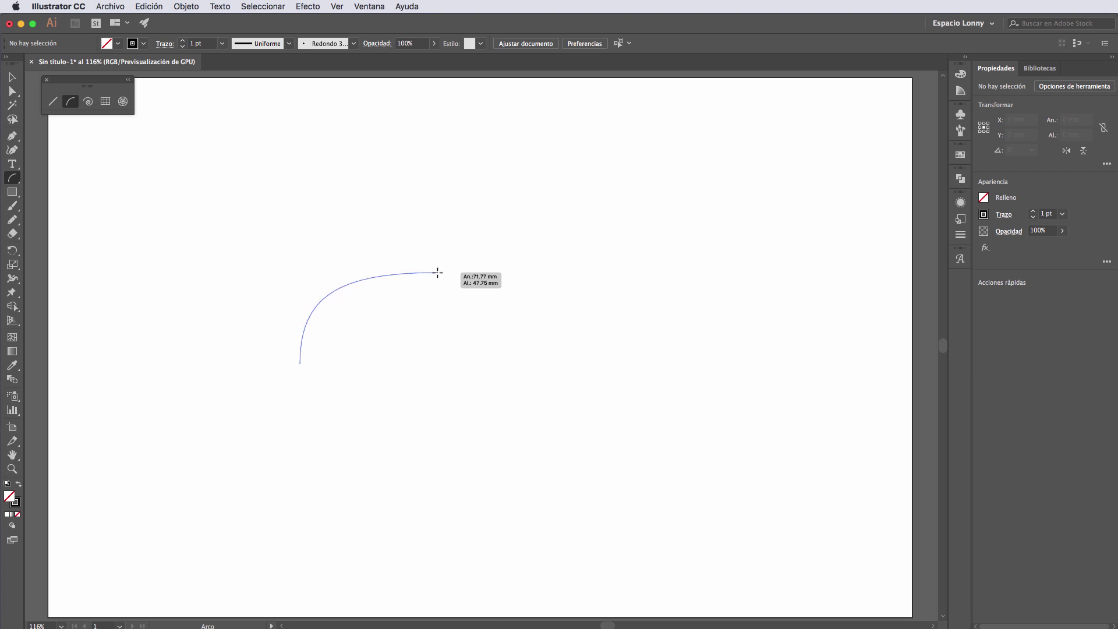
key("Down")
key("Down")
left_click_drag(438, 272, 438, 272)
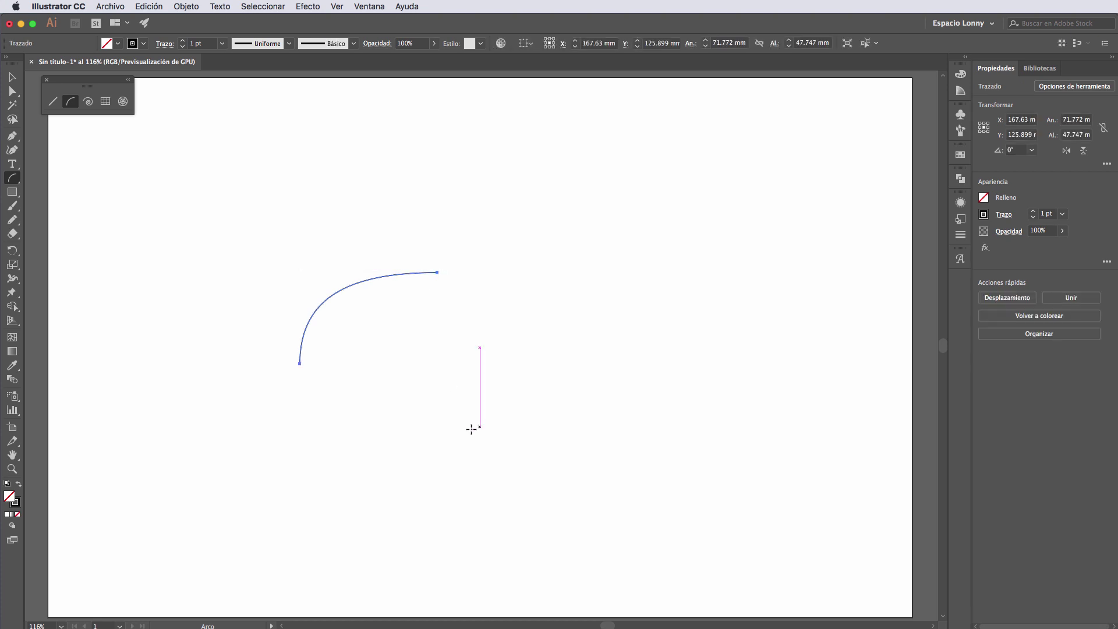
- Draw three more arcs: about 136 × 62 mm below, about 61 × 61 mm beside the first, and about 104 × 83 mm crossing the second
left_click_drag(342, 505, 559, 408)
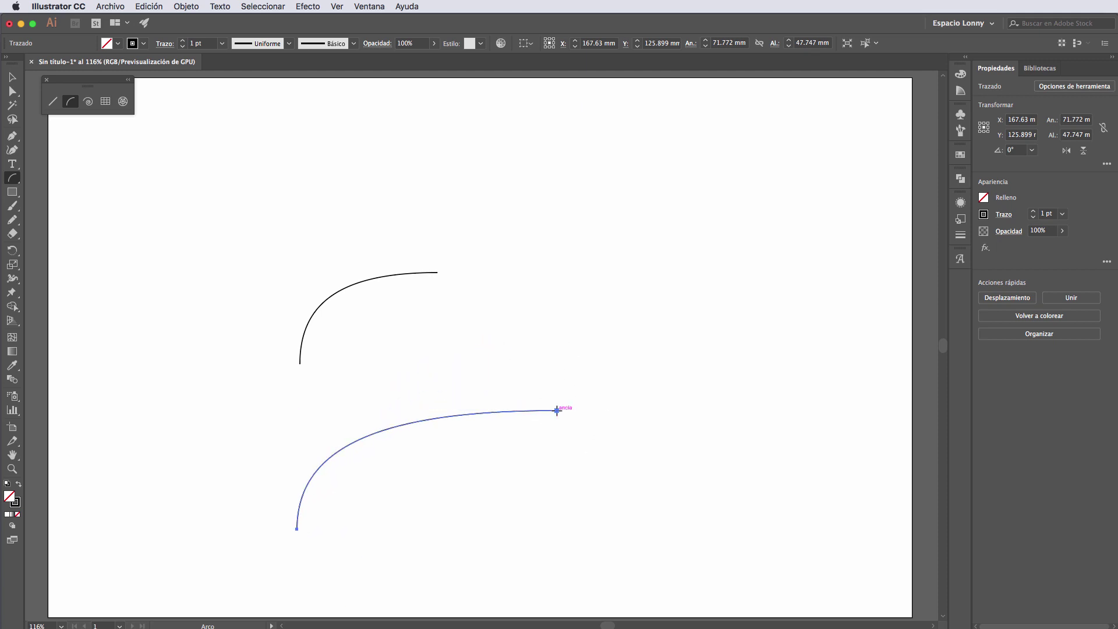
left_click_drag(546, 321, 565, 295)
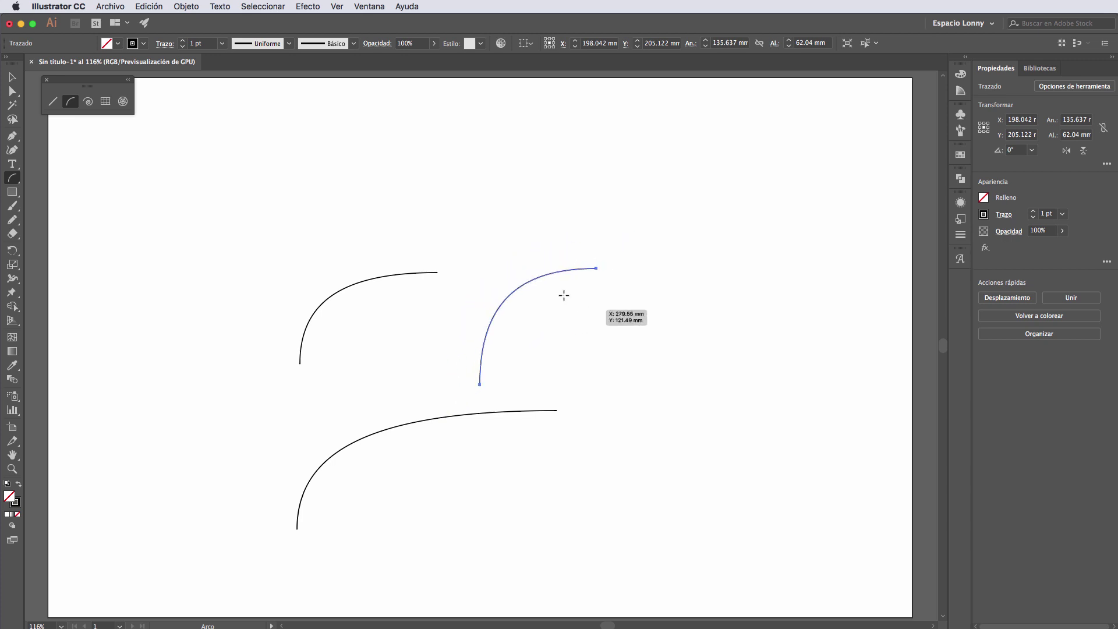
left_click_drag(449, 185, 648, 345)
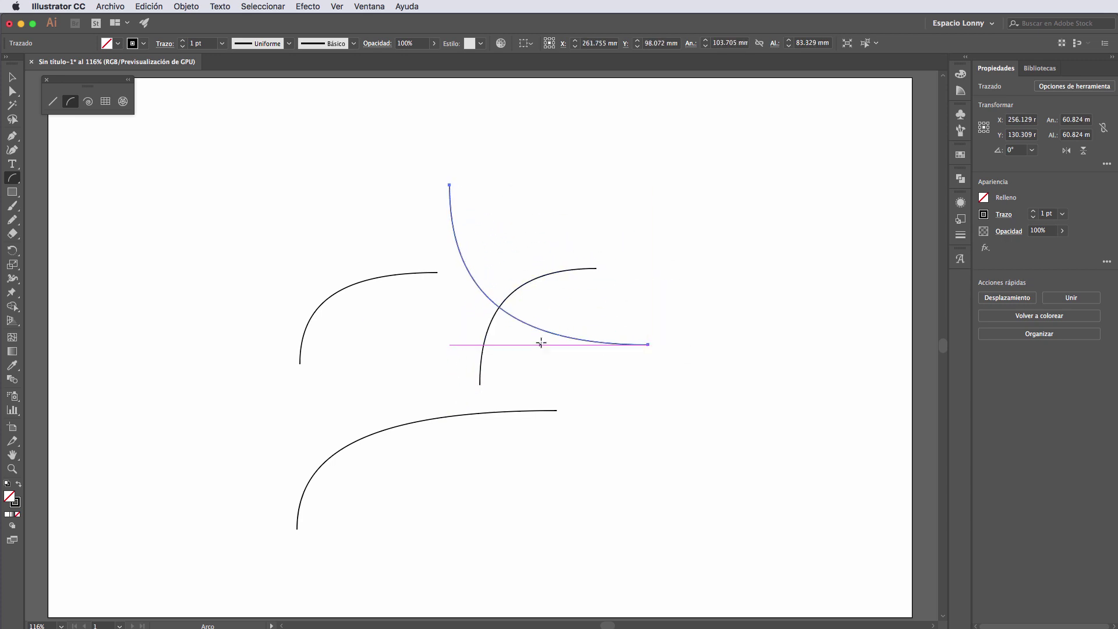
- Create an open arc with X axis length 103.7 mm, Y axis length 83.33 mm, X axis base and slope 65 near the artboard's right edge
left_click(733, 262)
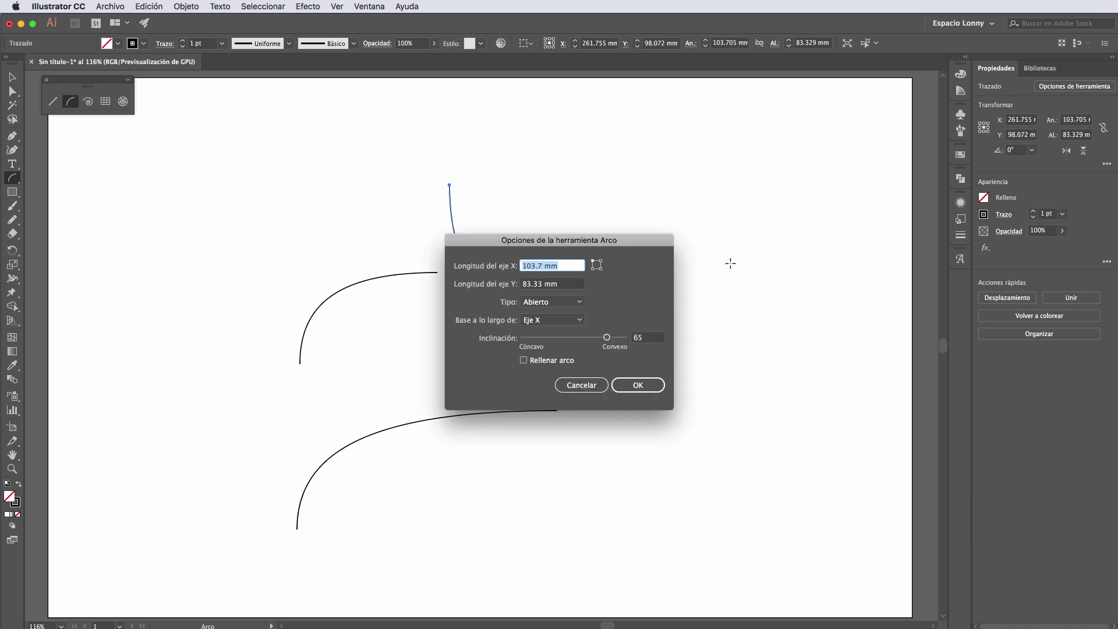
left_click_drag(561, 244, 764, 193)
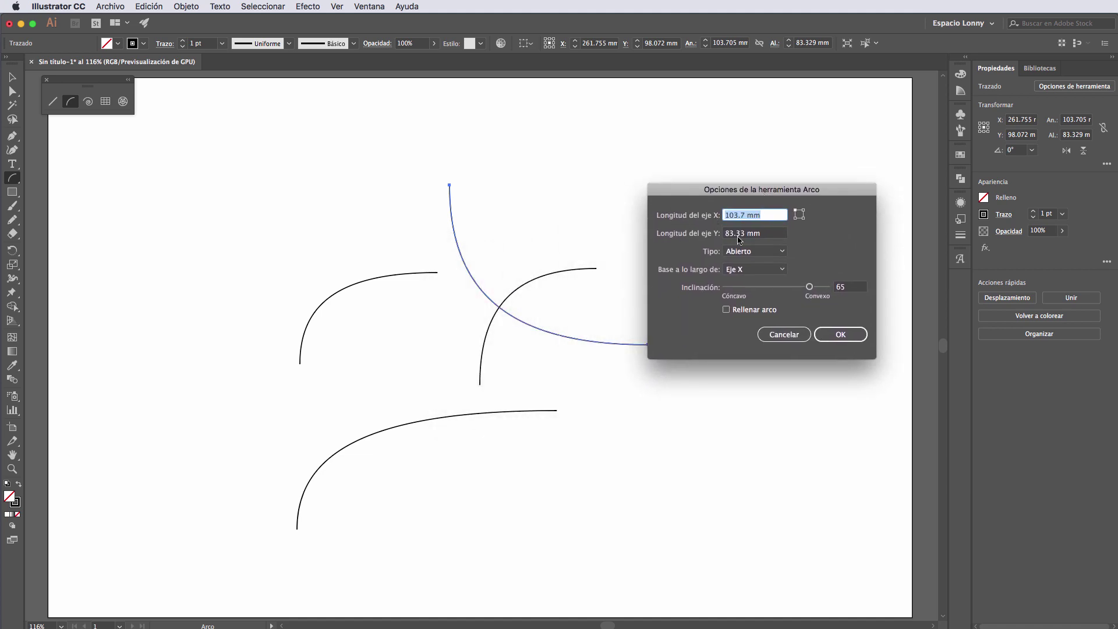
left_click(753, 251)
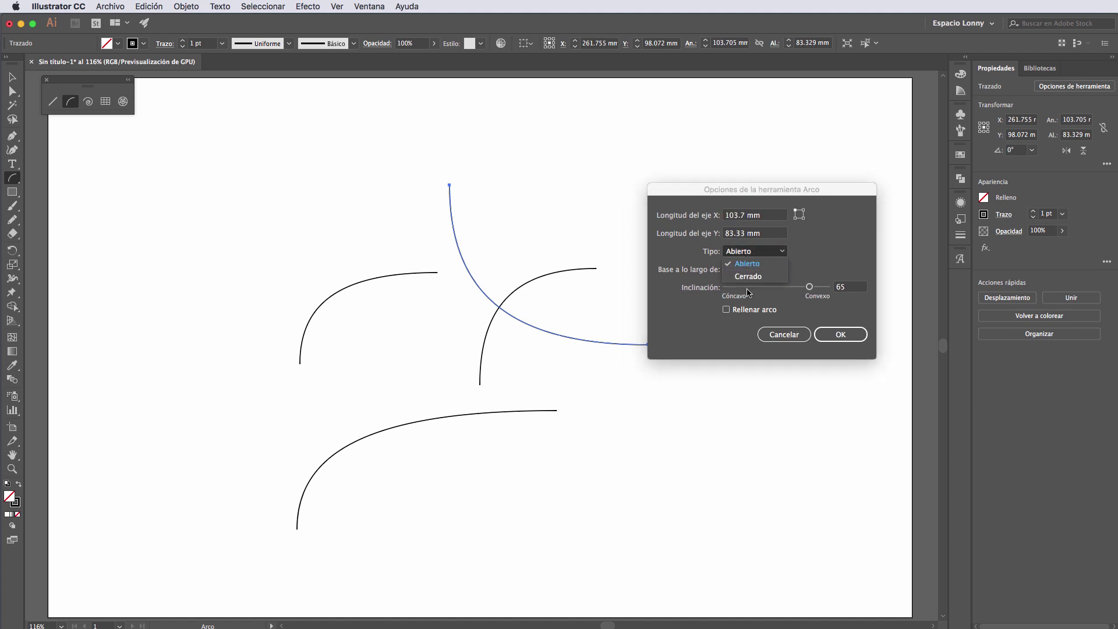
left_click(810, 220)
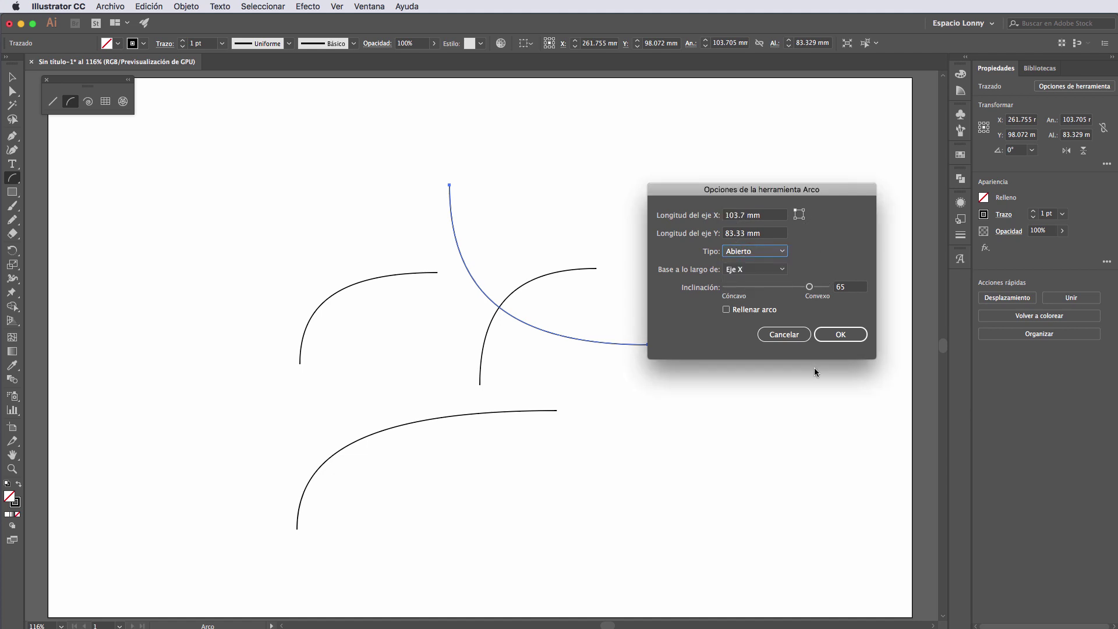
left_click(842, 335)
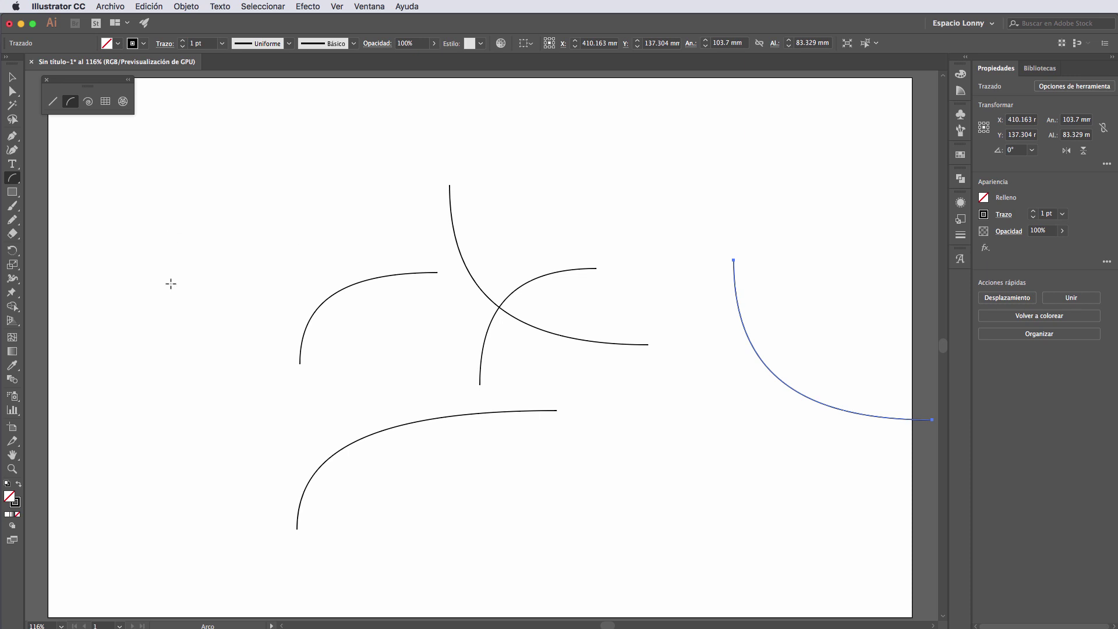
- Draw an arc about 80 × 45 mm in the artboard's upper left area, toggling it between concave and convex while drawing
left_click_drag(174, 301, 327, 216)
key("x")
key("x")
key("x")
key("x")
key("x")
key("x")
key("x")
key("x")
key("x")
key("x")
key("x")
key("x")
key("x")
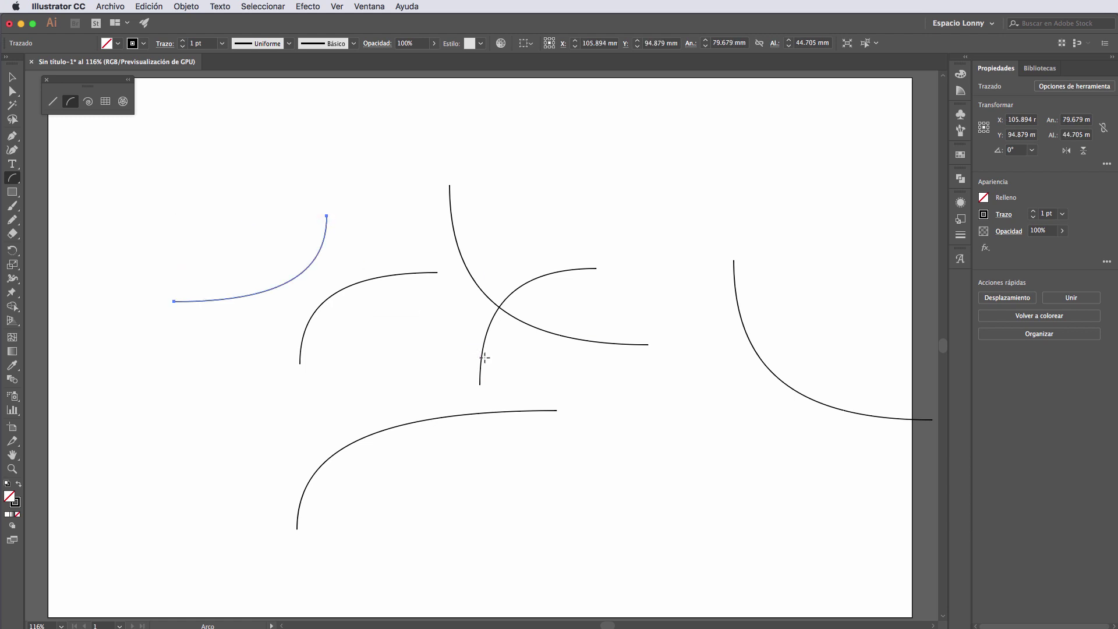
- Create an open 79.68 × 44.71 mm arc based along the Y axis with slope 4 and arc filling enabled, crossing the rightmost arc
left_click(688, 429)
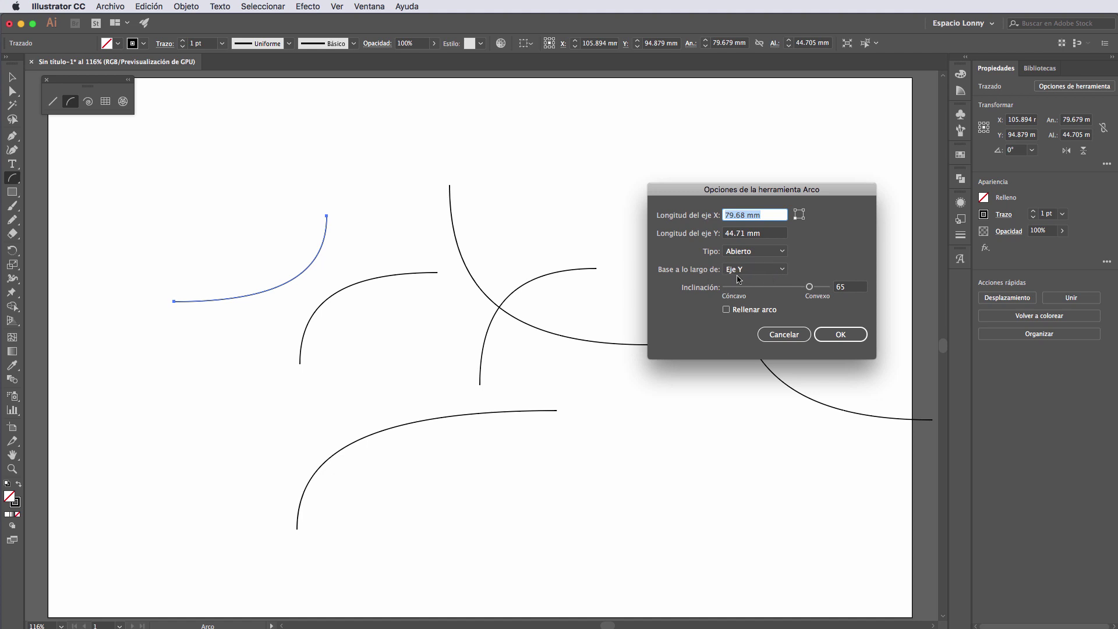
left_click_drag(809, 287, 779, 292)
left_click(726, 310)
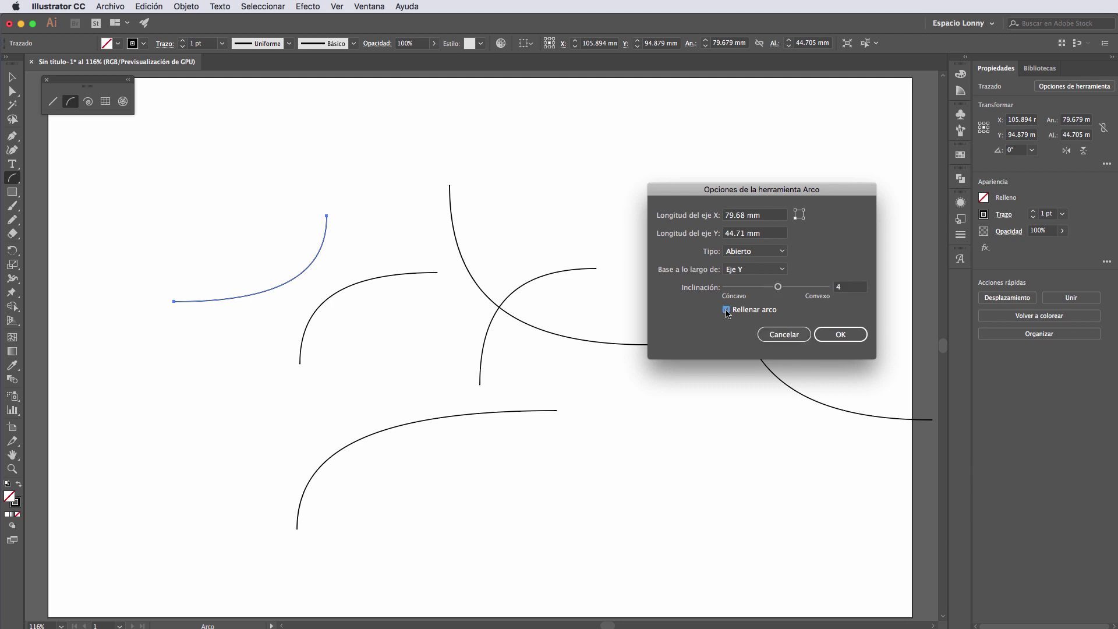
left_click(819, 341)
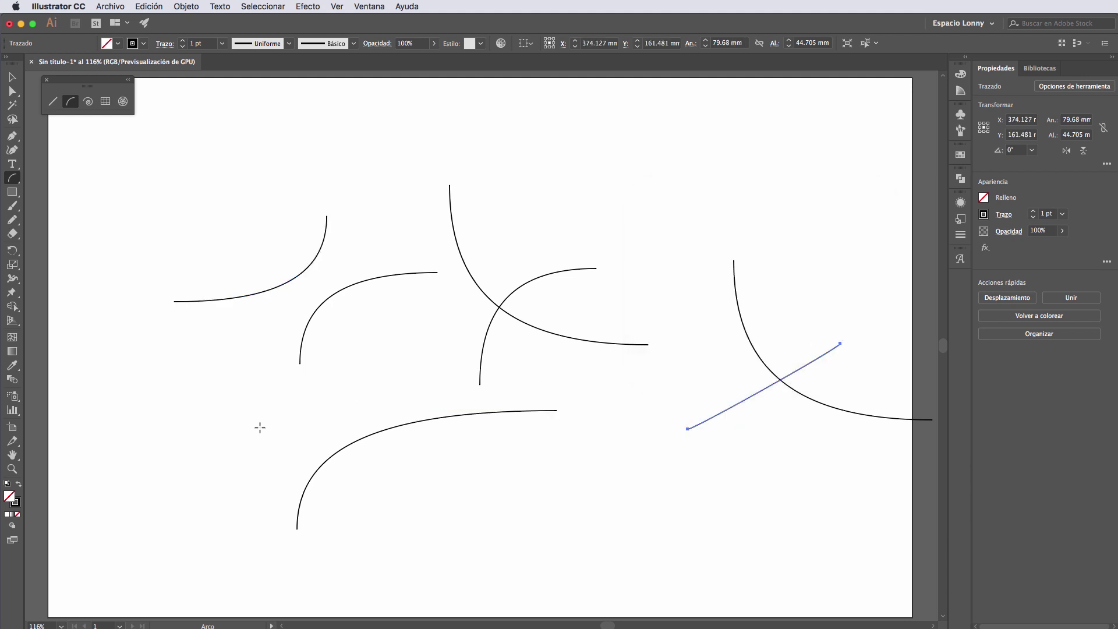
- Draw a convex arc about 118 × 37 mm on the artboard's left side and fill it with red, RGB 249, 11, 11
left_click_drag(160, 434, 386, 363)
key("x")
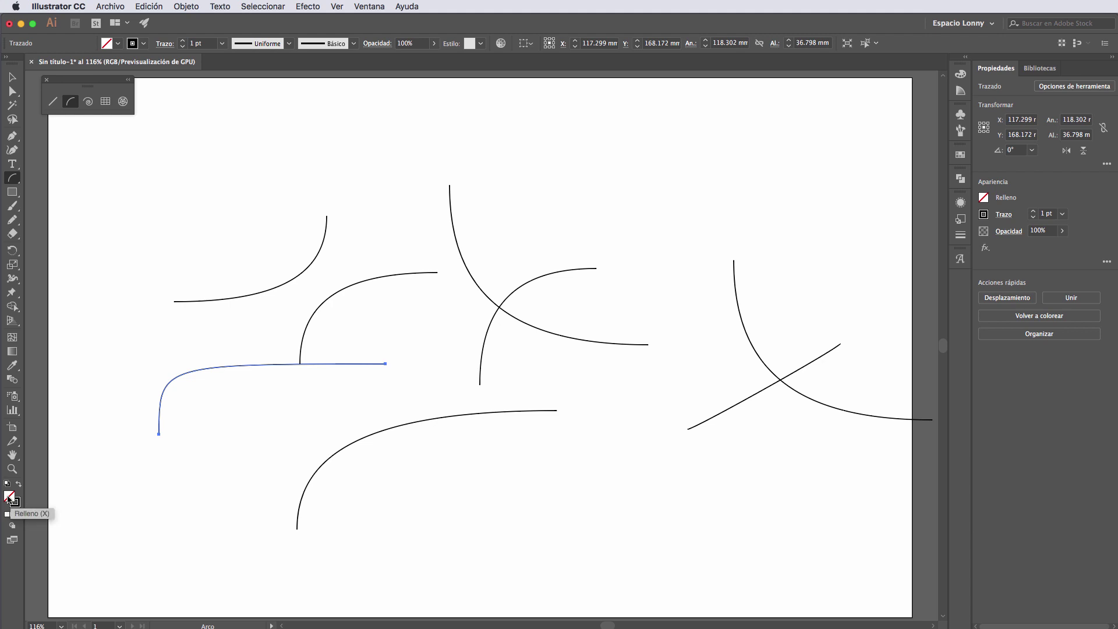
double_click(10, 495)
left_click(725, 356)
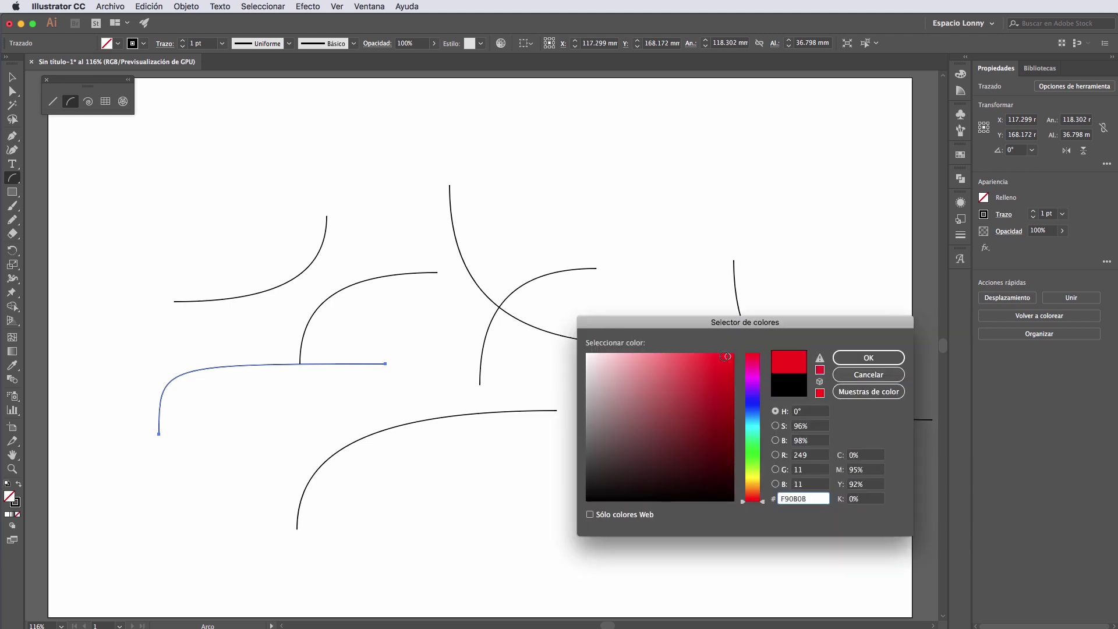
left_click(869, 357)
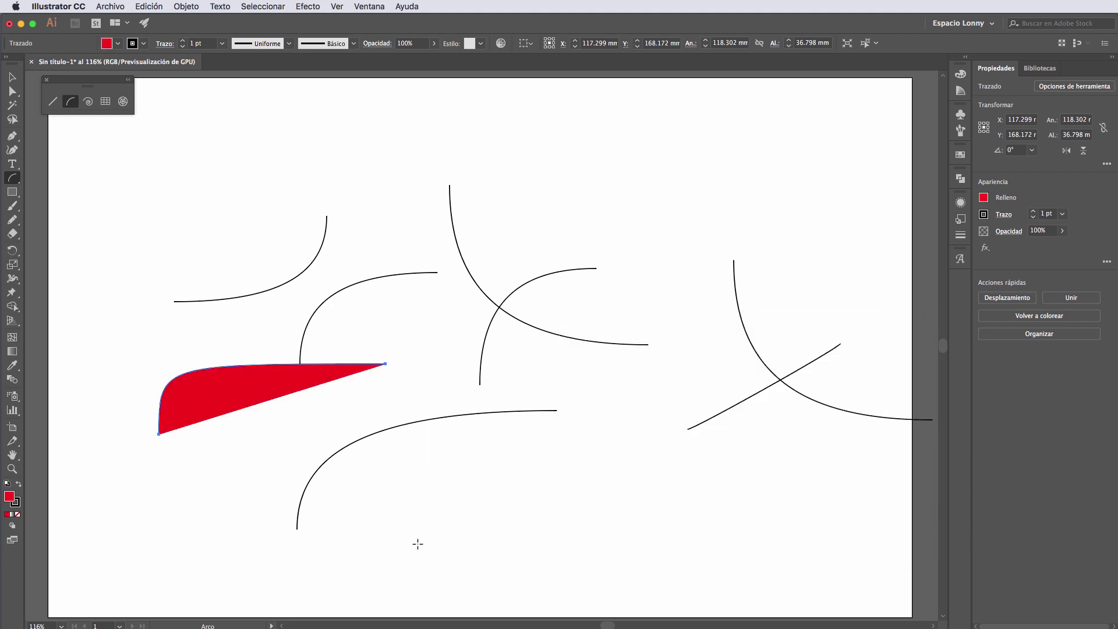
- Draw another red-filled arc about 96 × 58 mm over the lowest arc, and delete all arcs from the artboard
left_click_drag(413, 509, 596, 399)
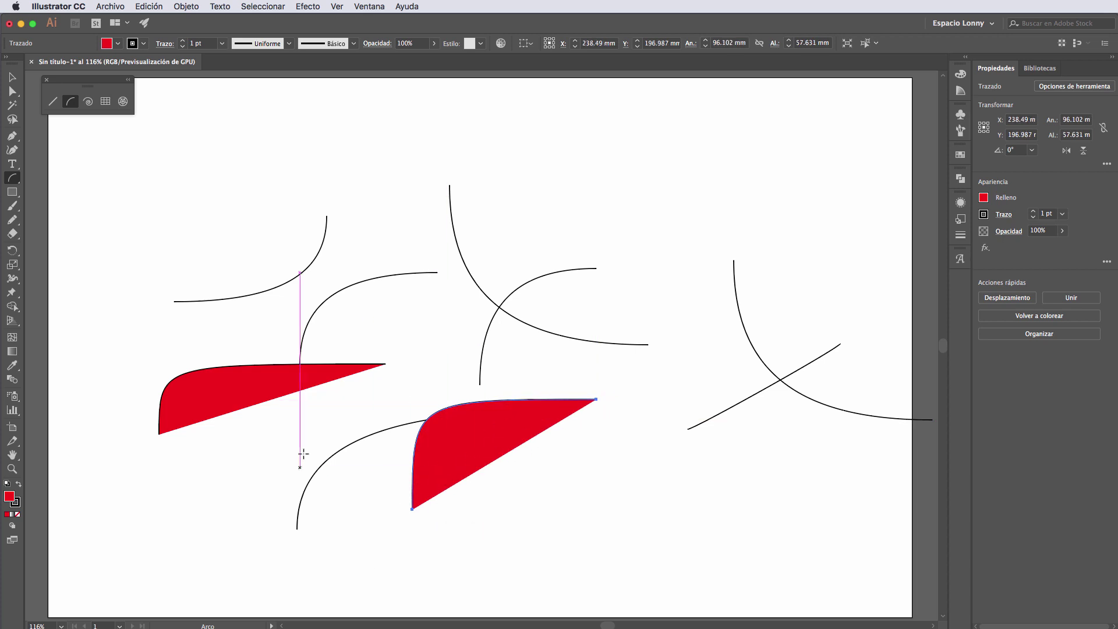
left_click(11, 77)
left_click_drag(124, 169, 891, 504)
key("Delete")
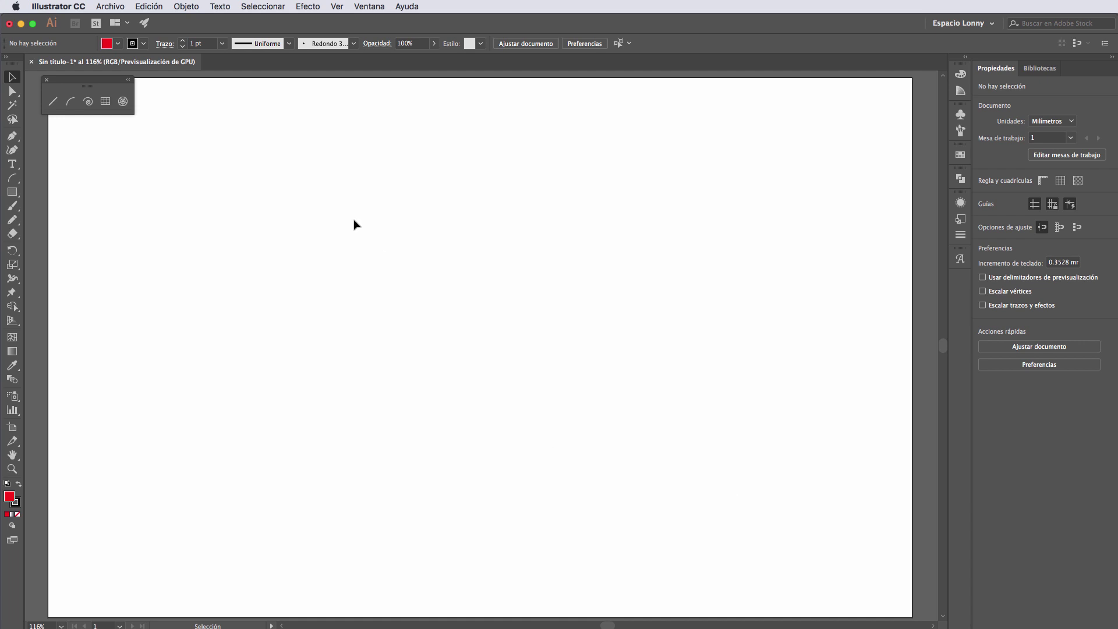
- Draw a spiral about 186 × 160 mm near the artboard's centre, and open the Spiral tool's exact-value settings
left_click(87, 104)
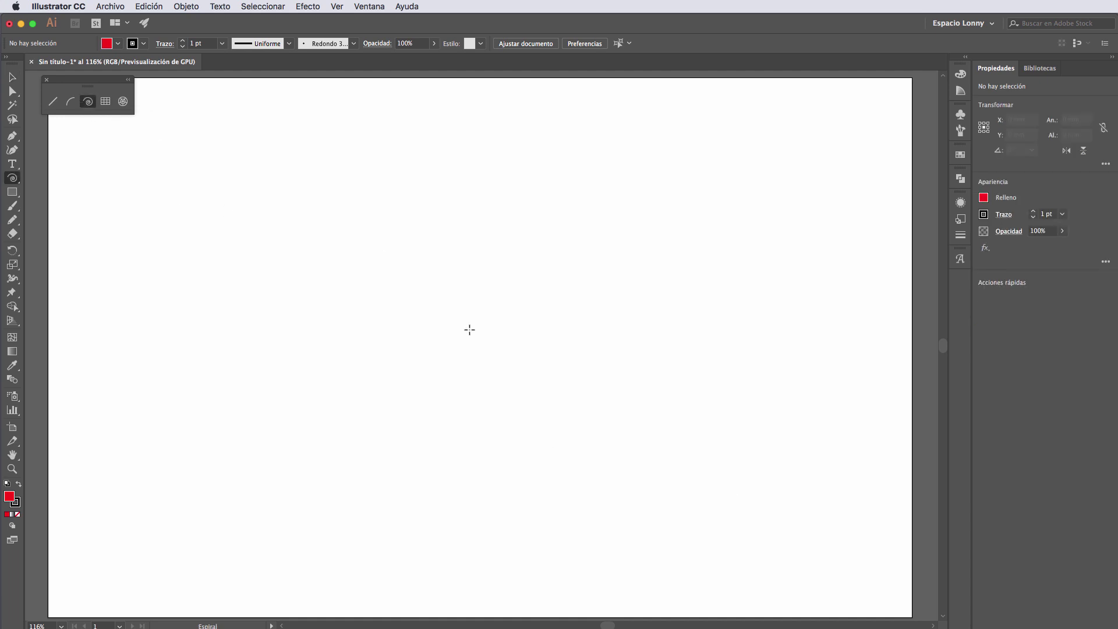
left_click_drag(475, 295, 653, 386)
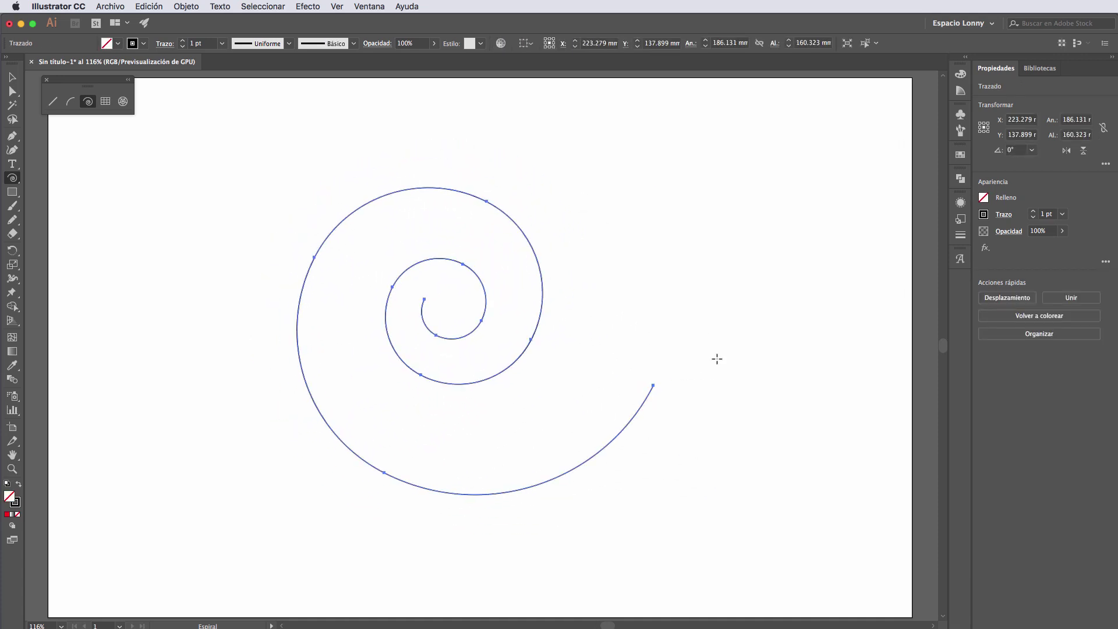
left_click(667, 203)
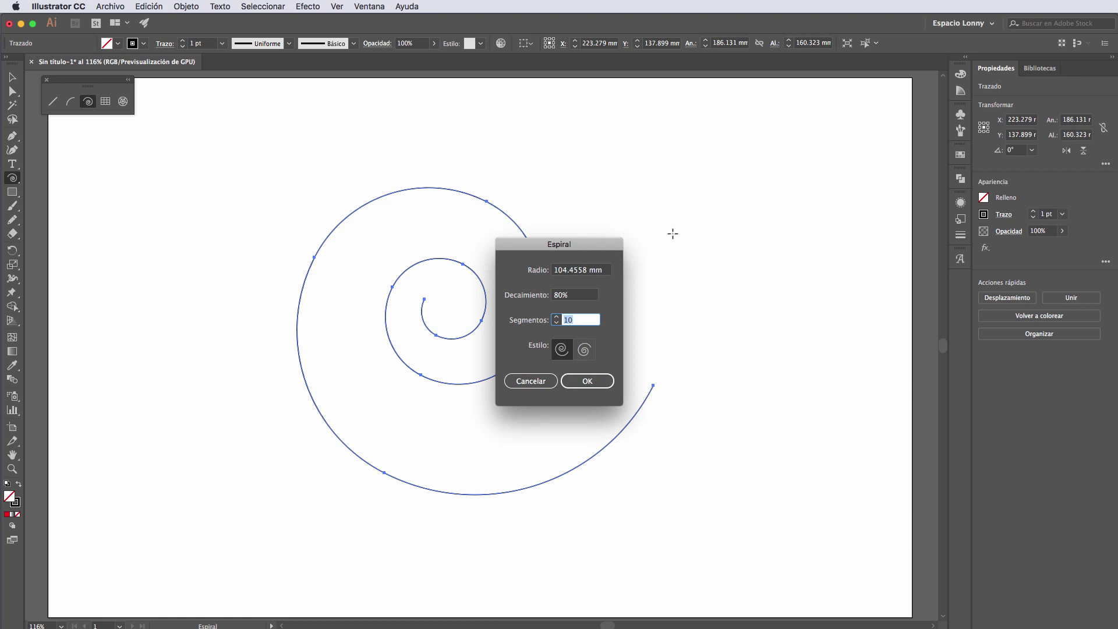
left_click_drag(587, 251, 773, 152)
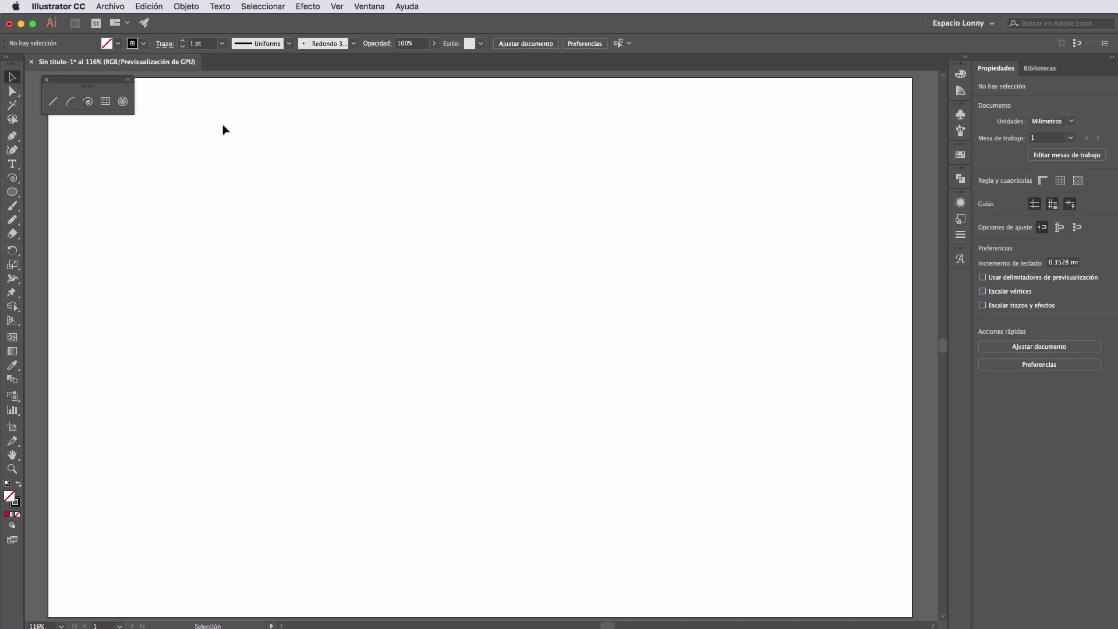
- Draw two spirals, one about 104 × 92 mm in the artboard's upper left area and one about 131 × 105 mm below it
left_click(88, 103)
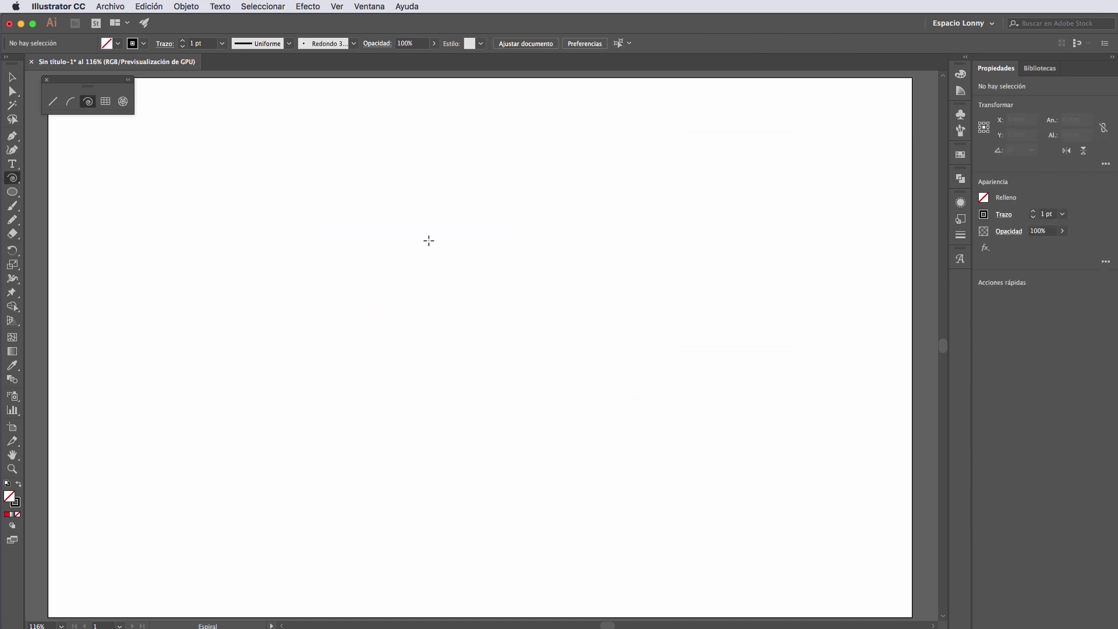
left_click_drag(367, 212, 463, 273)
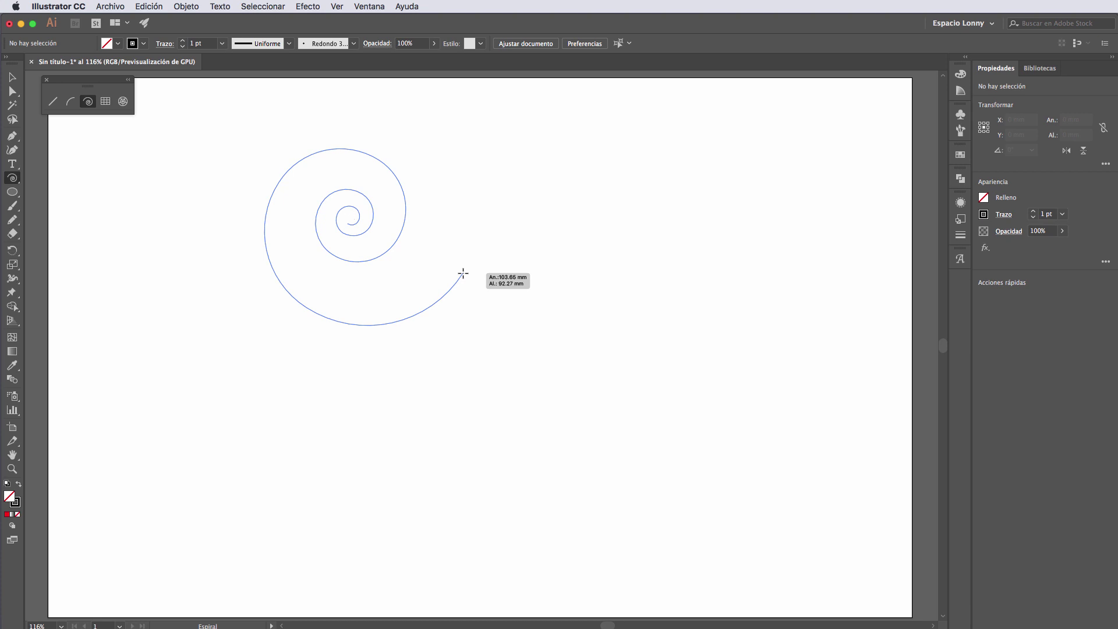
left_click_drag(463, 273, 463, 273)
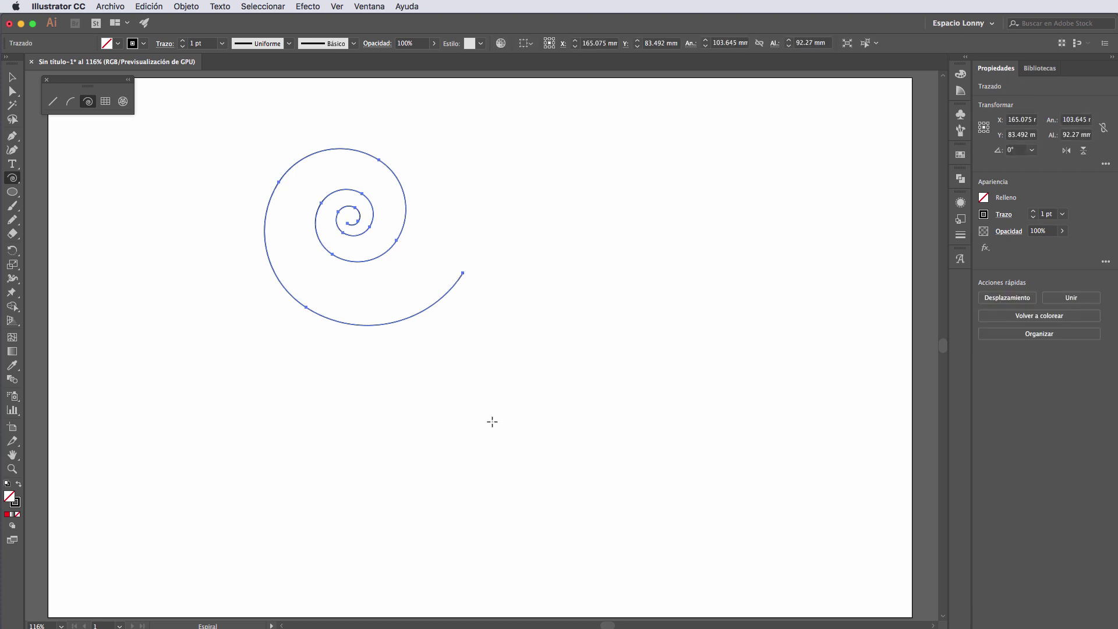
left_click_drag(456, 421, 606, 427)
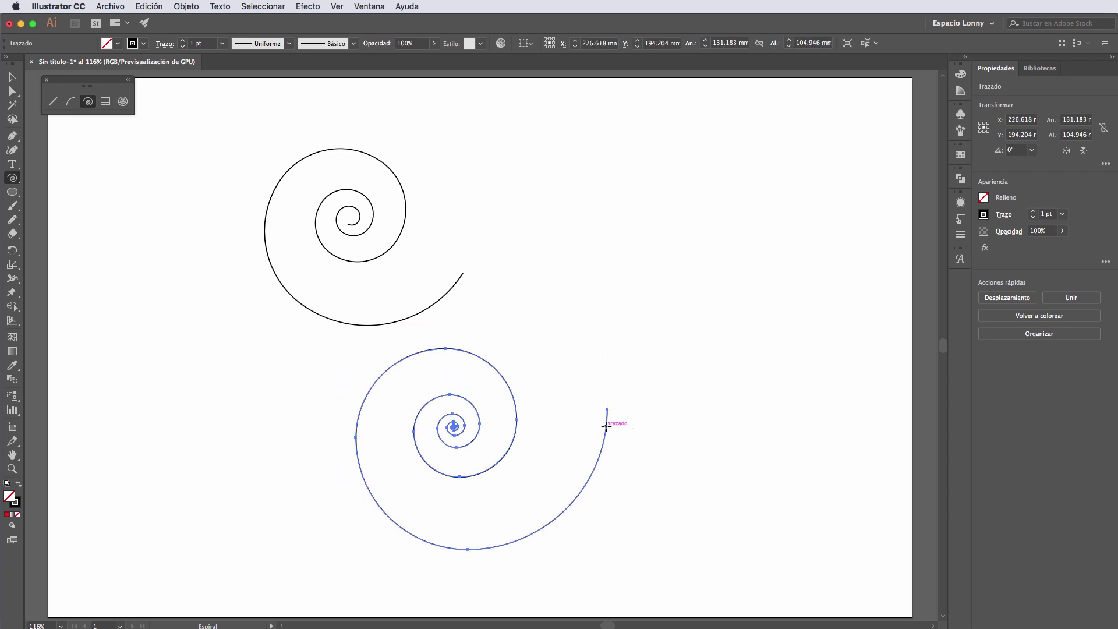
- Select both spirals and delete them from the artboard
left_click(13, 79)
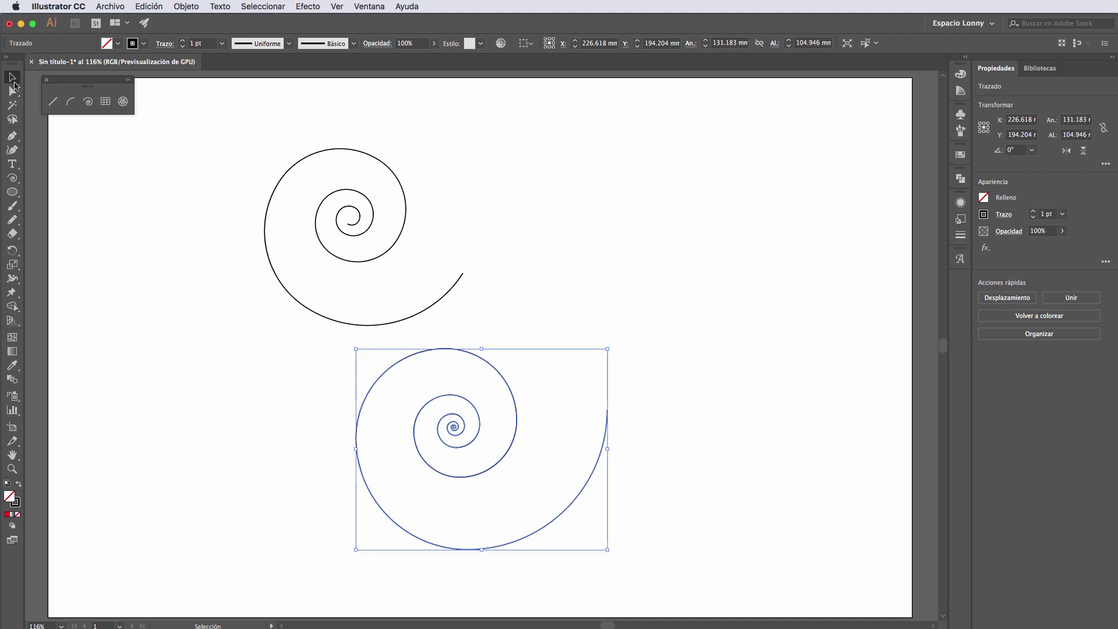
left_click_drag(270, 169, 562, 491)
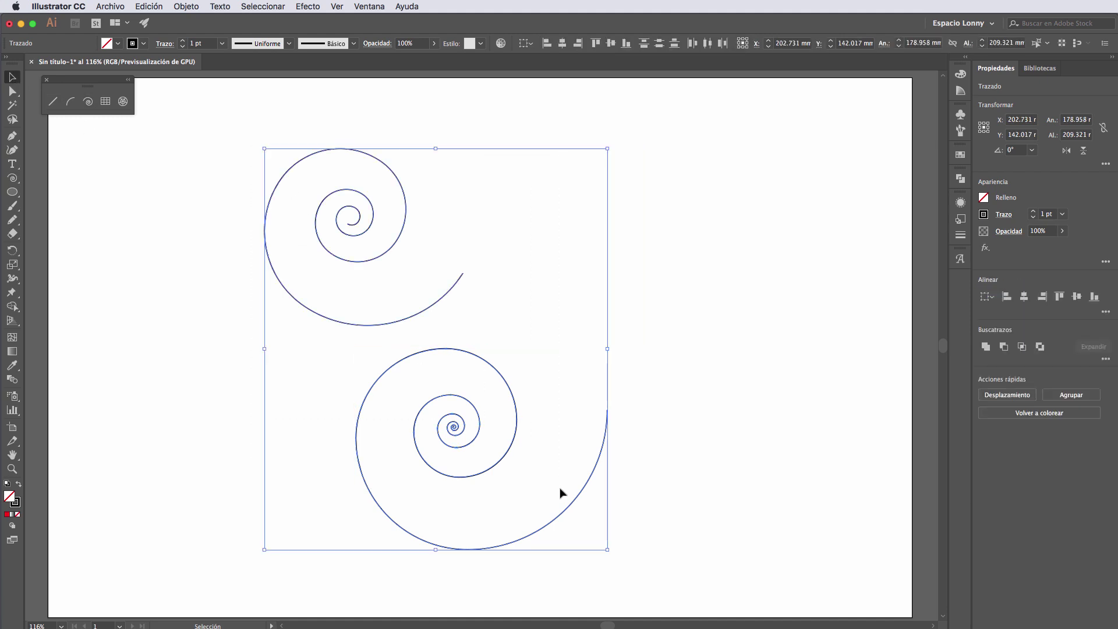
key("Delete")
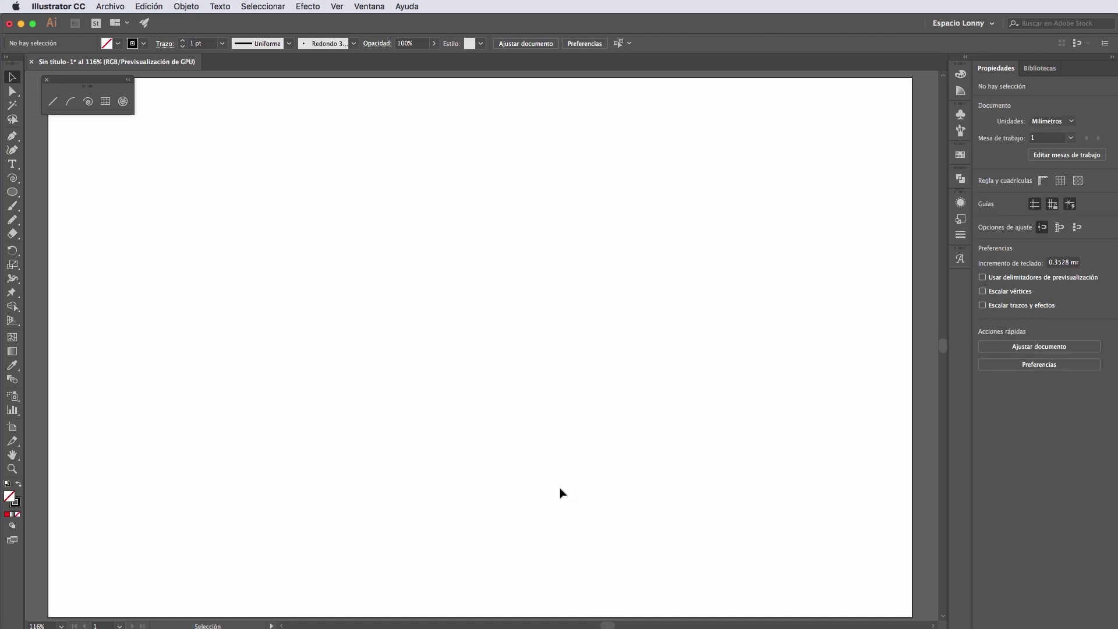
- Create a 35.28 × 35.28 mm rectangular grid with 5 horizontal and 5 vertical dividers at 0% skew, and delete it
left_click(105, 102)
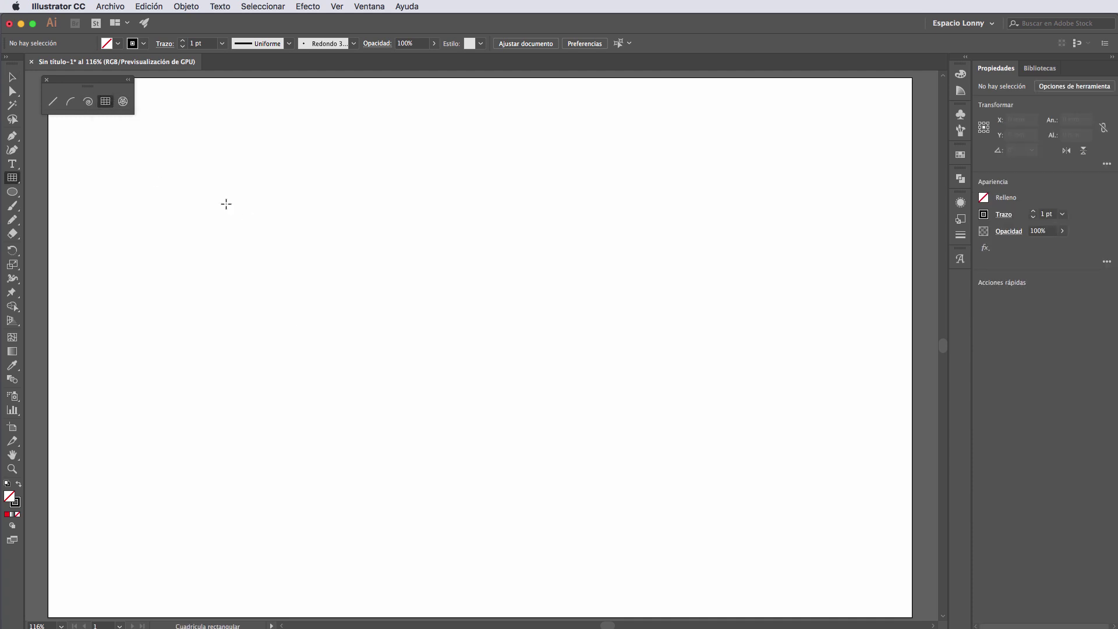
left_click(275, 215)
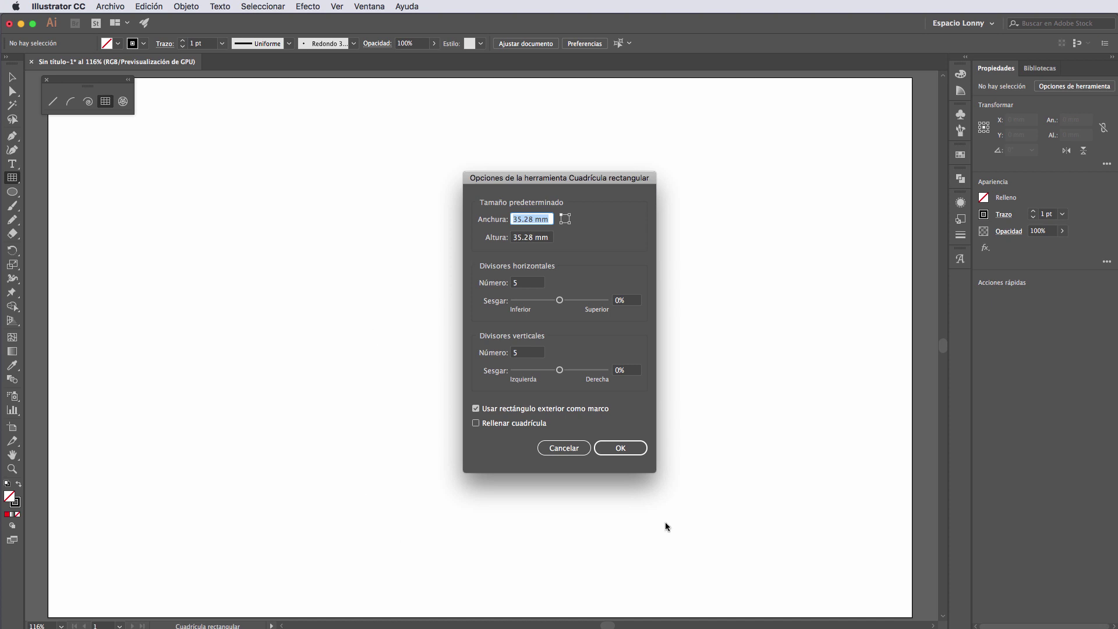
left_click(629, 459)
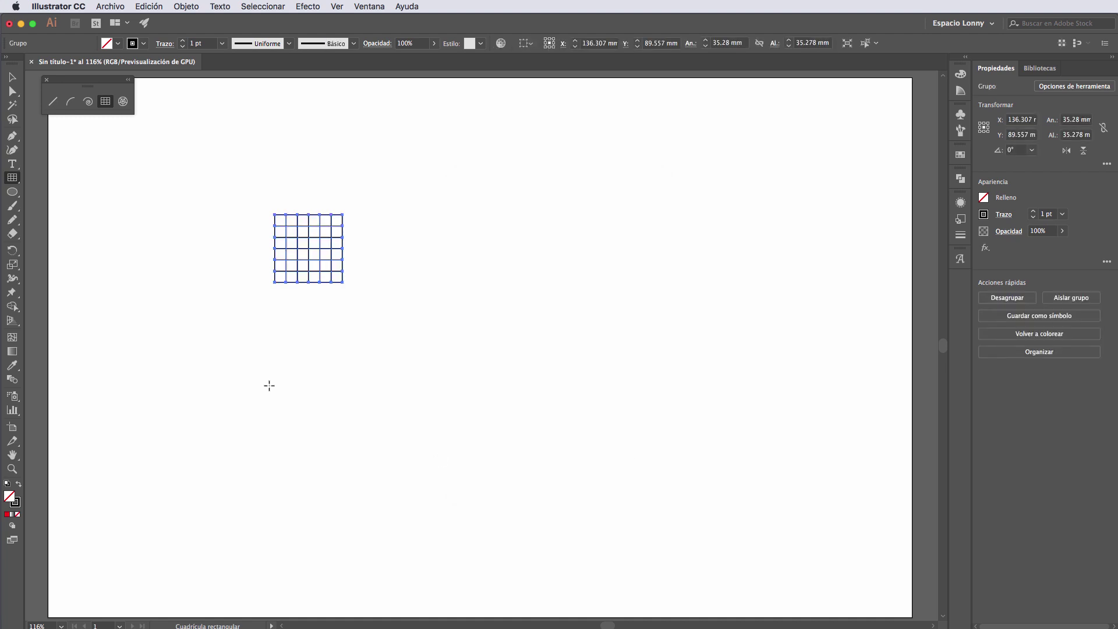
key("Delete")
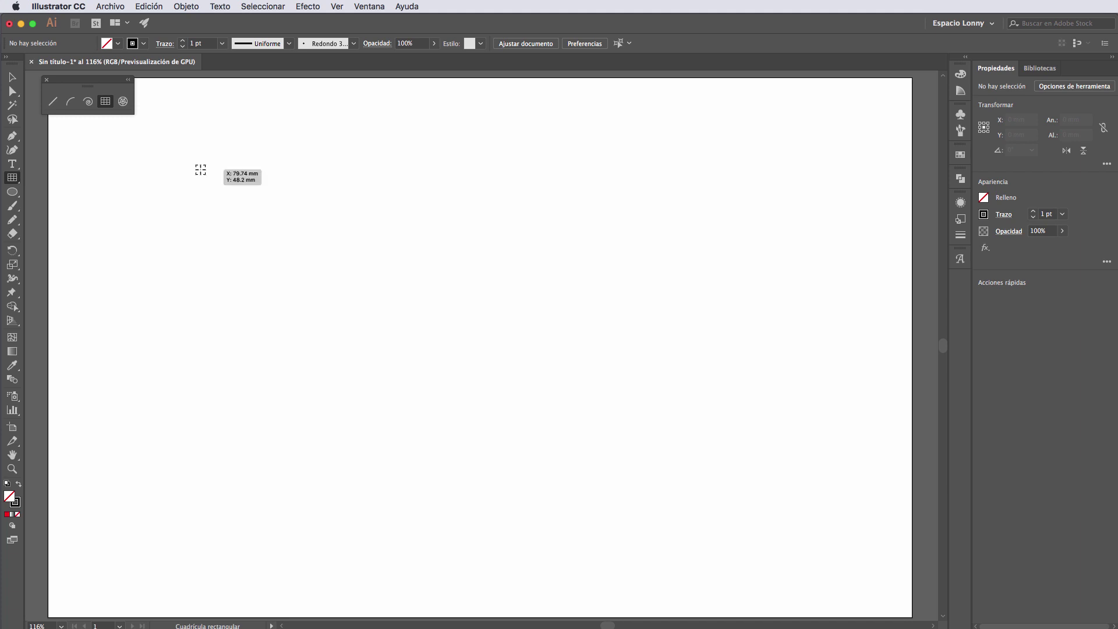
- Draw a square rectangular grid about 198 × 198 mm near the artboard's centre, with 7 horizontal and 7 vertical dividers
left_click_drag(202, 160, 510, 455)
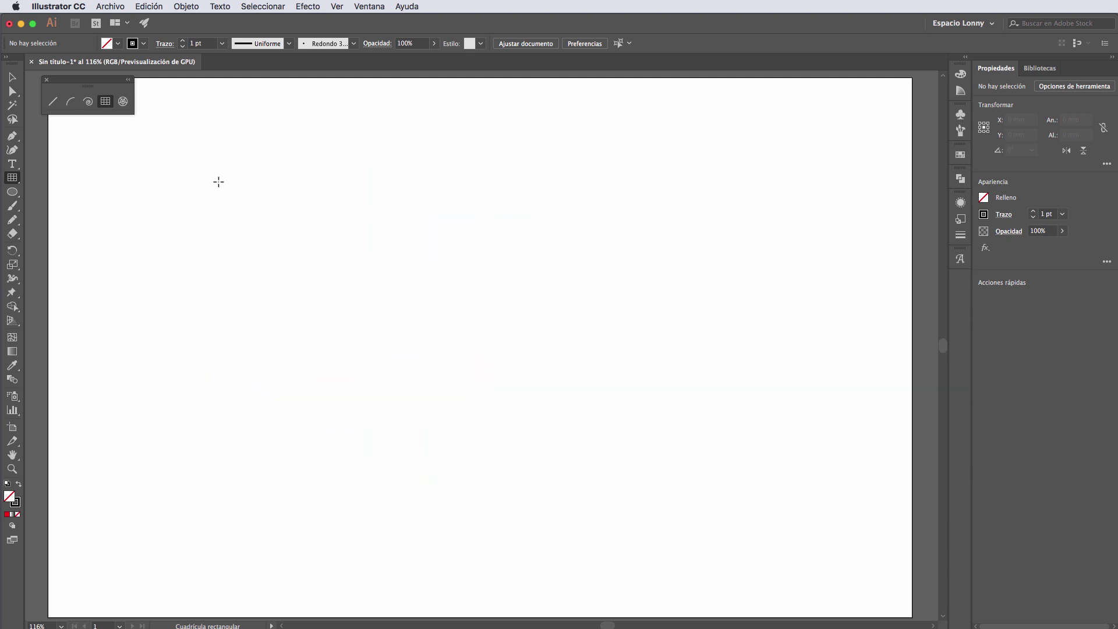
left_click_drag(219, 182, 582, 515)
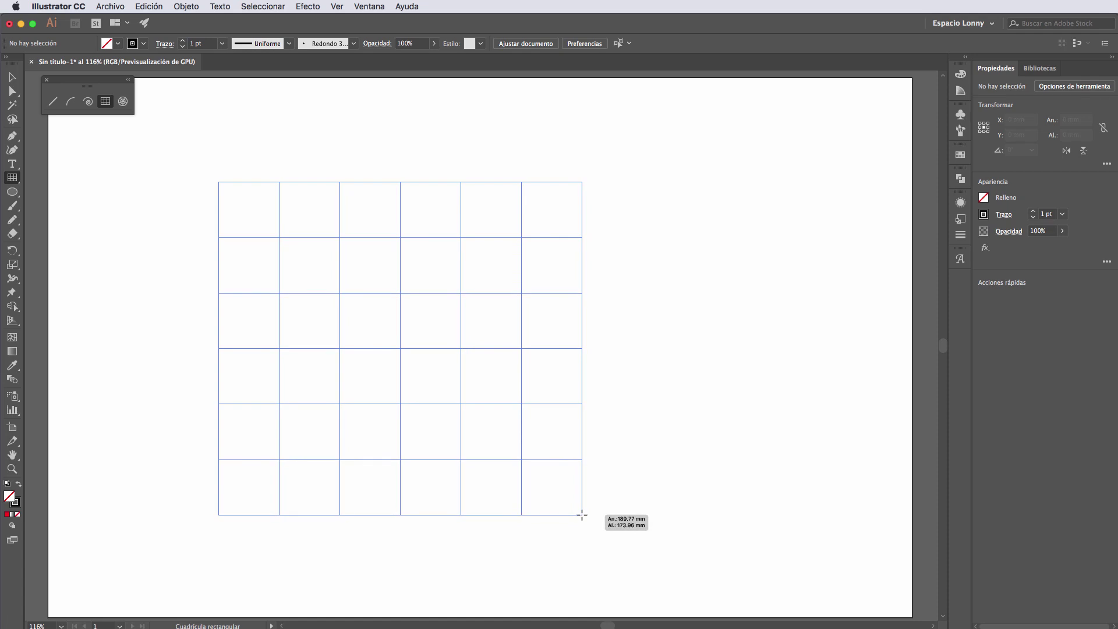
key("Up")
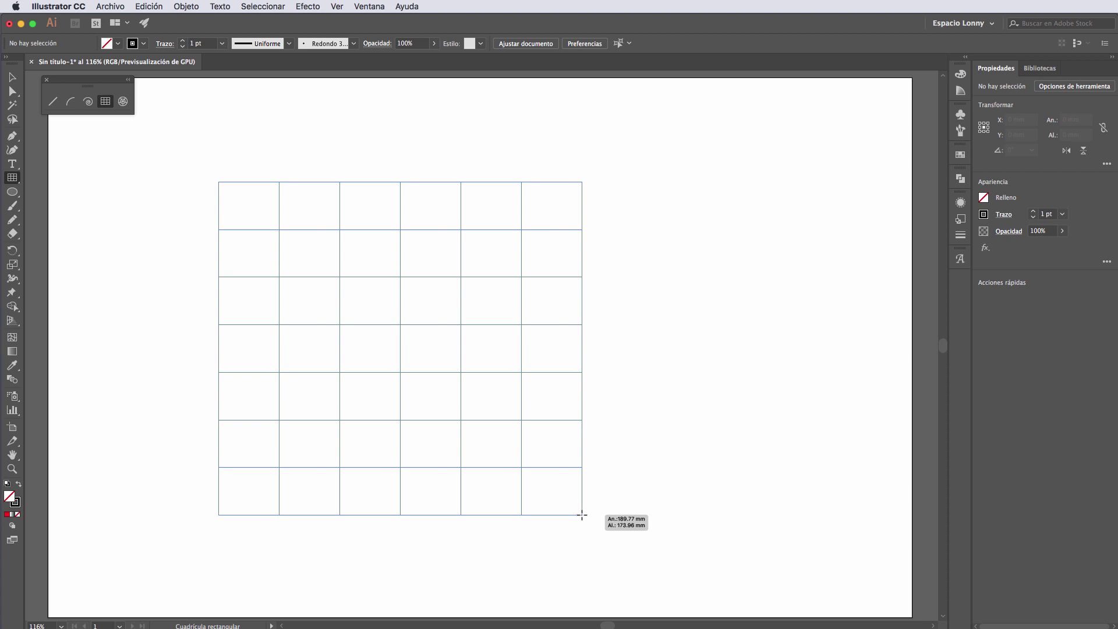
key("Up")
left_click_drag(582, 515, 582, 528)
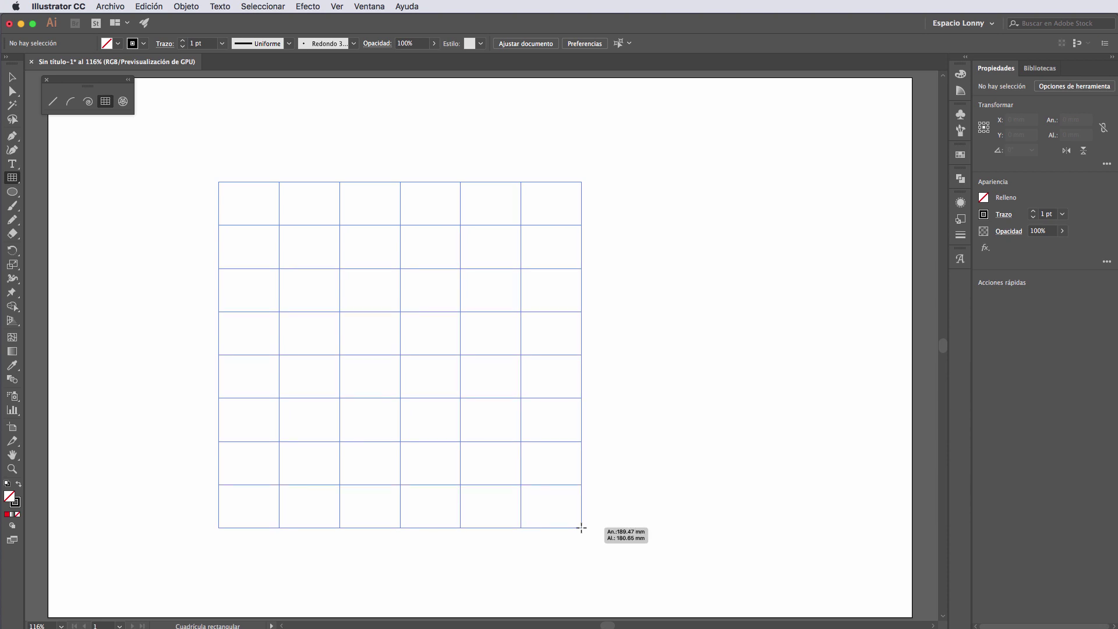
key("Right")
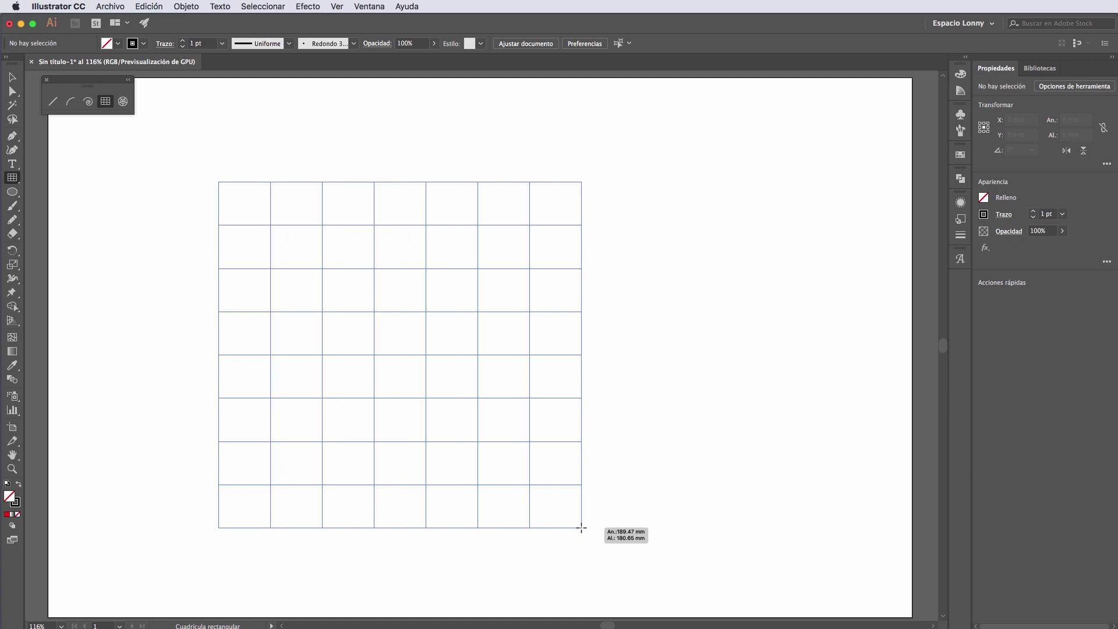
key("Right")
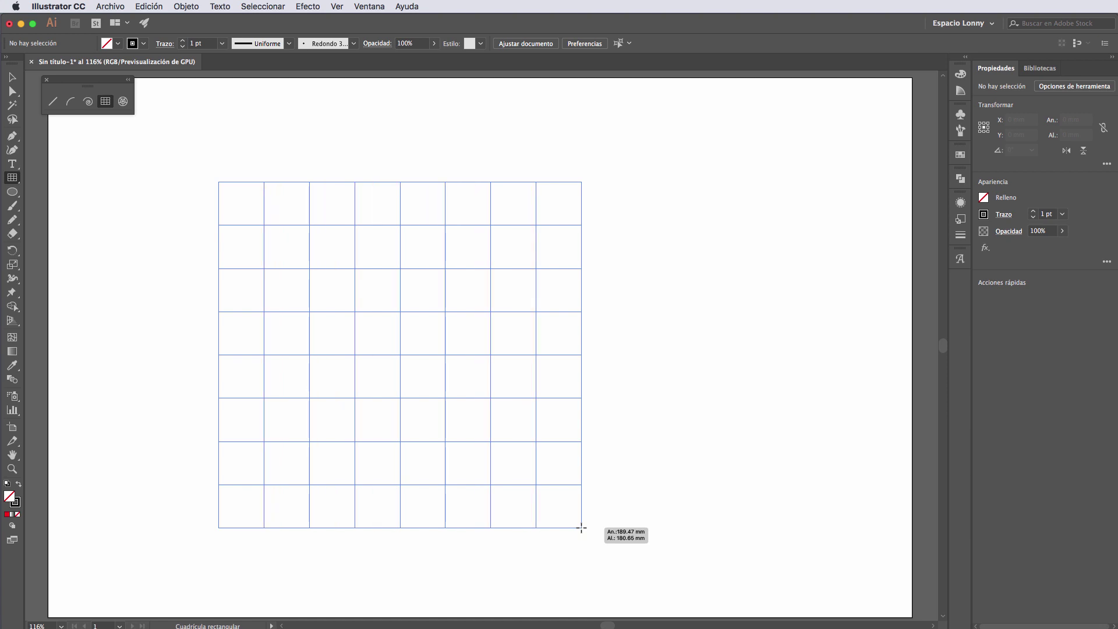
left_click_drag(581, 527, 598, 480)
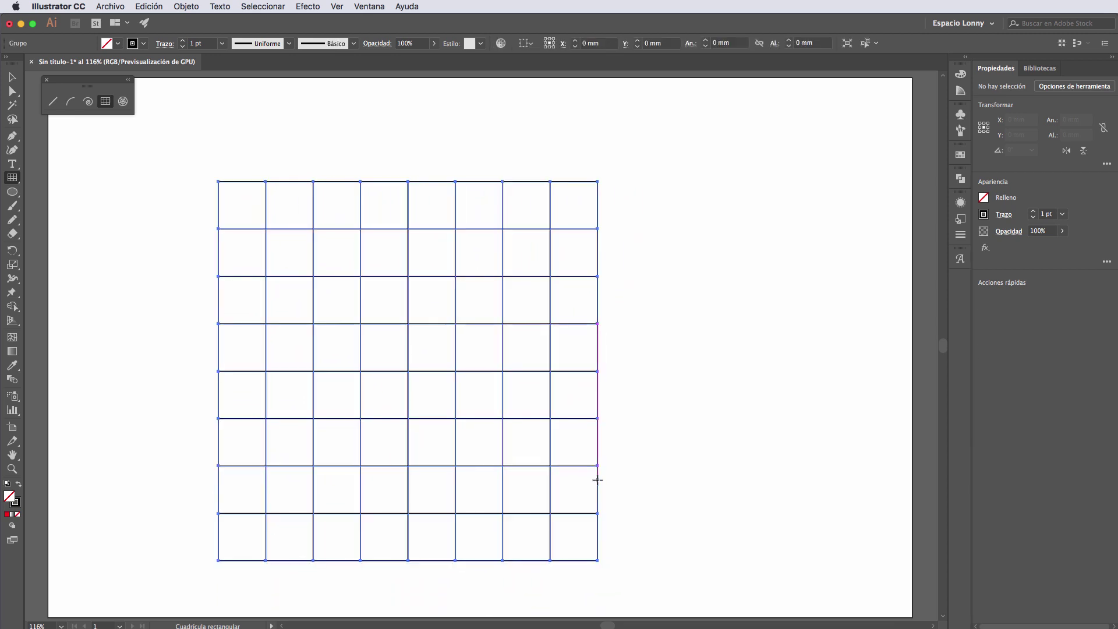
- Select the rectangular grid and delete it from the artboard
left_click(11, 79)
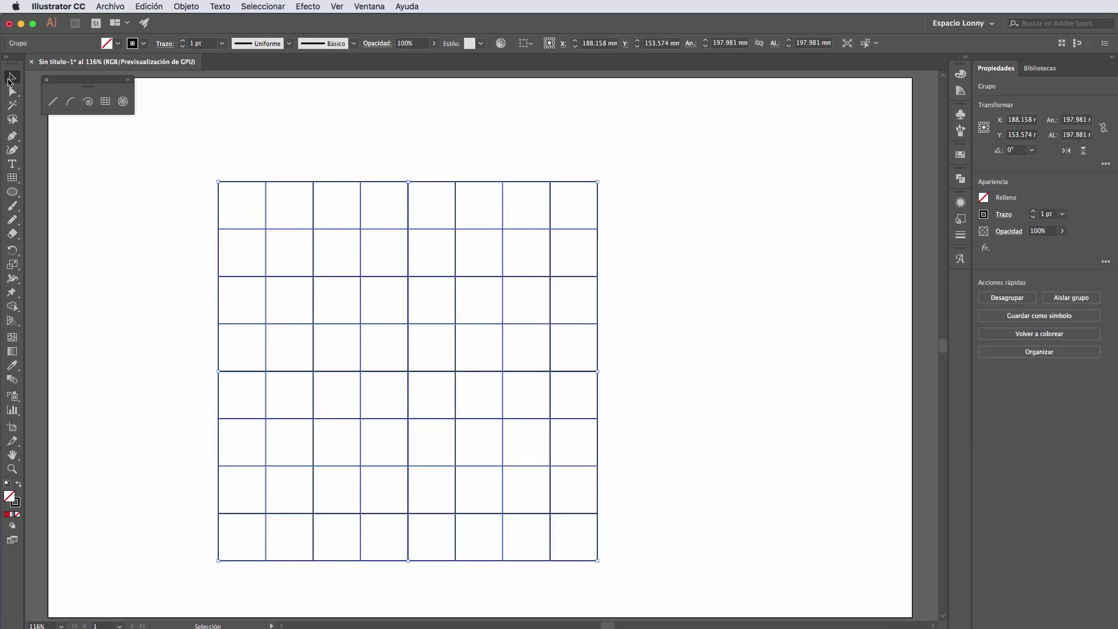
left_click(401, 227)
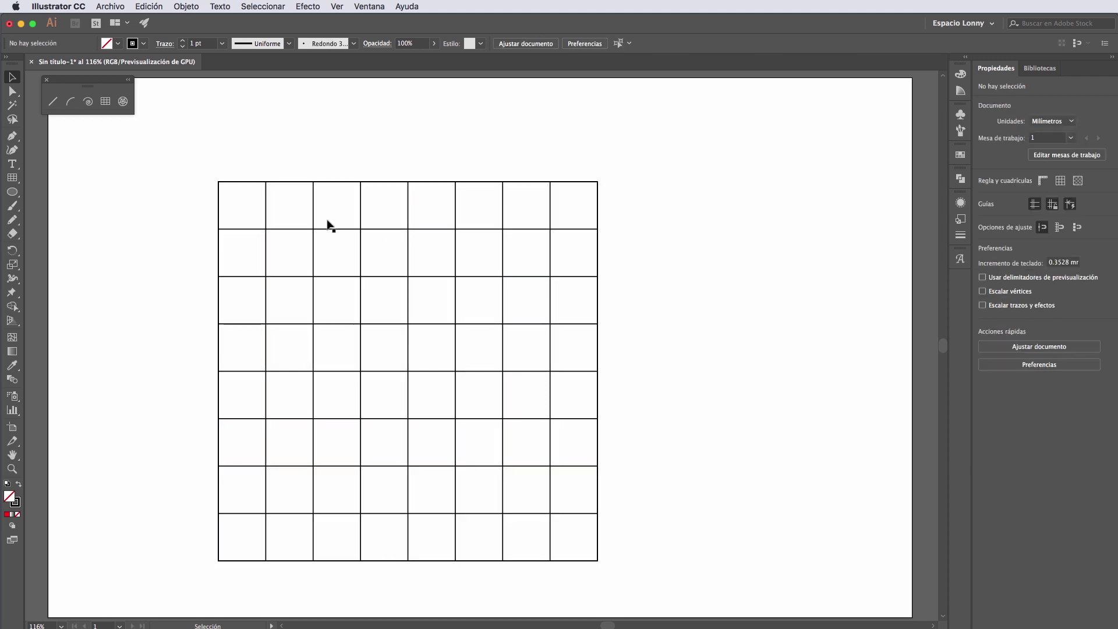
left_click(252, 230)
left_click(442, 187)
left_click(351, 276)
key("Delete")
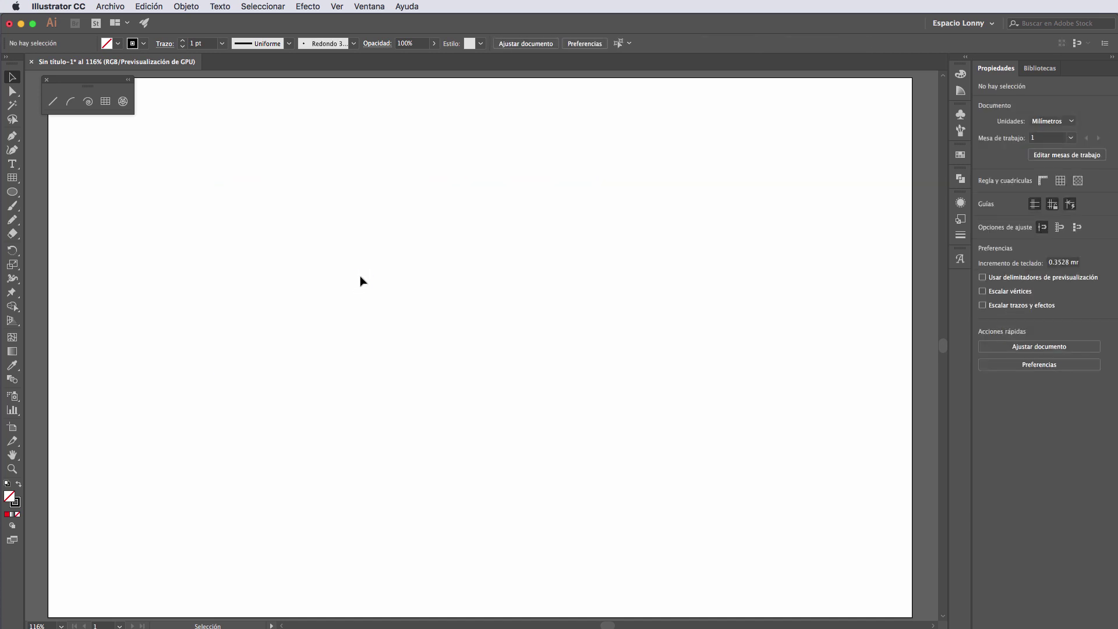
- Try a polar grid about 111 × 105 mm near the artboard's centre, and check the Polar Grid tool's exact-value settings without applying them
left_click(123, 101)
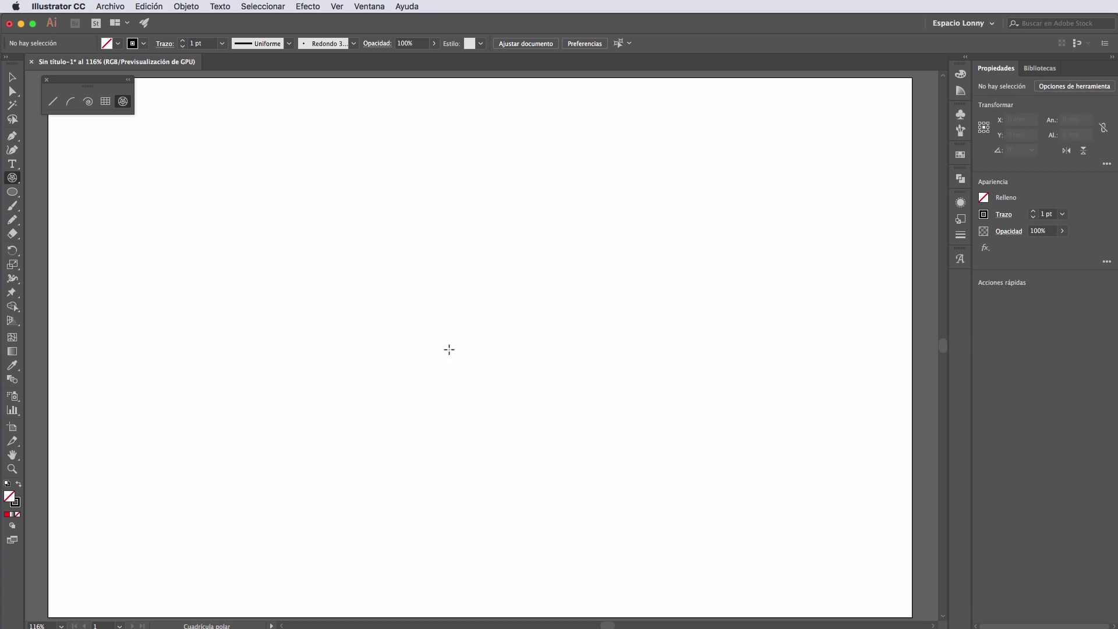
left_click_drag(387, 236, 600, 437)
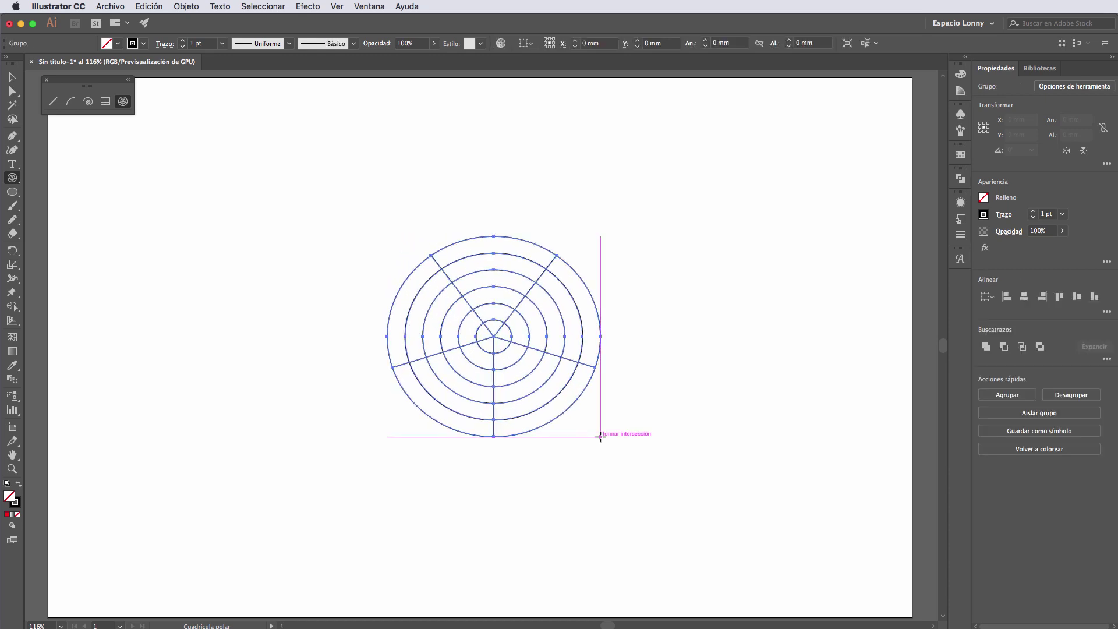
key("super+z")
left_click(497, 302)
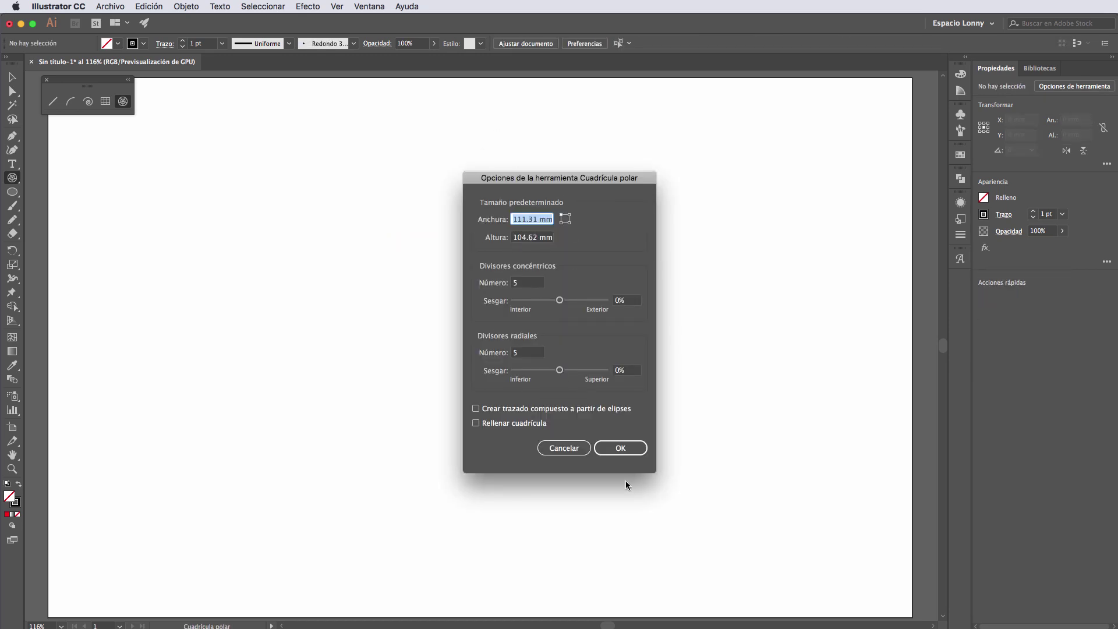
left_click(570, 453)
- Draw a polar grid about 171 × 163 mm at the artboard's centre, and delete it
left_click_drag(353, 208, 501, 356)
left_click_drag(447, 258, 680, 373)
scroll(719, 299, "up", 5)
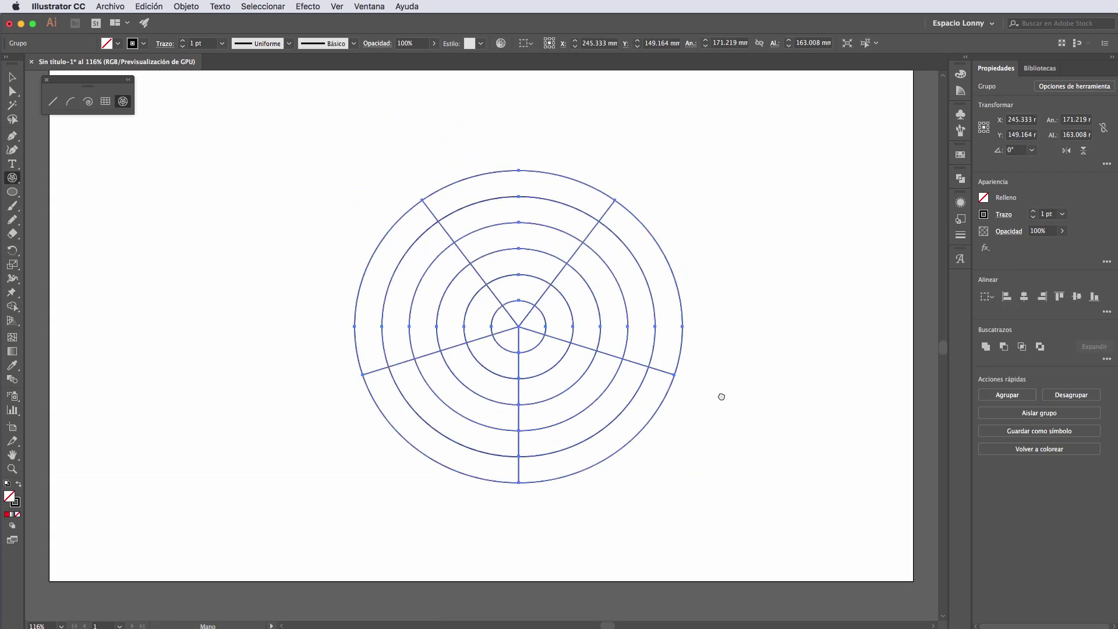
key("Delete")
- Draw a circular polar grid about 170 × 170 mm near the artboard's centre, with 8 concentric and 9 radial dividers
left_click_drag(310, 160, 620, 424)
key("Up")
key("Up")
key("Up")
key("Down")
key("Down")
key("Down")
key("Down")
key("Up")
key("Up")
key("Up")
key("Up")
key("Up")
key("Up")
key("Down")
key("Down")
key("Down")
key("Up")
key("Right")
key("Right")
key("Right")
key("Left")
key("Left")
key("Left")
key("Left")
key("Left")
key("Left")
key("Left")
key("Left")
key("Right")
key("Right")
key("Right")
key("Right")
key("Right")
key("Right")
key("Right")
key("Right")
key("Right")
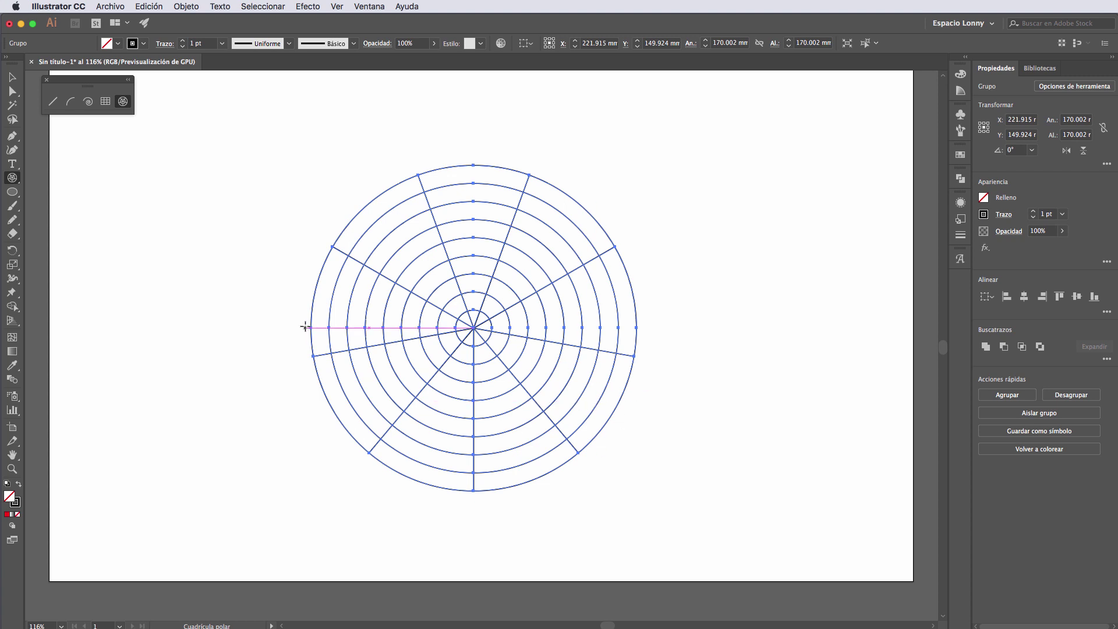
- Delete the polar grid and close the floating group of line tools
key("Delete")
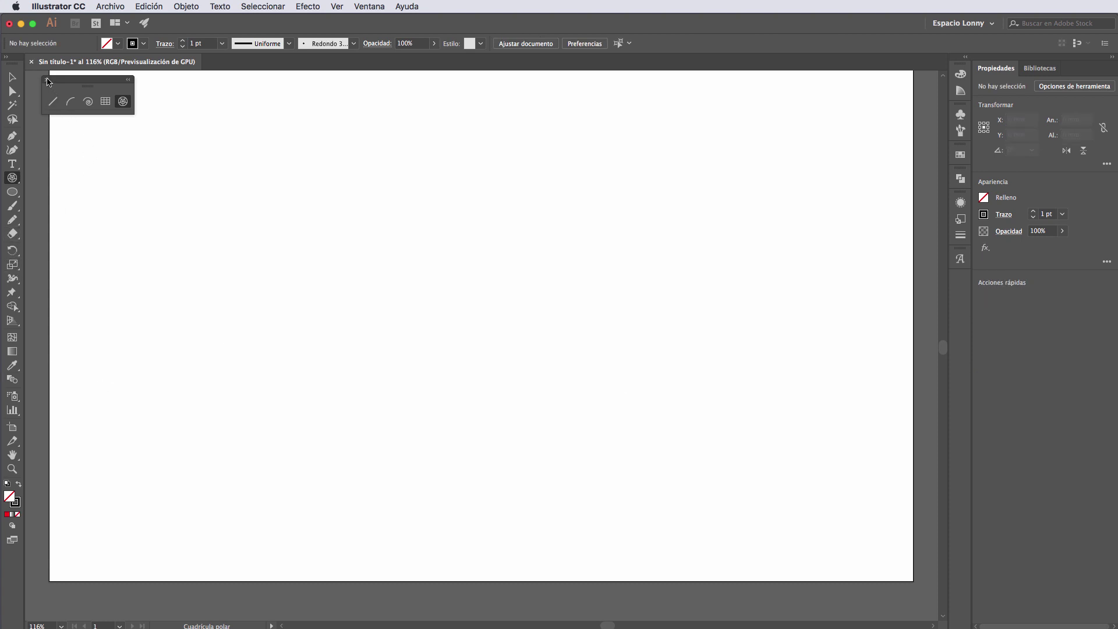
left_click(47, 81)
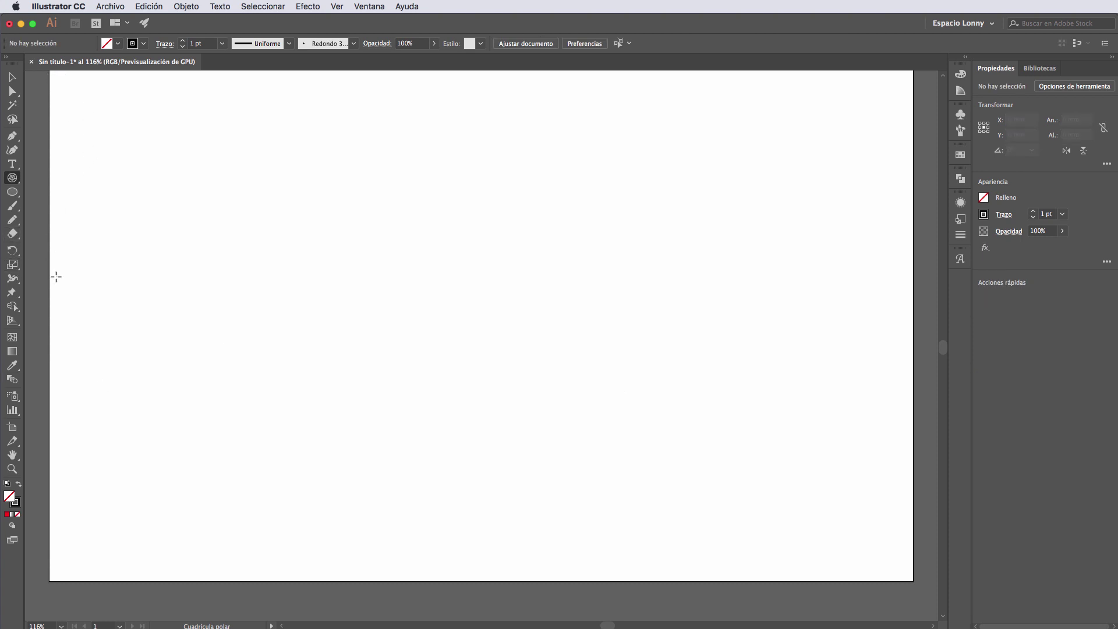
- Draw two wavy Pencil paths, about 378 × 100 mm and about 261 × 56 mm, across the artboard, deleting each one
left_click(13, 221)
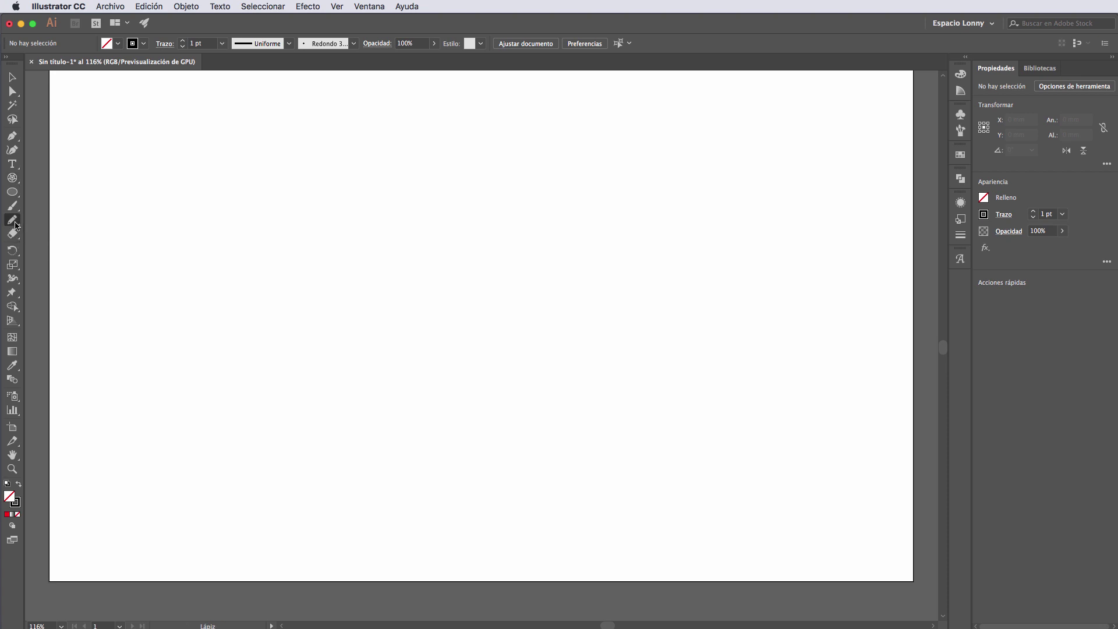
left_click(15, 225)
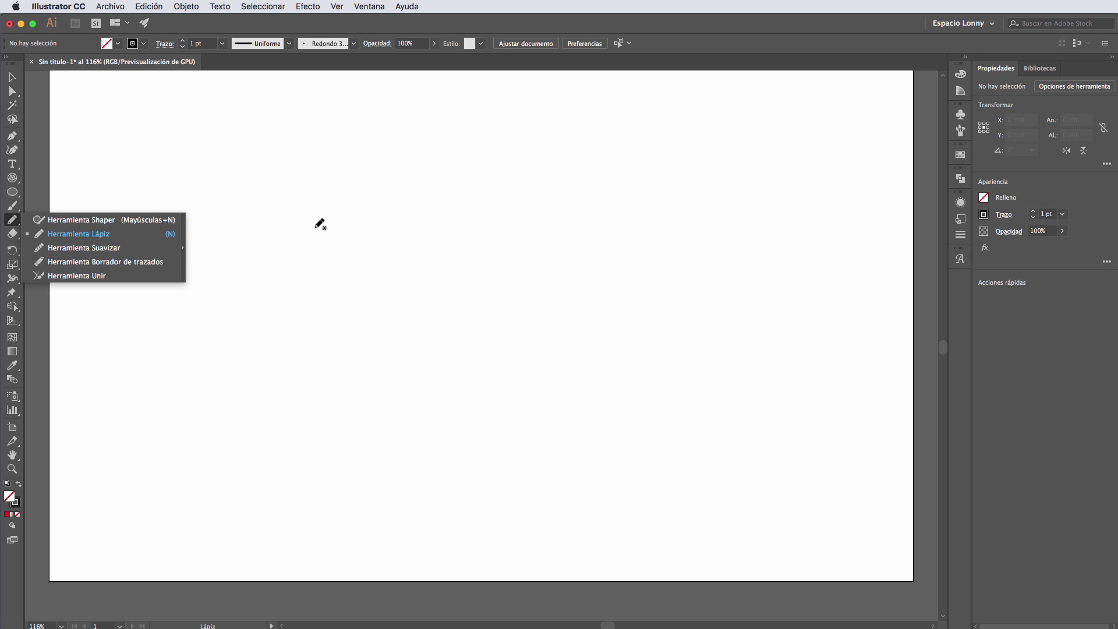
left_click(236, 185)
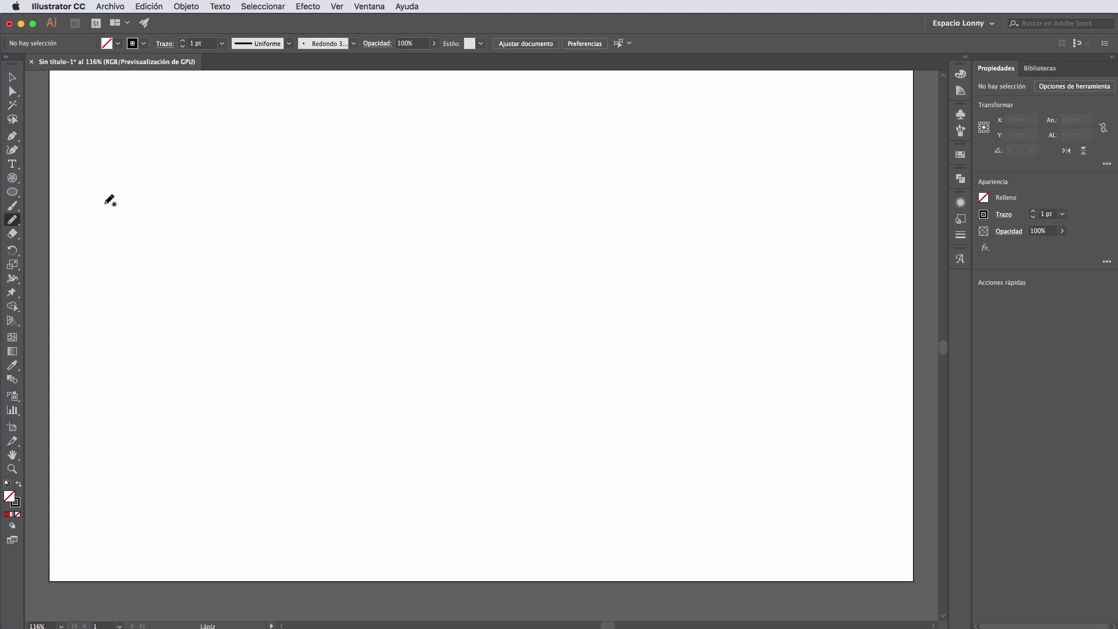
mouse_move(92, 197)
left_mouse_down()
mouse_move(199, 212)
mouse_move(365, 323)
mouse_move(641, 217)
mouse_move(815, 365)
left_mouse_up()
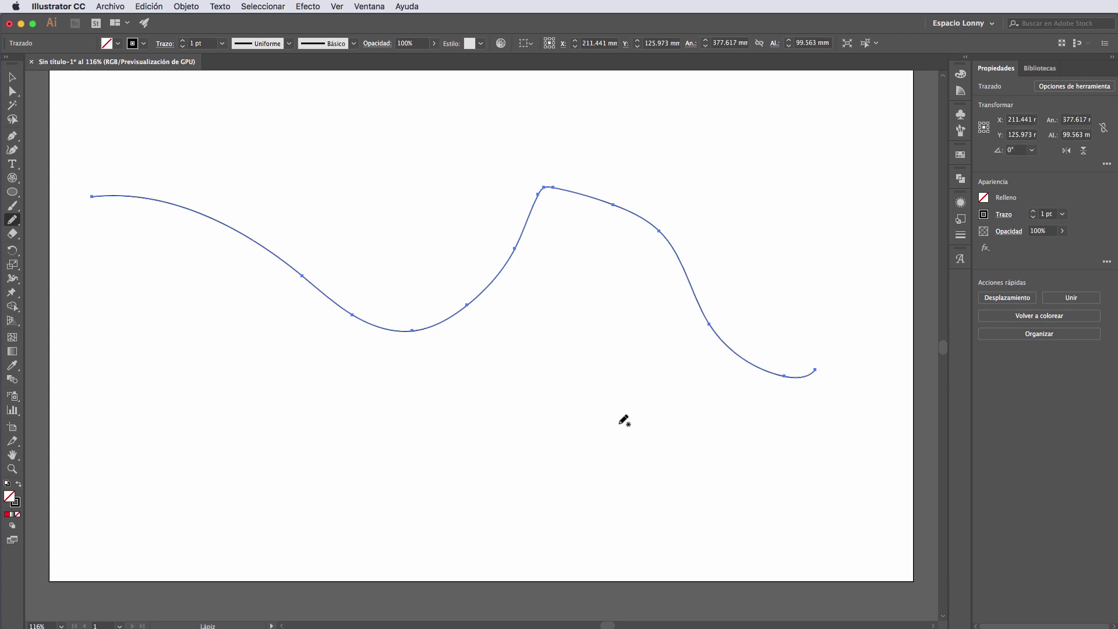
key("Delete")
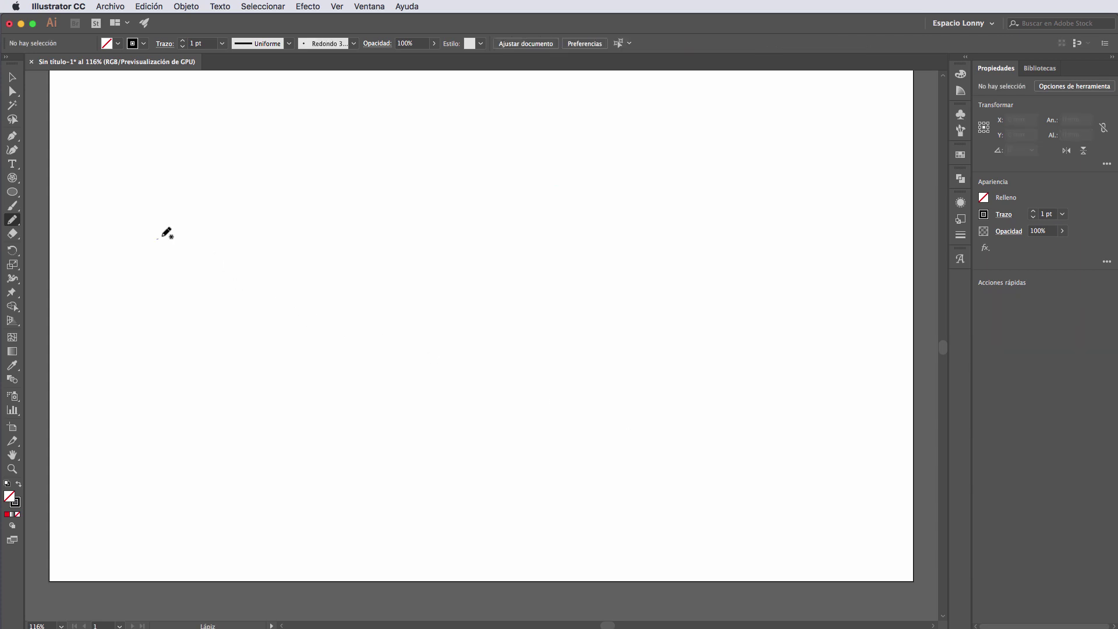
left_click_drag(157, 238, 657, 265)
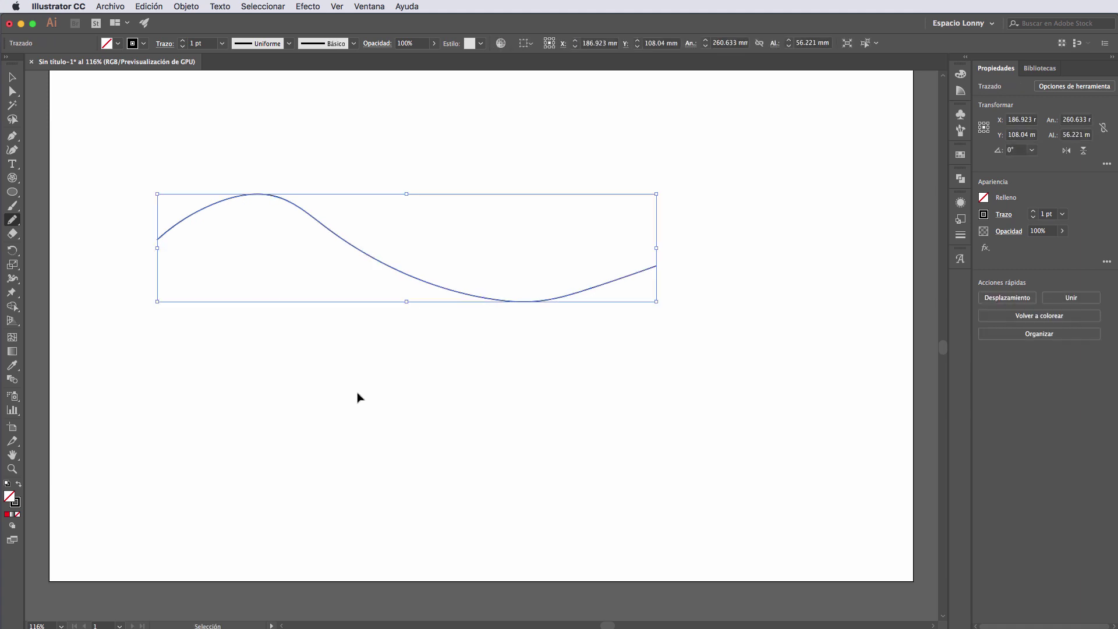
key("Delete")
- Sketch four more freehand Pencil strokes starting in the artboard's left part, one about 41 × 4 mm, deleting each after drawing it
left_click_drag(183, 274, 254, 291)
key("Delete")
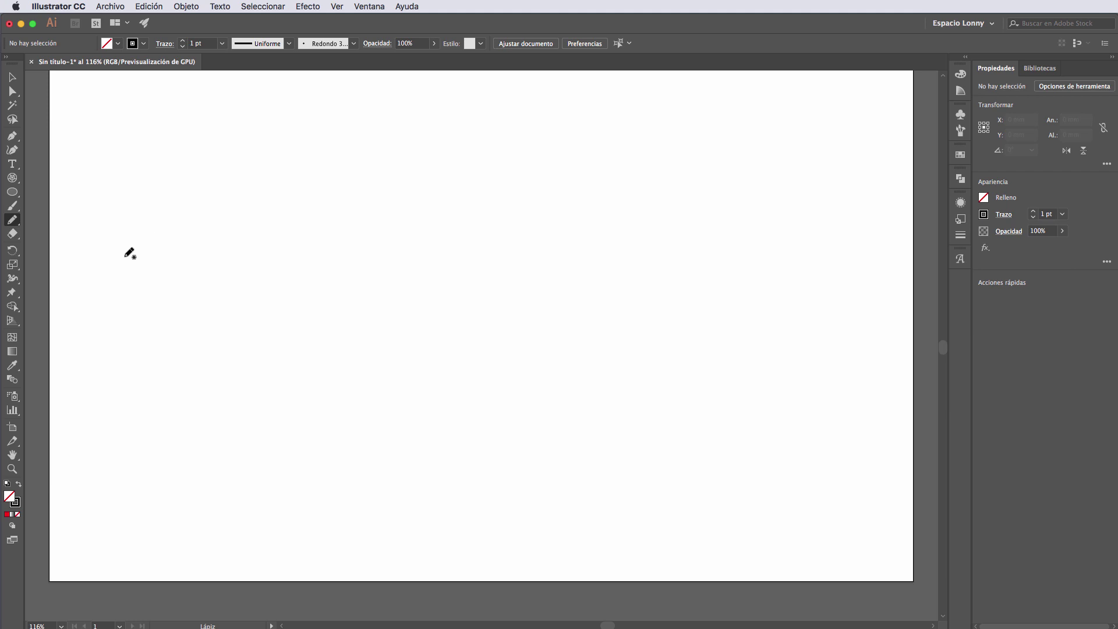
left_click_drag(126, 256, 208, 260)
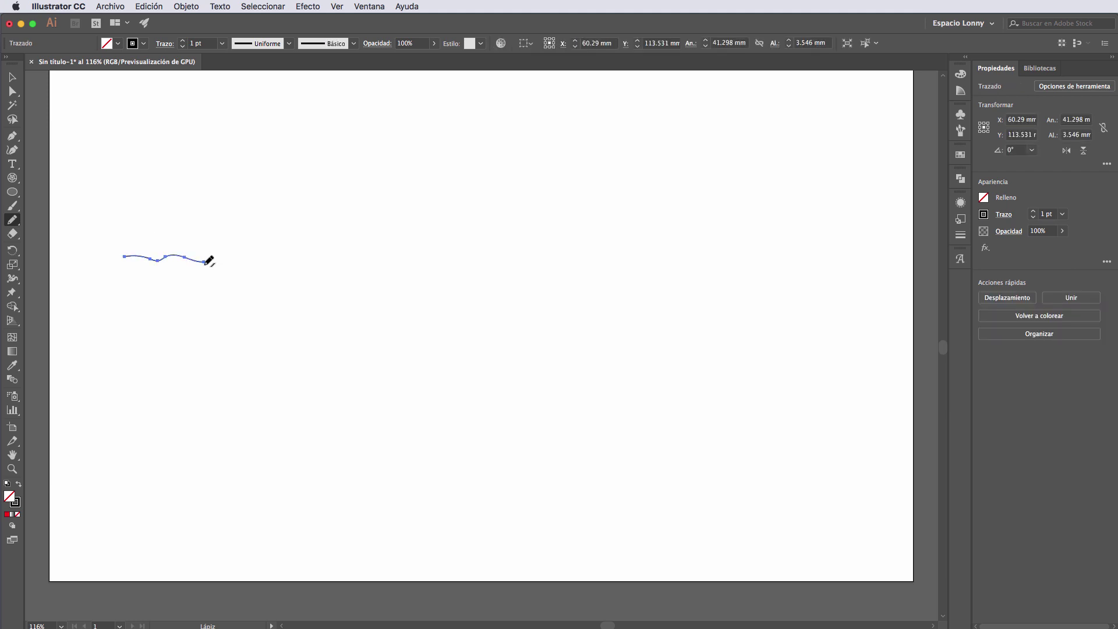
key("Delete")
left_click_drag(139, 262, 348, 283)
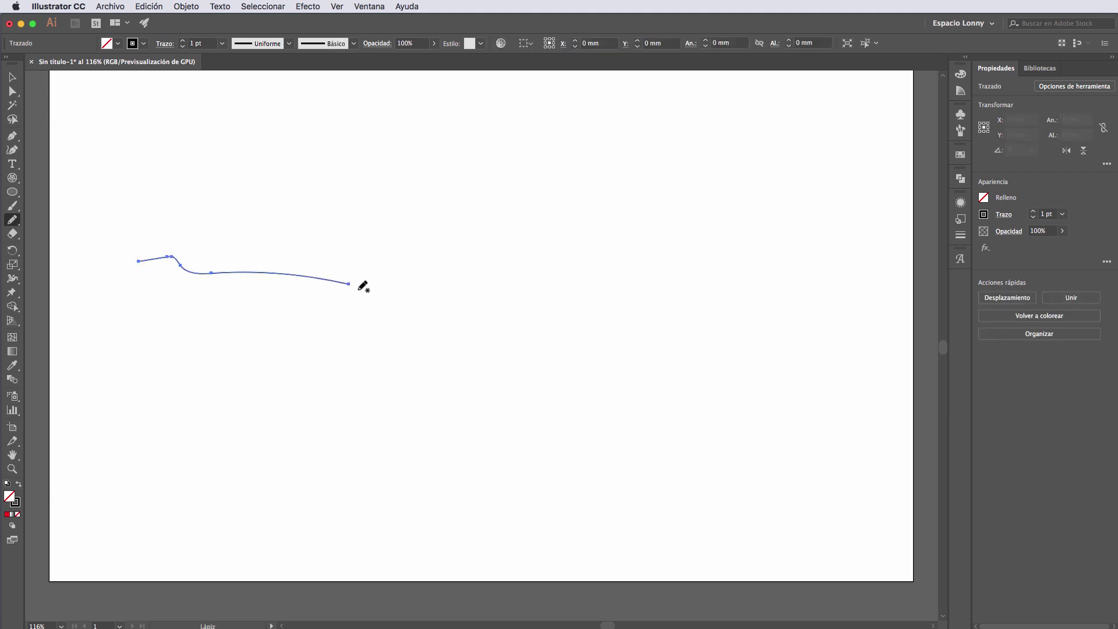
key("Delete")
mouse_move(163, 279)
left_mouse_down()
mouse_move(269, 278)
mouse_move(586, 359)
left_mouse_up()
key("Delete")
- Draw a Pencil path about 245 × 57 mm across the artboard's centre and one about 221 × 58 mm above it, deleting the upper one
left_click_drag(202, 278, 674, 364)
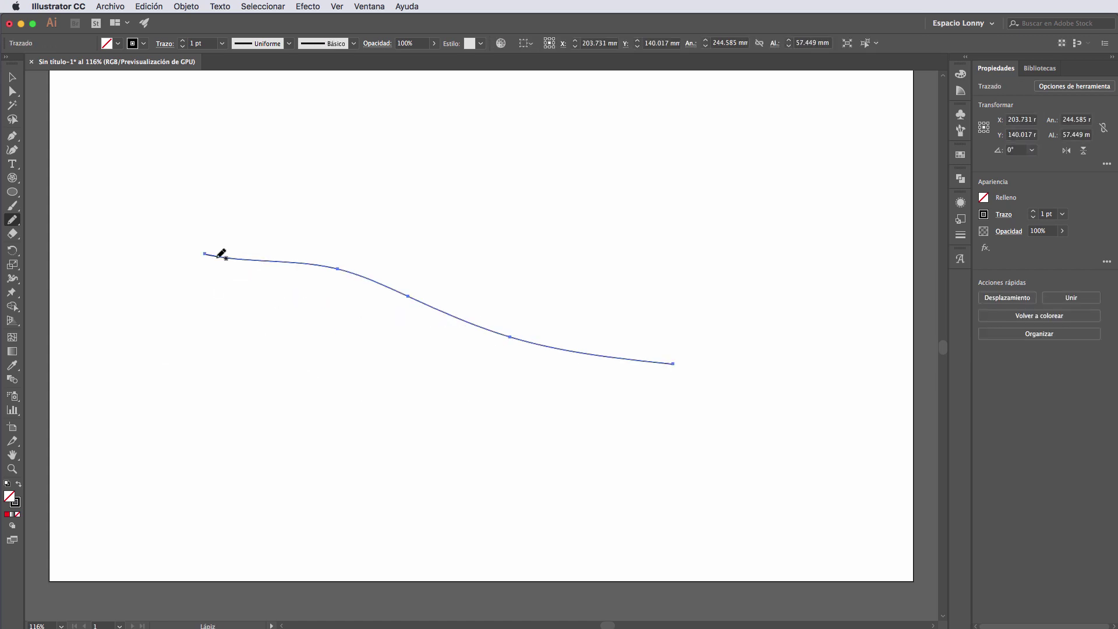
mouse_move(168, 170)
left_mouse_down()
mouse_move(292, 164)
mouse_move(590, 273)
left_mouse_up()
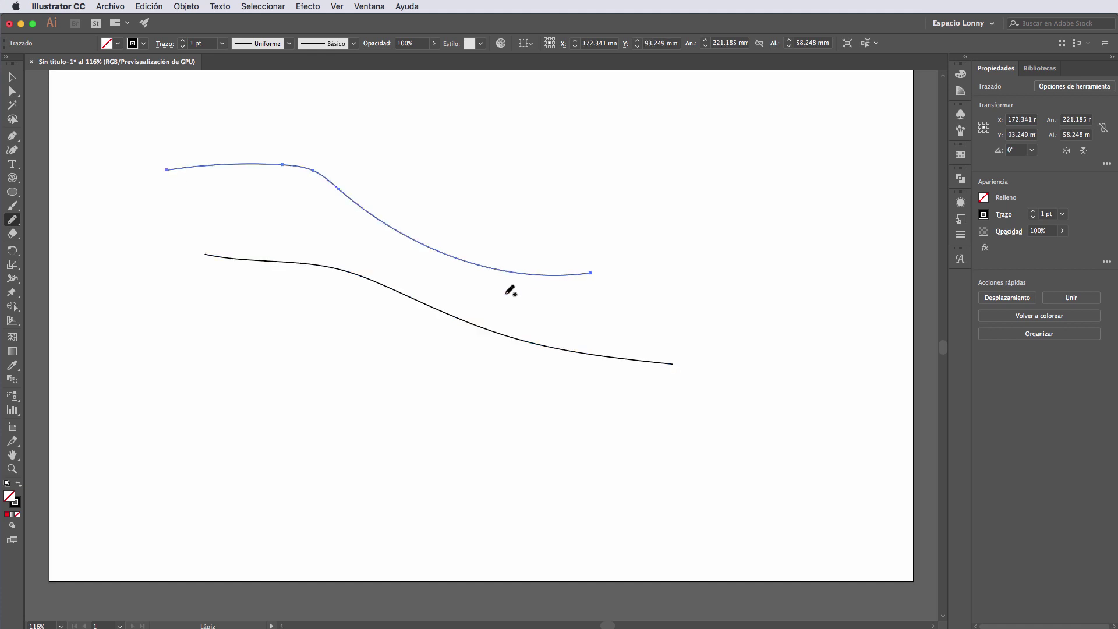
key("Delete")
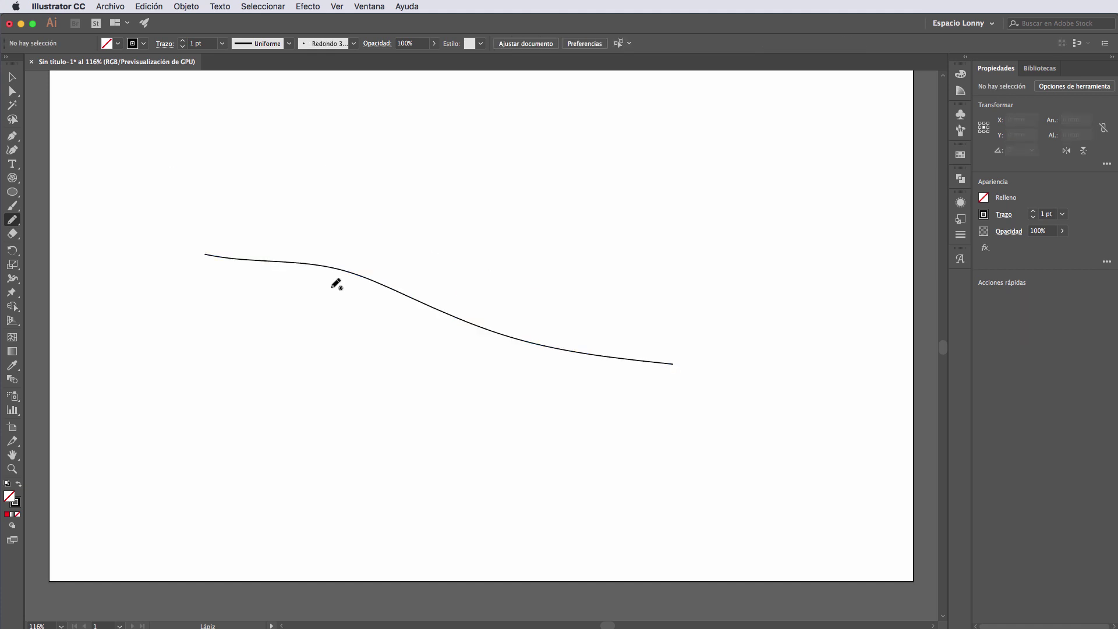
- Select the remaining Pencil path and delete it
left_click(12, 77)
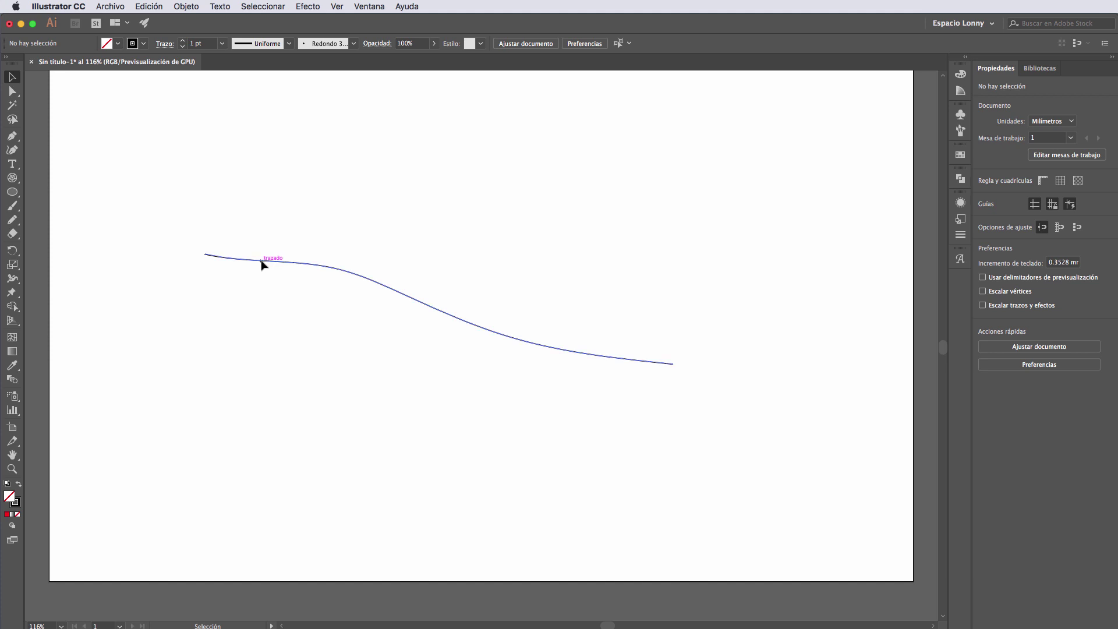
left_click(261, 263)
key("Delete")
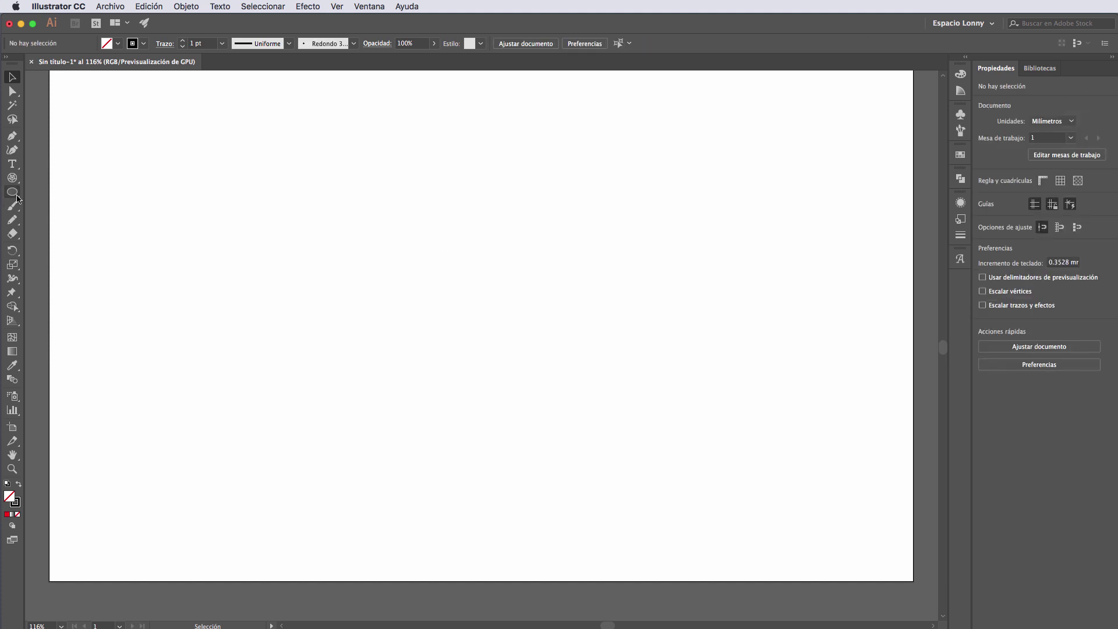
- Accept the Pencil tool options with selected-path editing enabled within 6 pixels, and draw two crossing freehand paths, the second about 205 × 43 mm
double_click(12, 221)
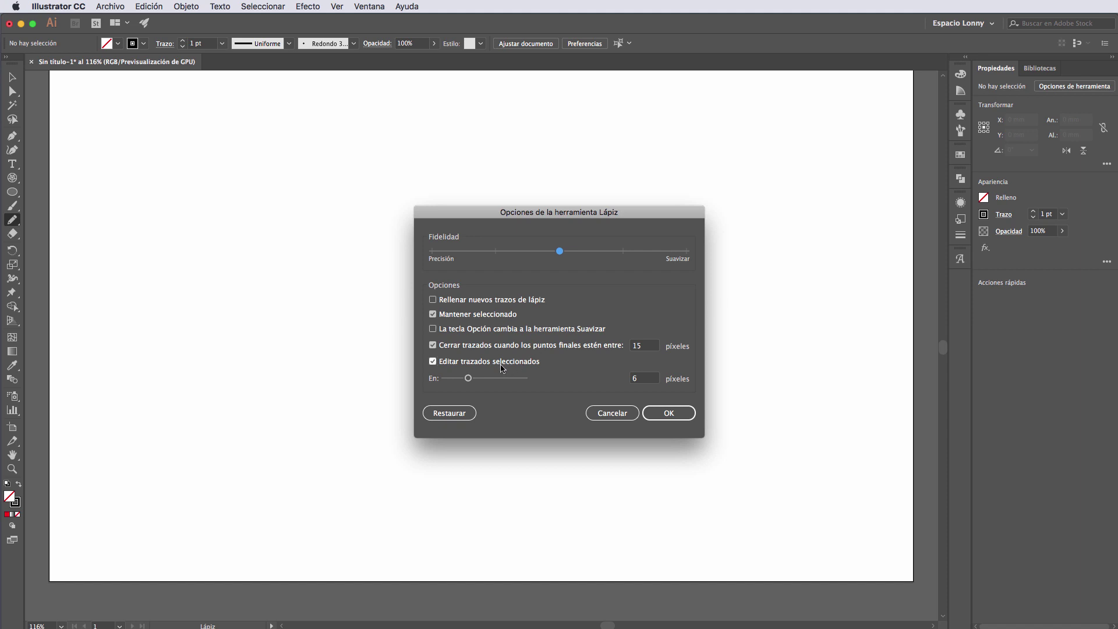
left_click(671, 414)
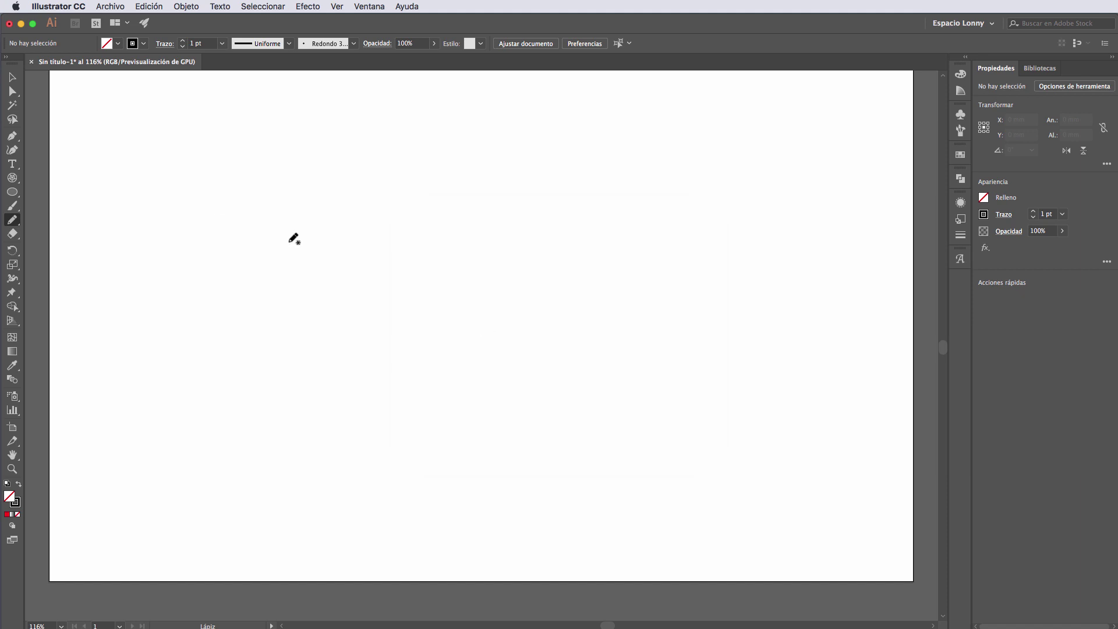
mouse_move(171, 299)
left_mouse_down()
mouse_move(358, 283)
mouse_move(547, 378)
left_mouse_up()
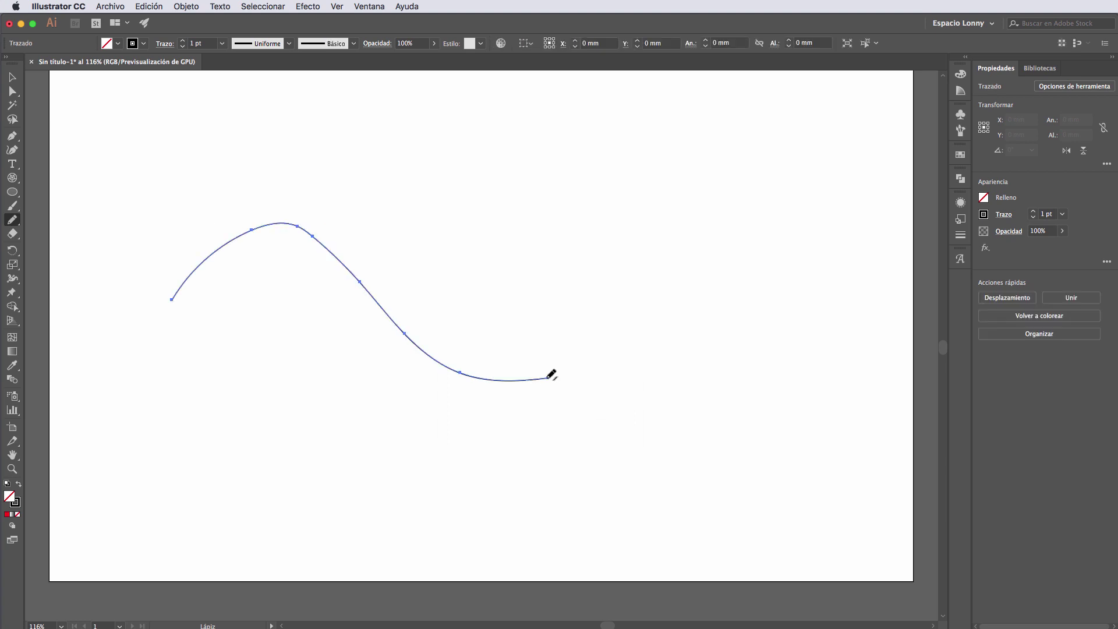
mouse_move(163, 309)
left_mouse_down()
mouse_move(397, 383)
mouse_move(555, 343)
left_mouse_up()
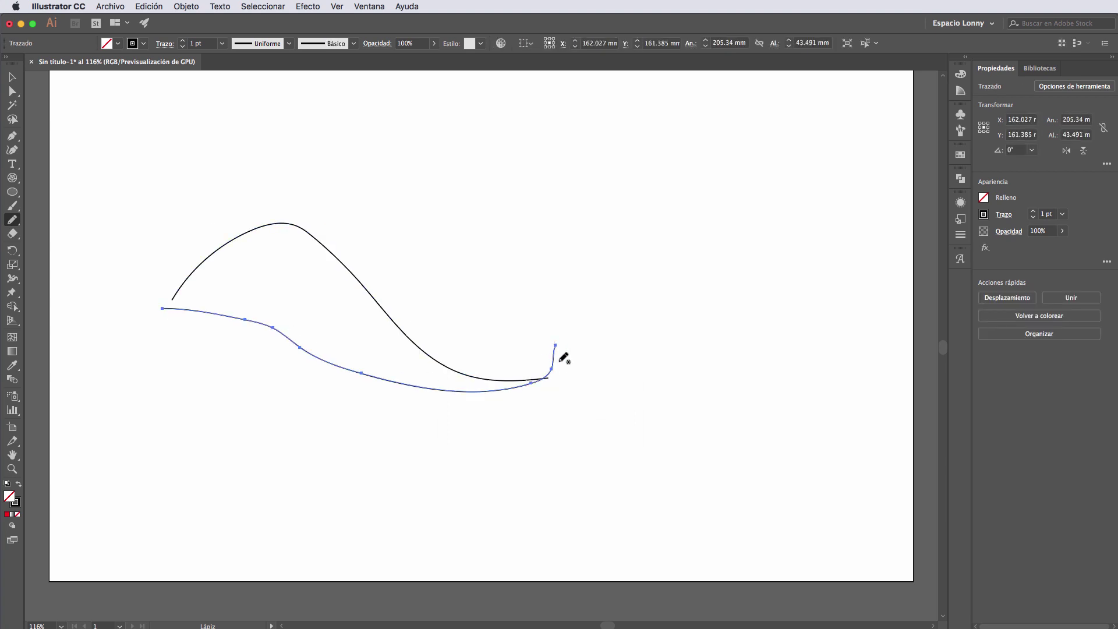
- Undo the two crossing Pencil paths and set the fill to solid blue 3218C6
key("super+z")
key("super+z")
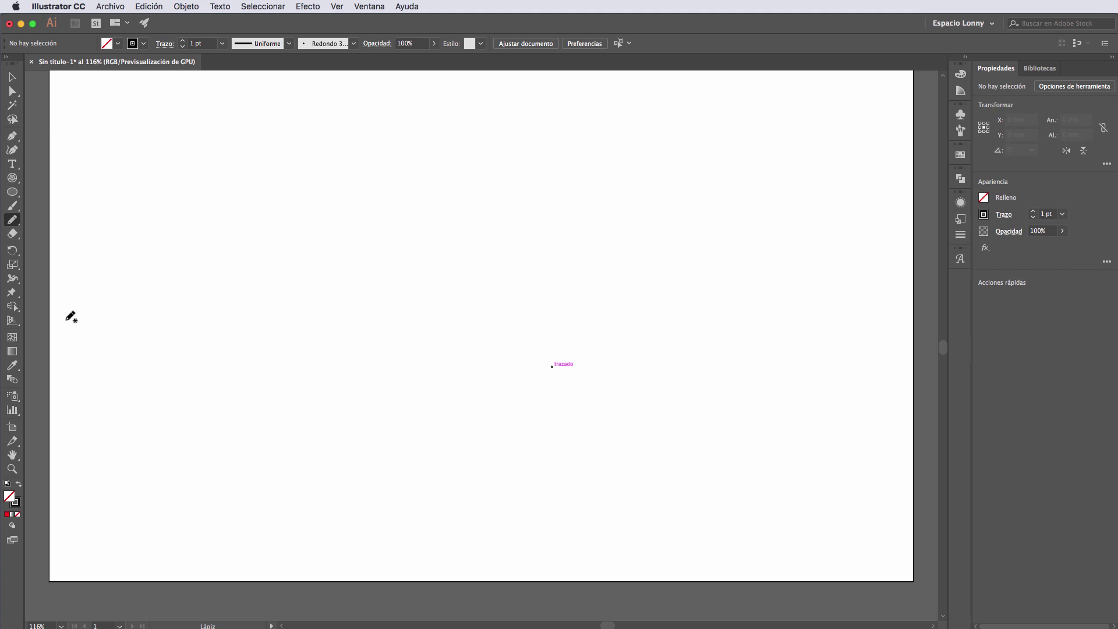
left_click(7, 513)
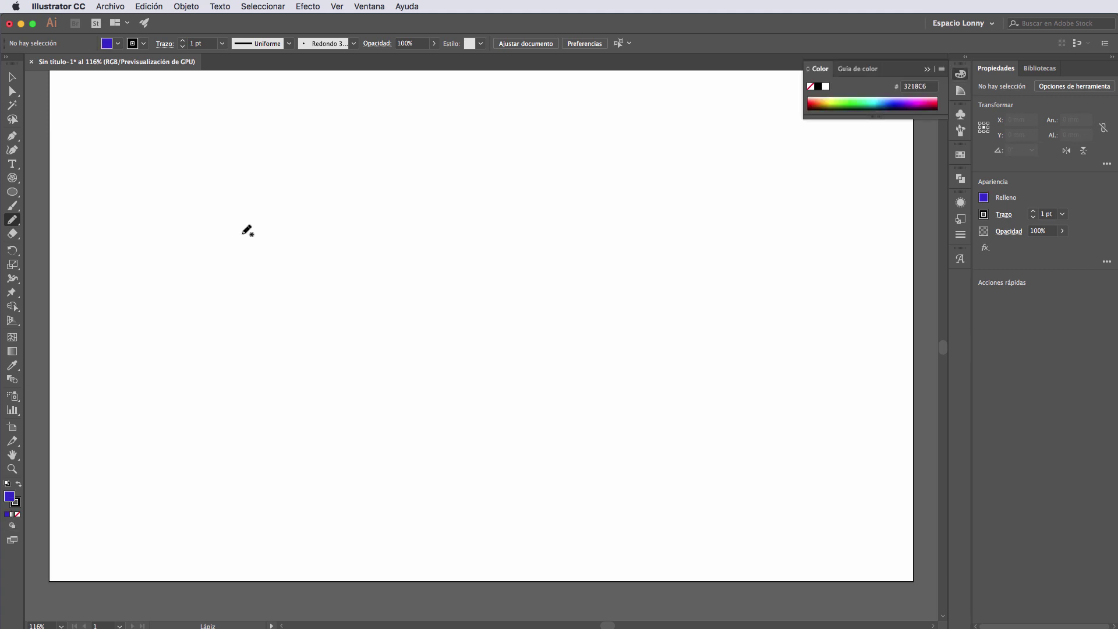
- Draw a looping Pencil path about 254 × 128 mm, fill it with blue 0000FF, and delete it
mouse_move(202, 244)
left_mouse_down()
mouse_move(653, 313)
mouse_move(268, 326)
mouse_move(243, 227)
left_mouse_up()
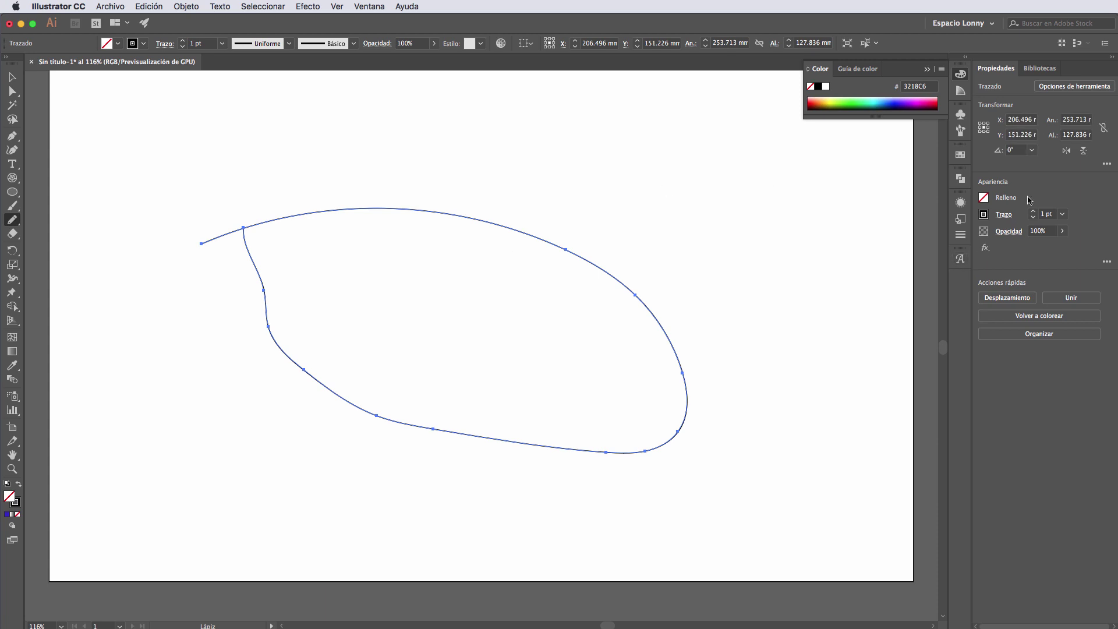
left_click(984, 199)
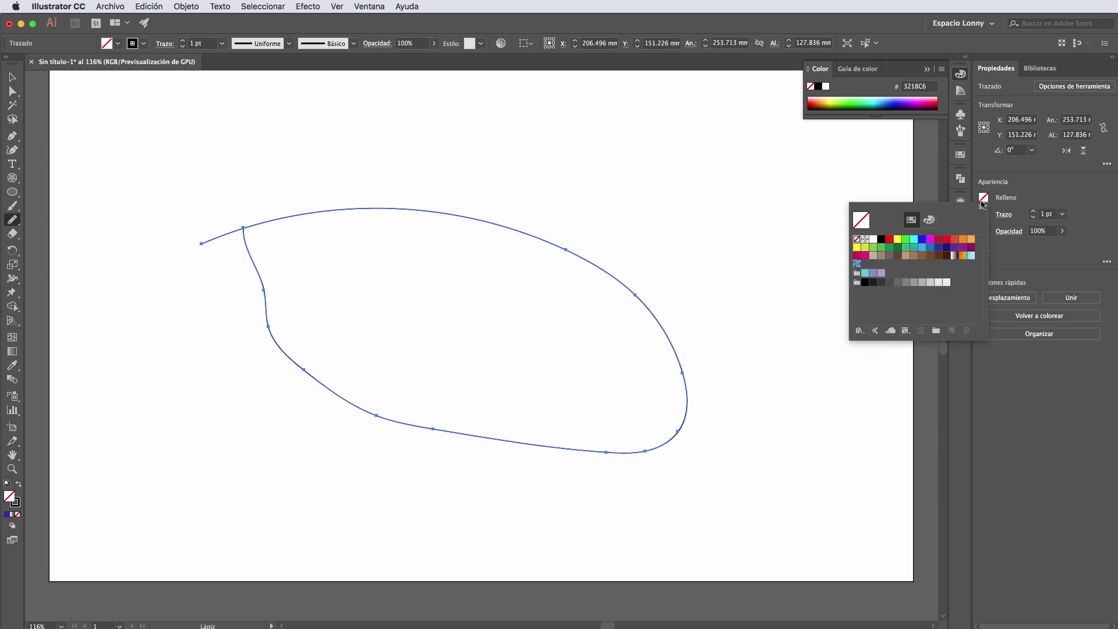
left_click(923, 239)
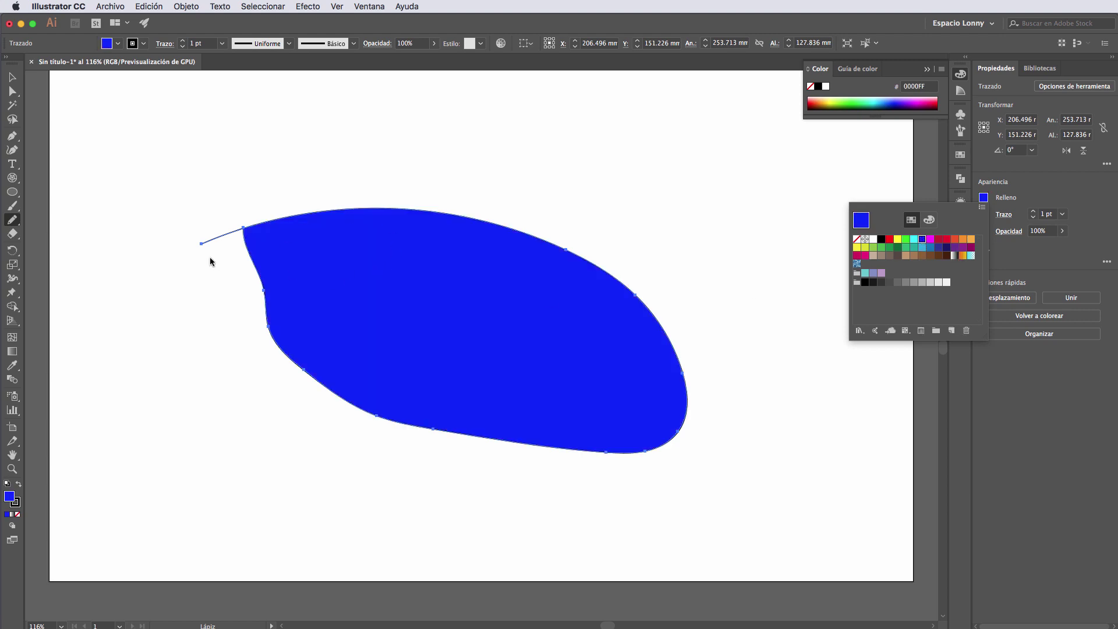
left_click(331, 253)
key("Delete")
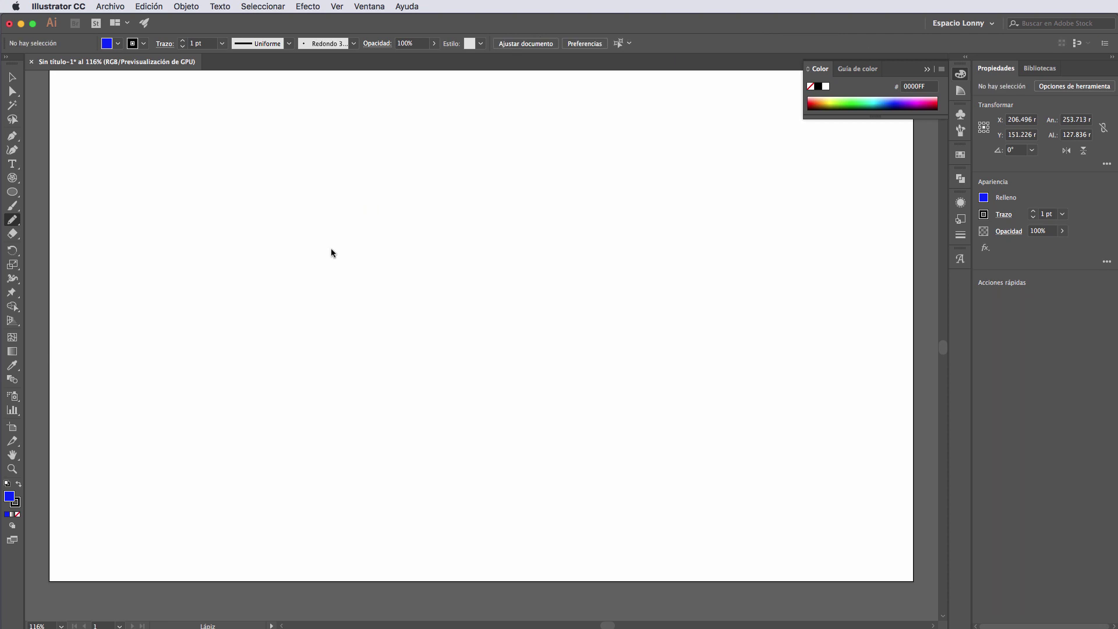
- Draw another looping Pencil path about 216 × 163 mm with overlapping ends, fill it with blue 0000FF, and delete it
left_click_drag(175, 250, 468, 494)
left_click_drag(325, 446, 193, 182)
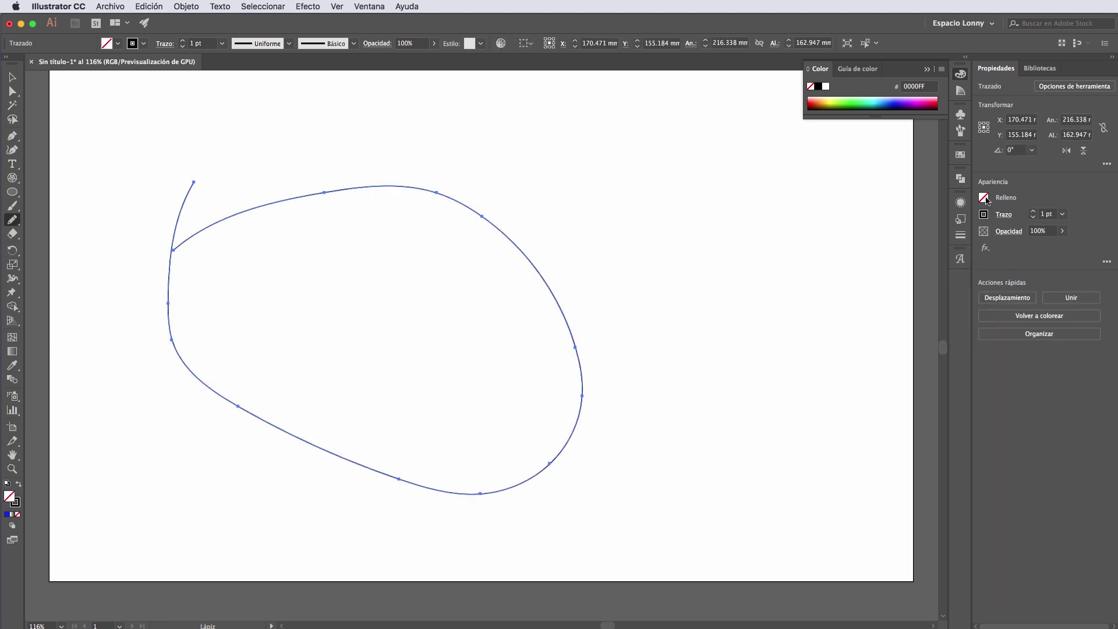
left_click(985, 198)
left_click(922, 240)
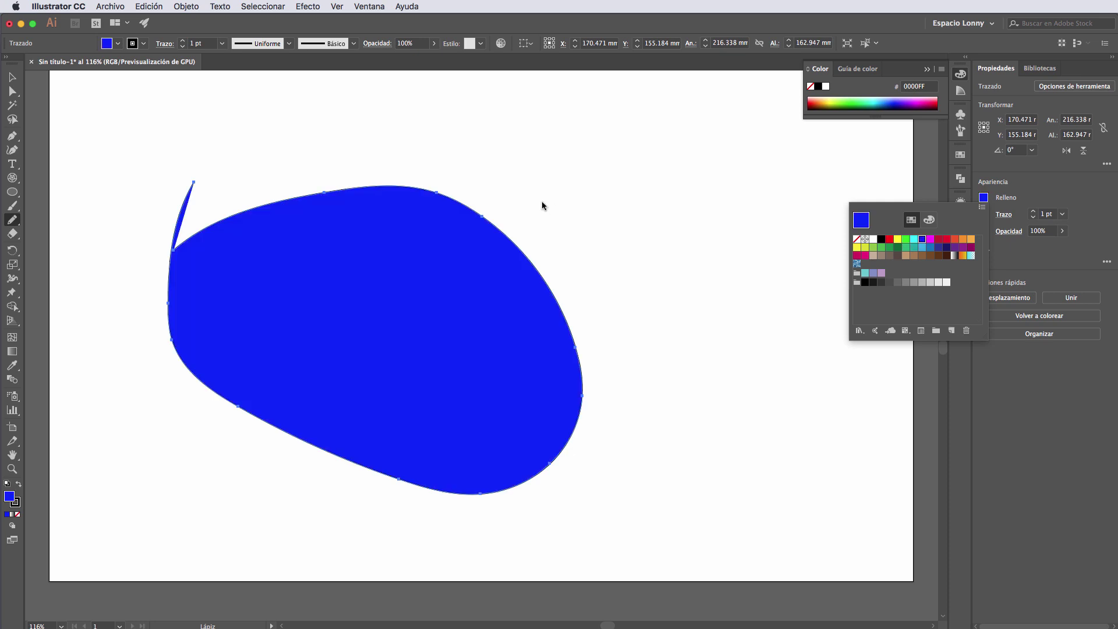
key("Delete")
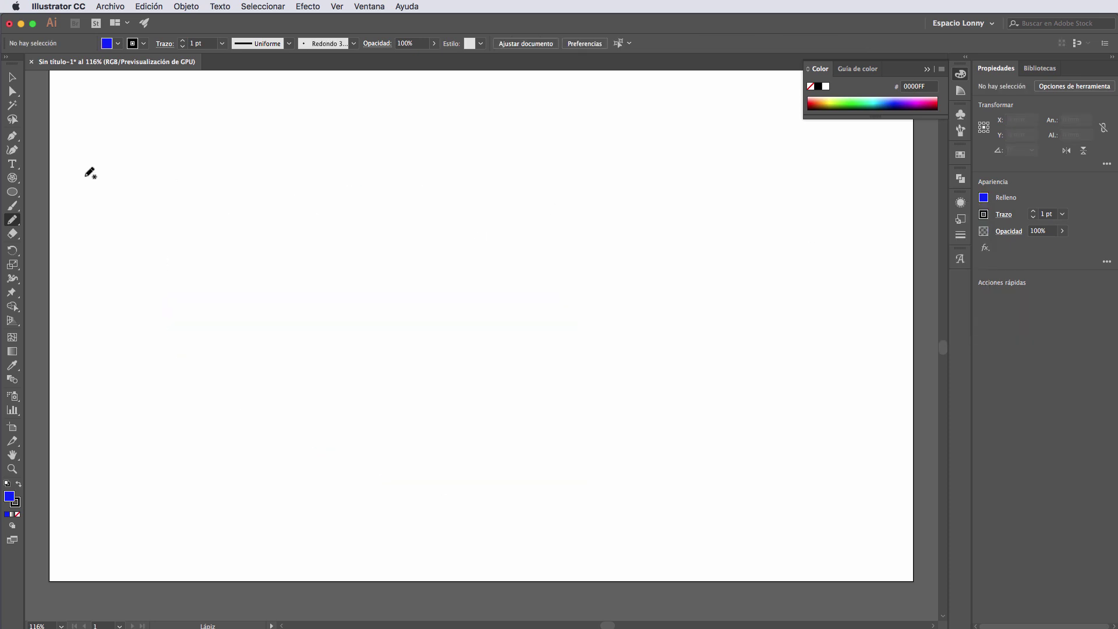
- Paint two wavy Paintbrush strokes across the artboard with the Redondo 3 pt brush, one below the other, and undo both
left_click(12, 208)
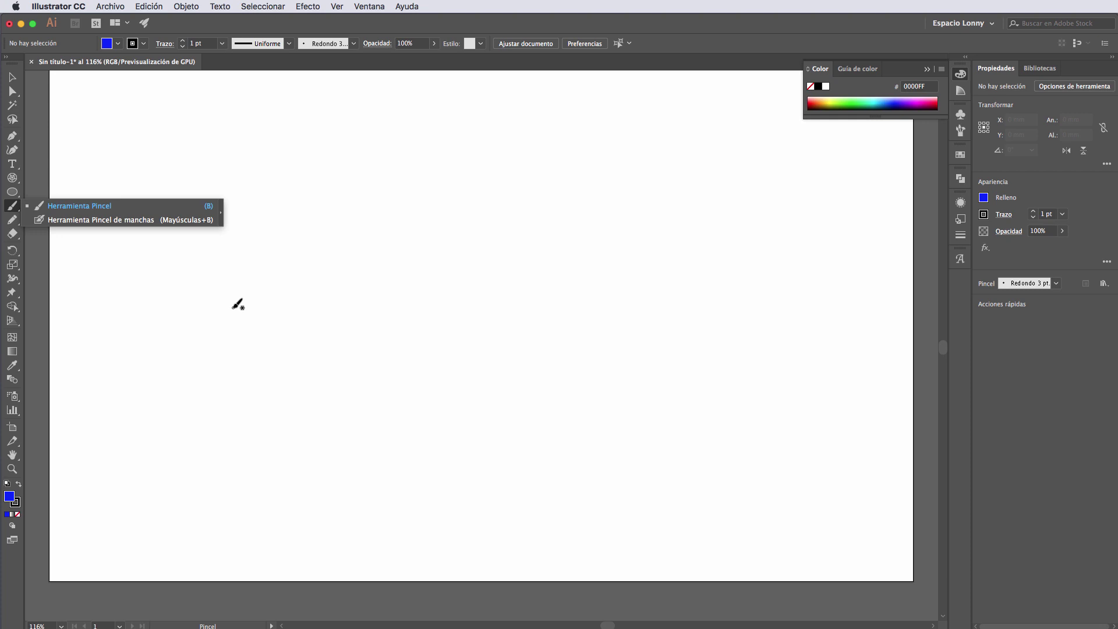
mouse_move(209, 305)
left_mouse_down()
mouse_move(333, 280)
mouse_move(551, 330)
mouse_move(688, 276)
left_mouse_up()
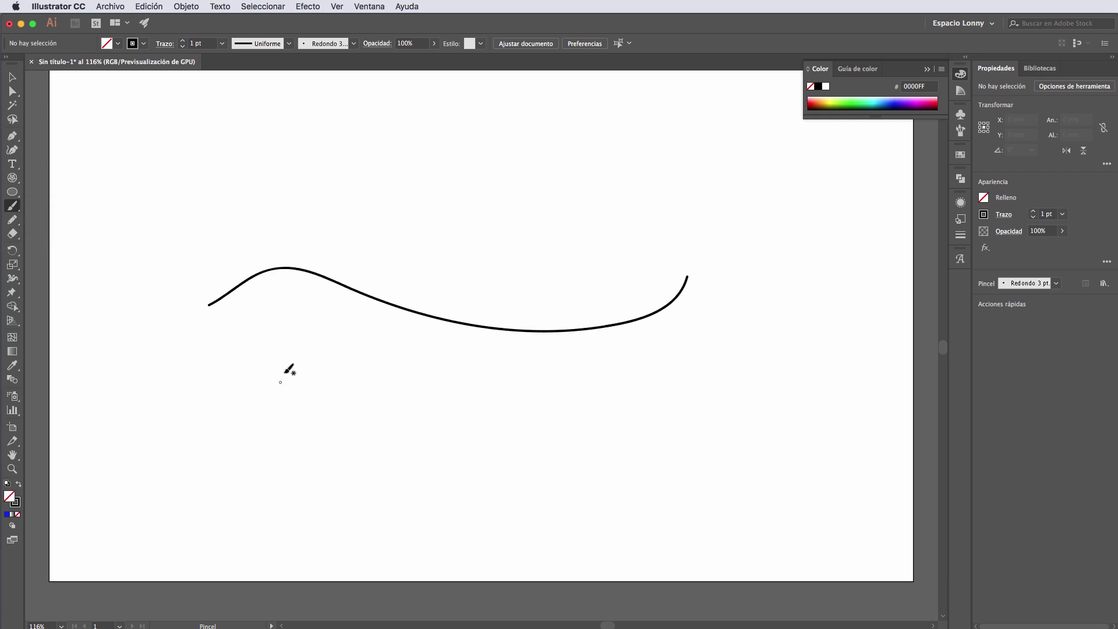
left_click_drag(280, 409, 728, 467)
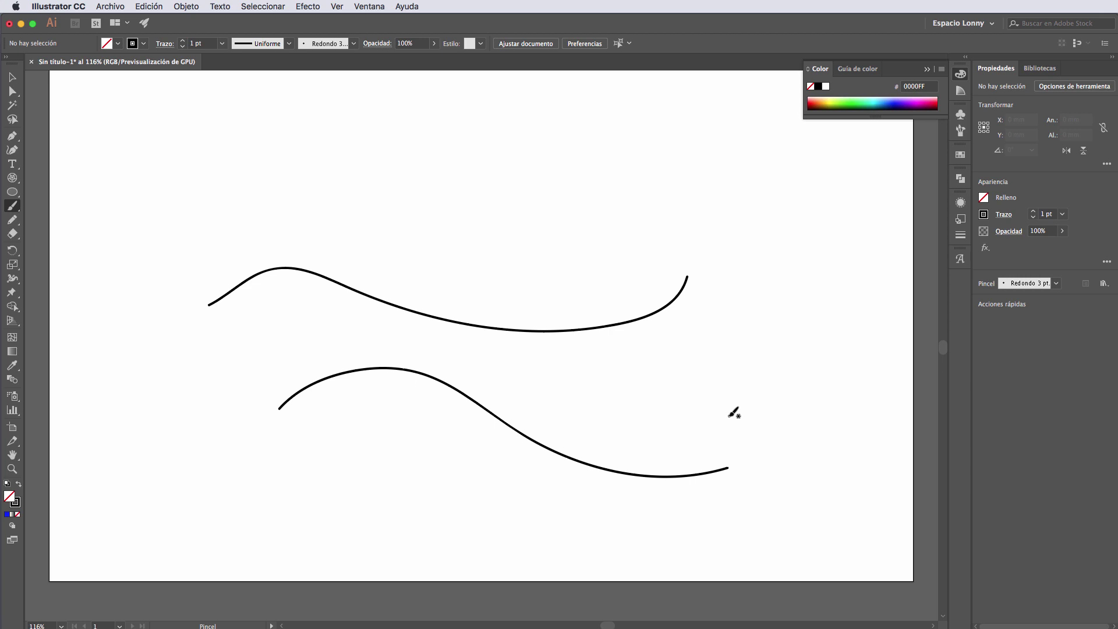
key("super+z")
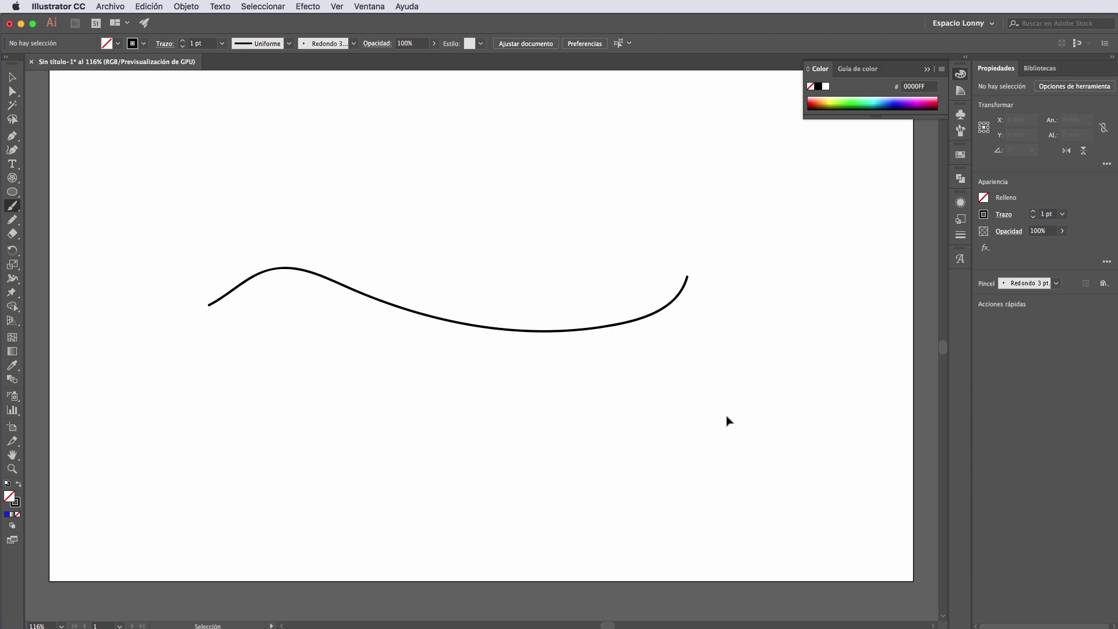
key("super+z")
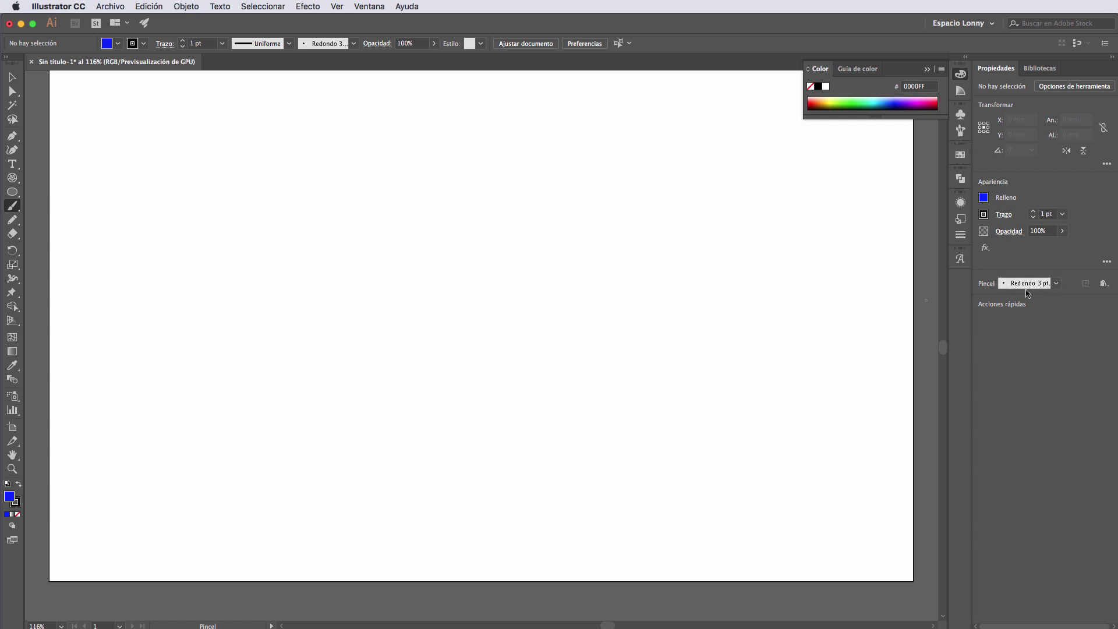
- Choose the 3.00 bristle brush, paint one wavy stroke across the artboard, and undo it
left_click(1056, 283)
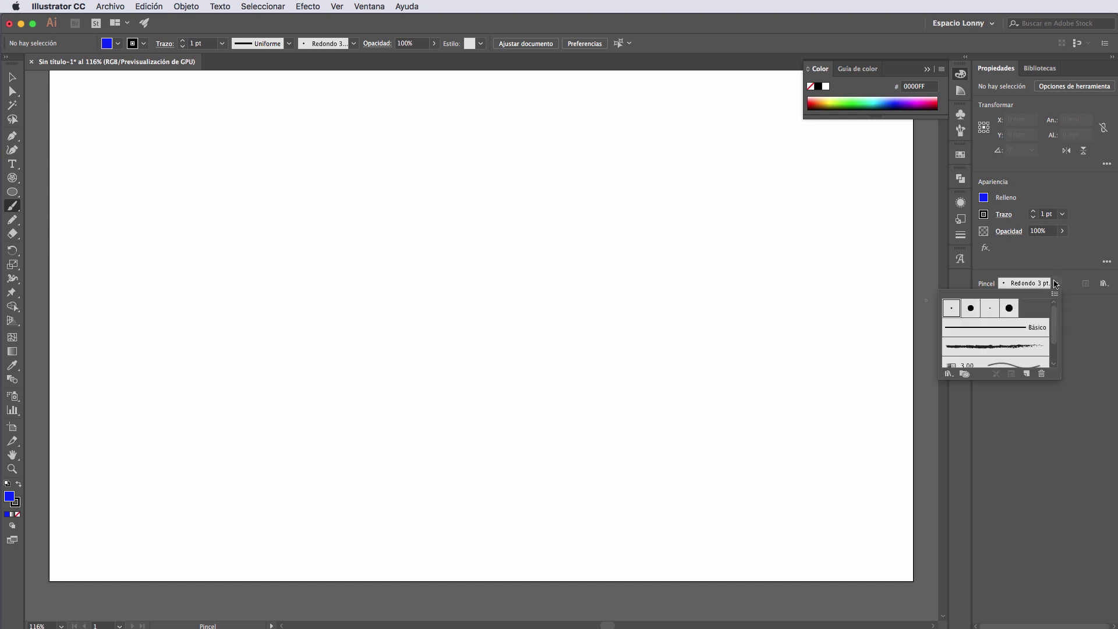
left_click_drag(1057, 384, 1099, 528)
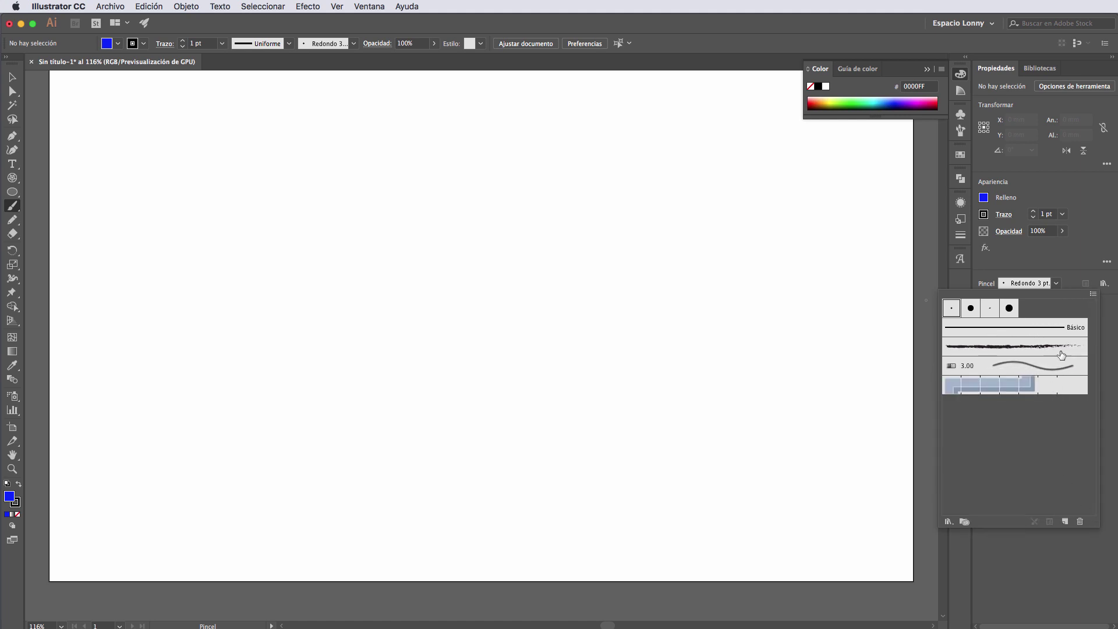
left_click(1012, 367)
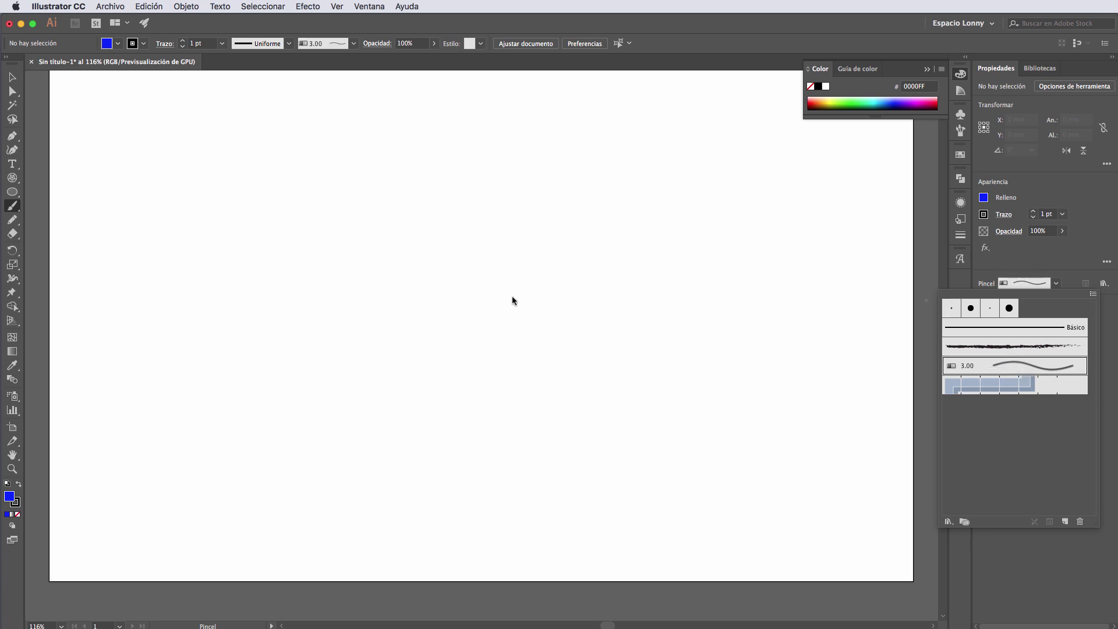
mouse_move(176, 280)
left_mouse_down()
mouse_move(336, 246)
mouse_move(597, 442)
mouse_move(648, 422)
left_mouse_up()
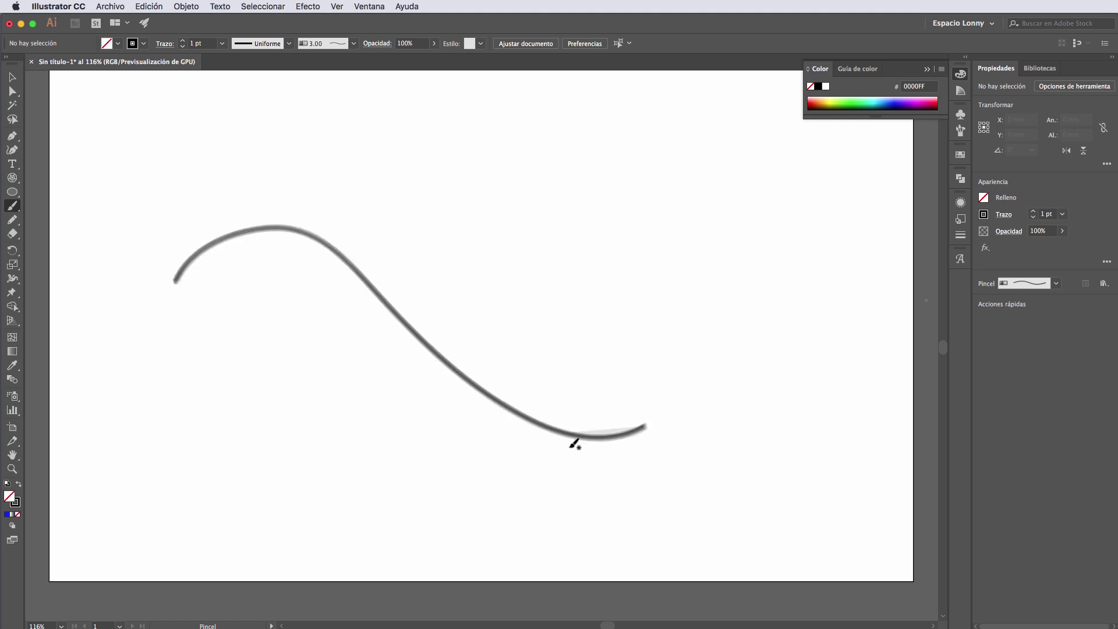
key("super+z")
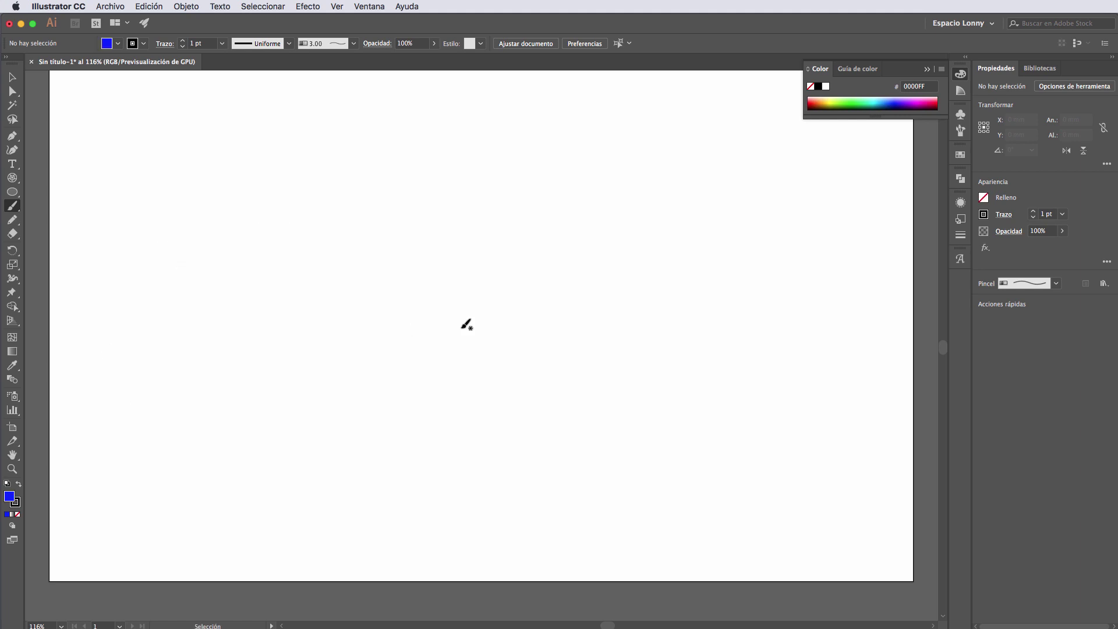
- Choose the rough charcoal-style art brush and paint one long stroke across the artboard and several shorter ones below it
left_click(1056, 283)
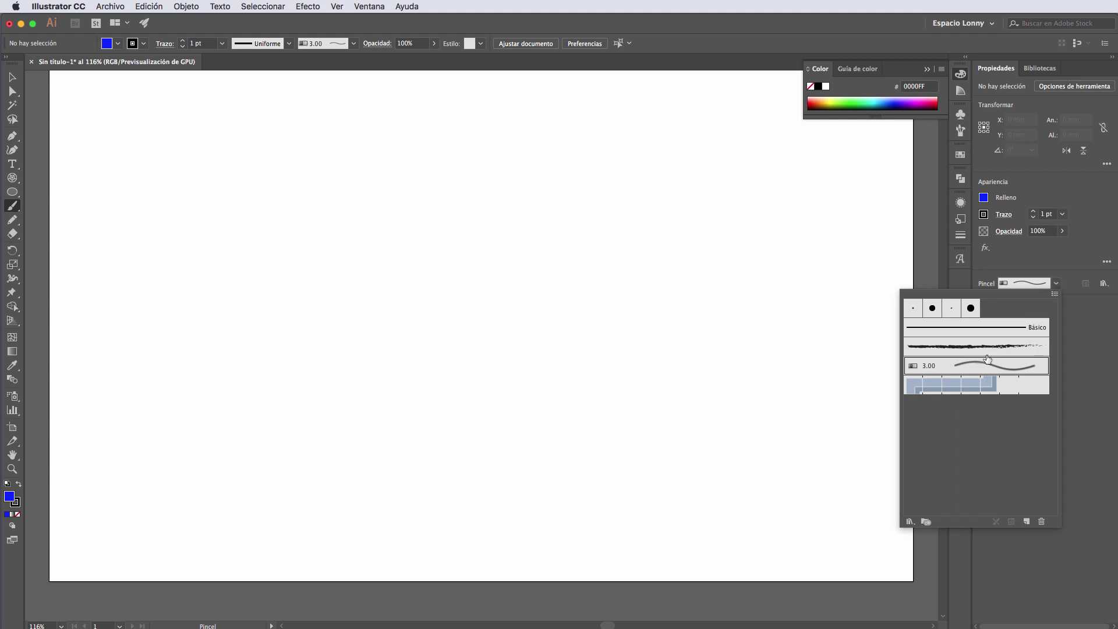
left_click(972, 347)
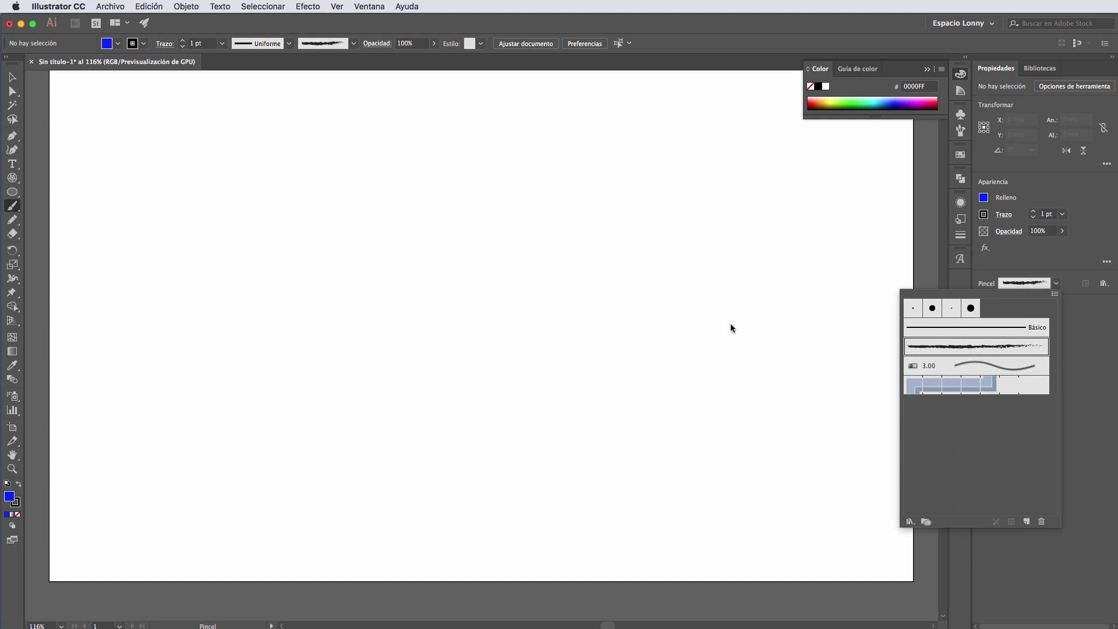
left_click(180, 226)
mouse_move(141, 191)
left_mouse_down()
mouse_move(621, 401)
mouse_move(798, 418)
left_mouse_up()
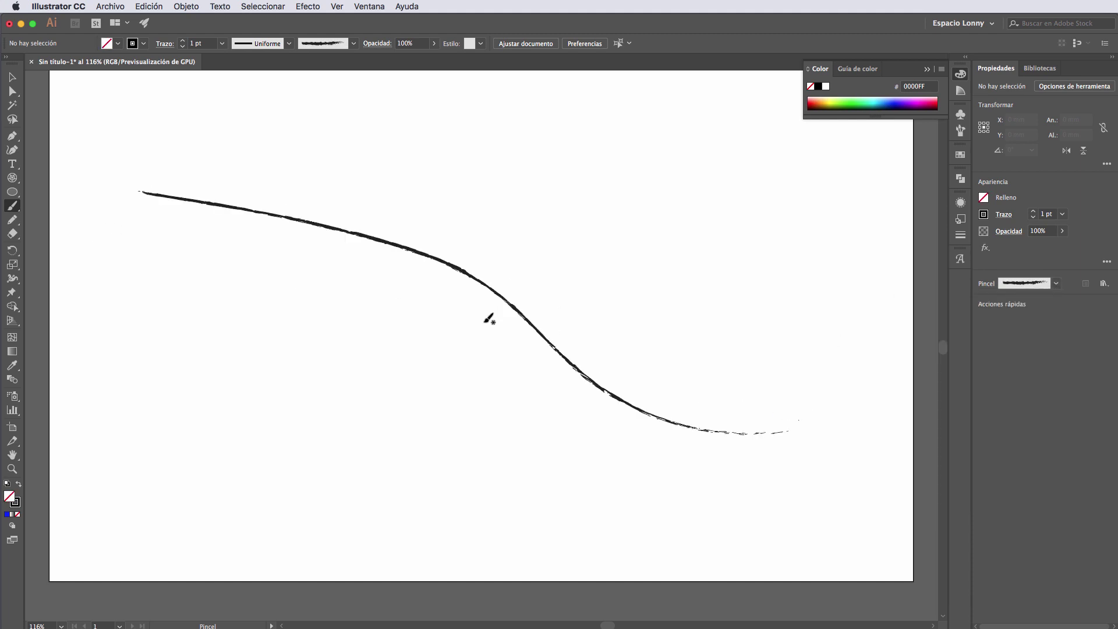
mouse_move(356, 437)
left_mouse_down()
mouse_move(538, 421)
mouse_move(557, 446)
left_mouse_up()
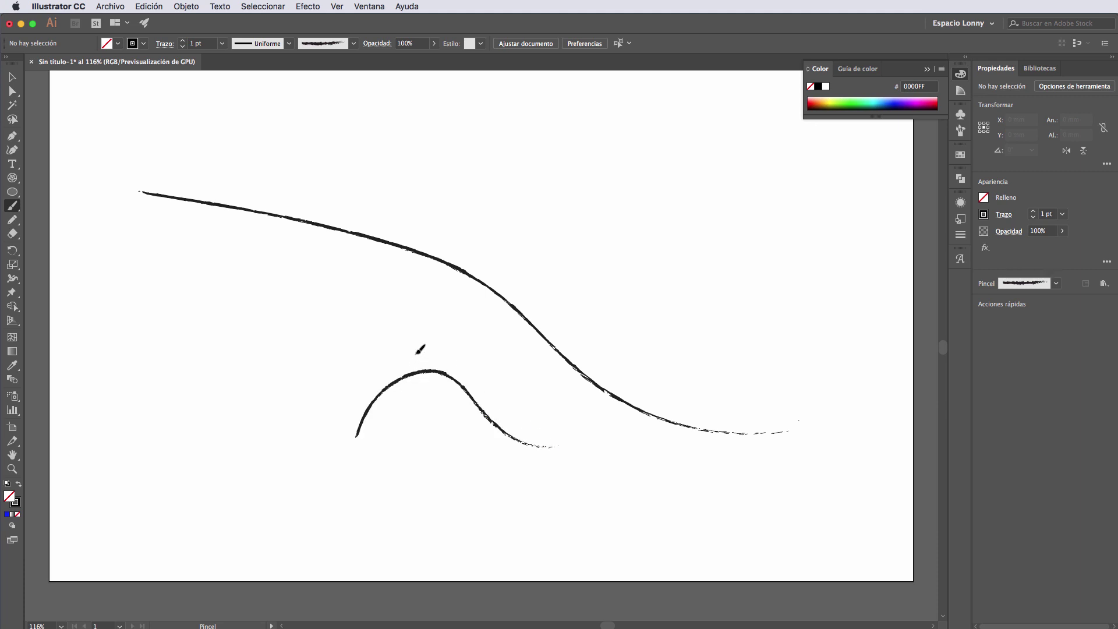
left_click_drag(417, 354, 430, 448)
mouse_move(397, 402)
left_mouse_down()
mouse_move(466, 440)
mouse_move(472, 512)
left_mouse_up()
left_click_drag(355, 399, 473, 508)
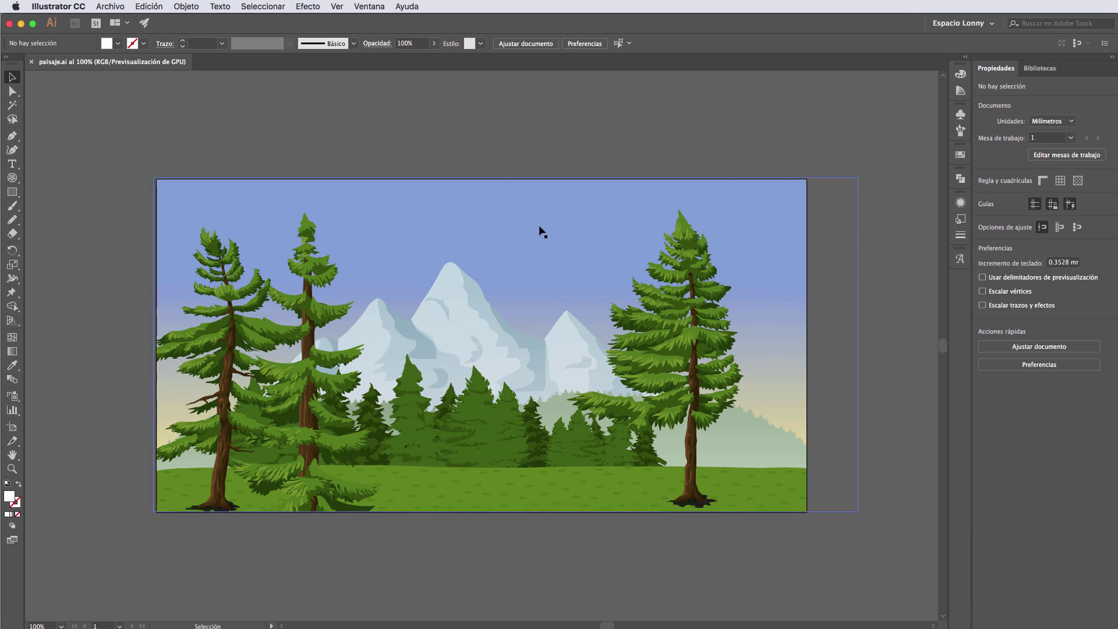
- Draw a closed Pencil cloud shape about 119 × 34 mm in the landscape's sky, filled white with no stroke
left_click(10, 221)
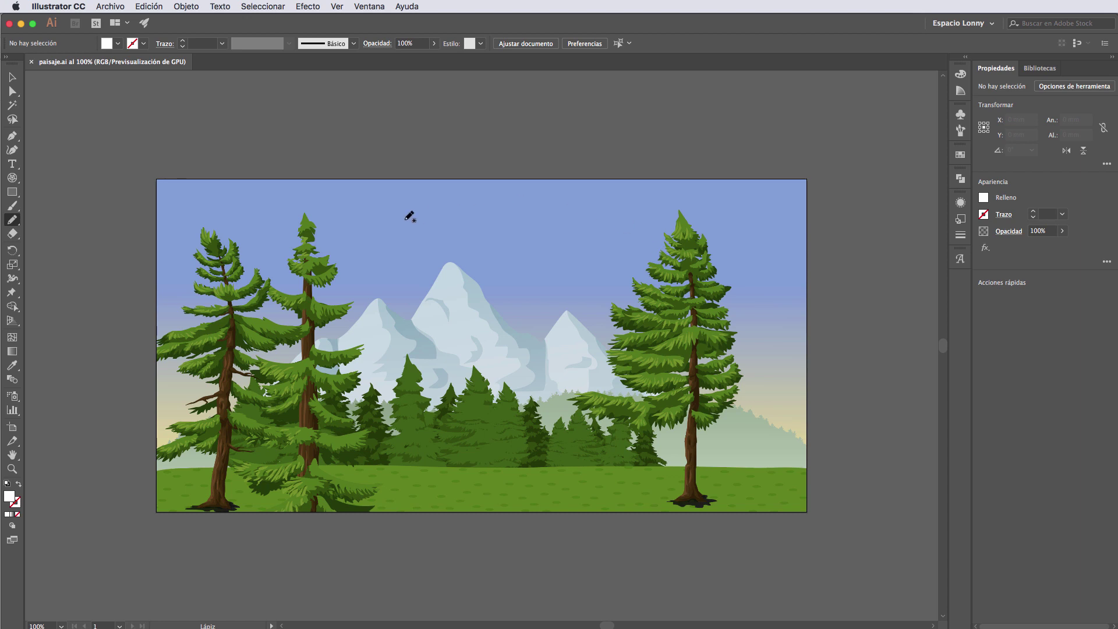
mouse_move(394, 218)
left_mouse_down()
mouse_move(450, 202)
mouse_move(573, 228)
mouse_move(527, 257)
mouse_move(401, 236)
mouse_move(402, 214)
left_mouse_up()
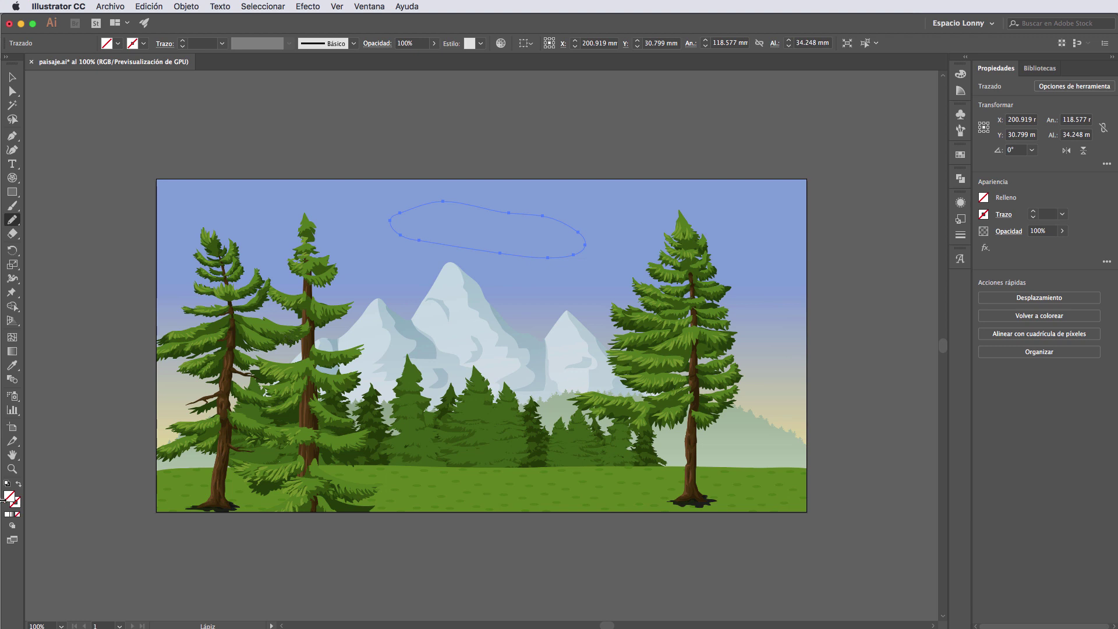
left_click(7, 484)
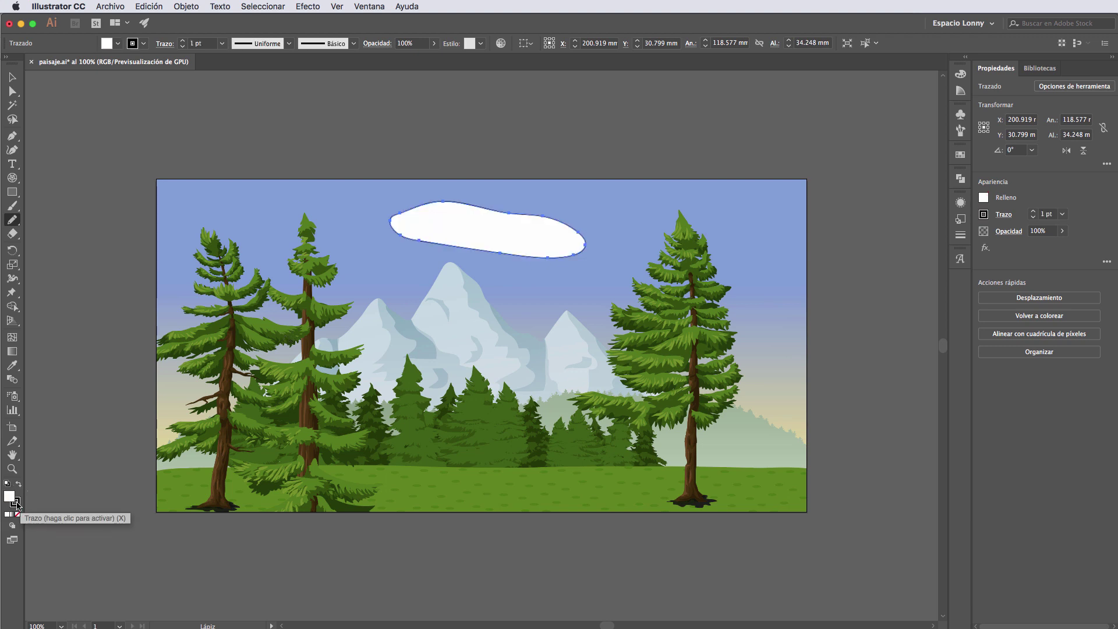
left_click(7, 514)
left_click(18, 515)
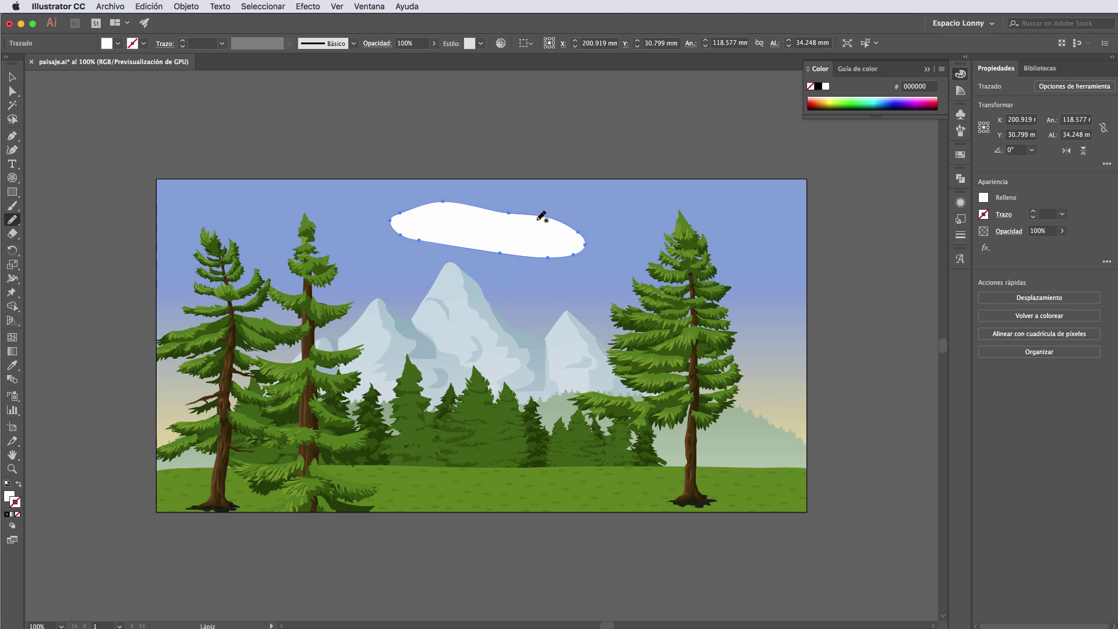
- Redraw parts of the cloud's upper right contour and its left tip with the Pencil, making the cloud about 122 mm wide
mouse_move(527, 220)
left_mouse_down()
mouse_move(552, 207)
mouse_move(574, 236)
left_mouse_up()
left_click_drag(561, 218, 569, 225)
mouse_move(547, 230)
left_mouse_down()
mouse_move(572, 225)
mouse_move(591, 239)
mouse_move(579, 245)
left_mouse_up()
key("super+z")
mouse_move(552, 222)
left_mouse_down()
mouse_move(578, 220)
mouse_move(586, 239)
left_mouse_up()
left_click_drag(389, 222, 403, 233)
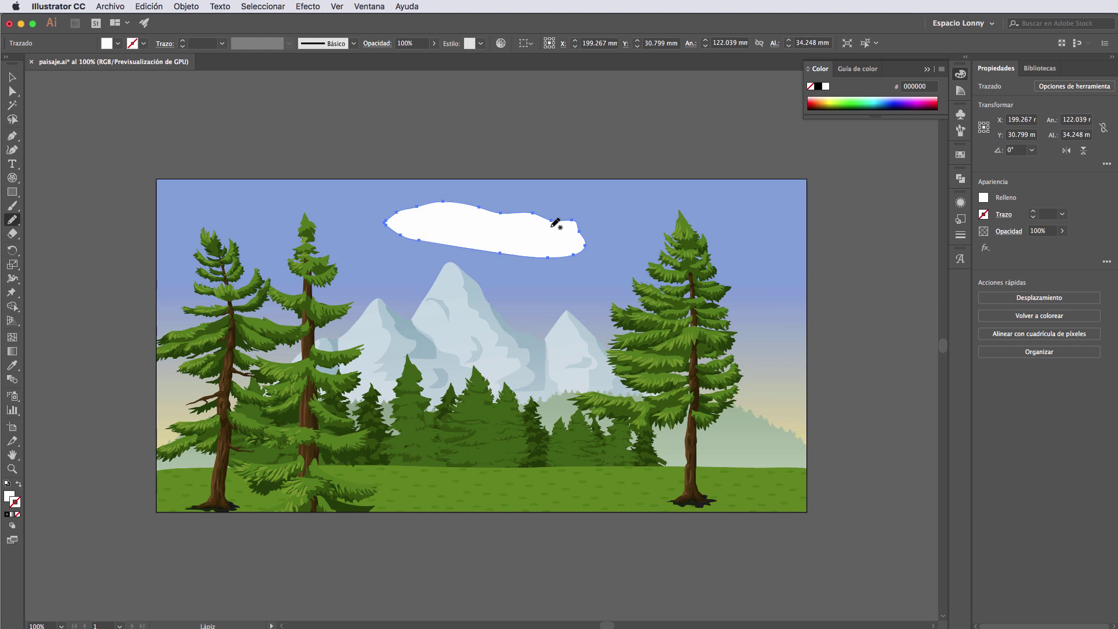
- Try twice to extend the cloud's upper right corner outward with the Pencil, undoing each attempt
mouse_move(549, 220)
left_mouse_down()
mouse_move(587, 214)
mouse_move(581, 226)
left_mouse_up()
left_click_drag(582, 230, 583, 231)
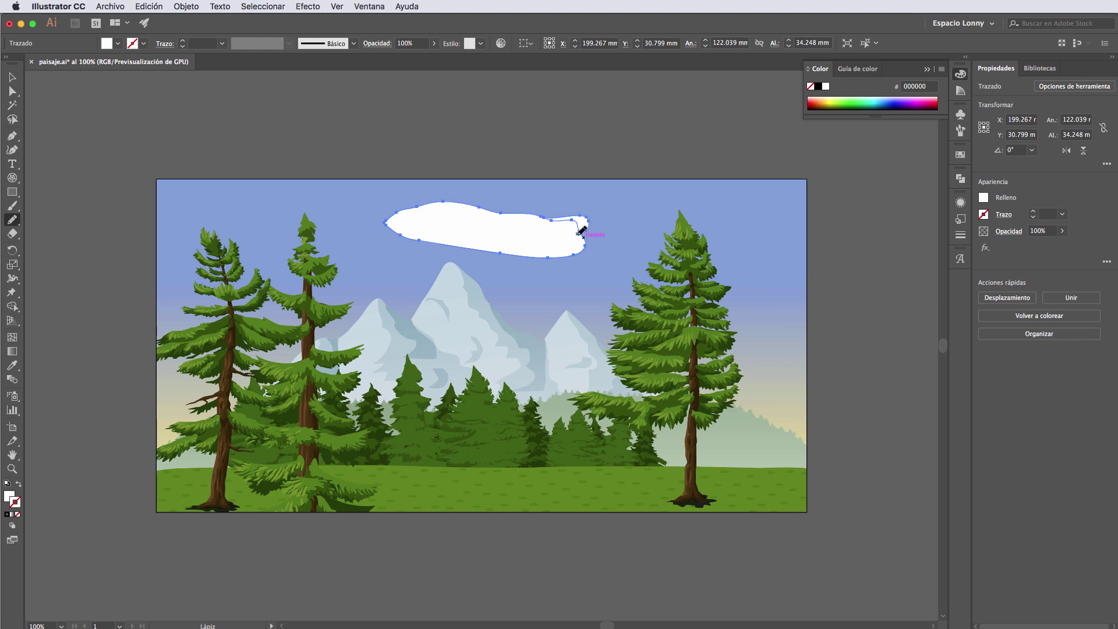
key("super")
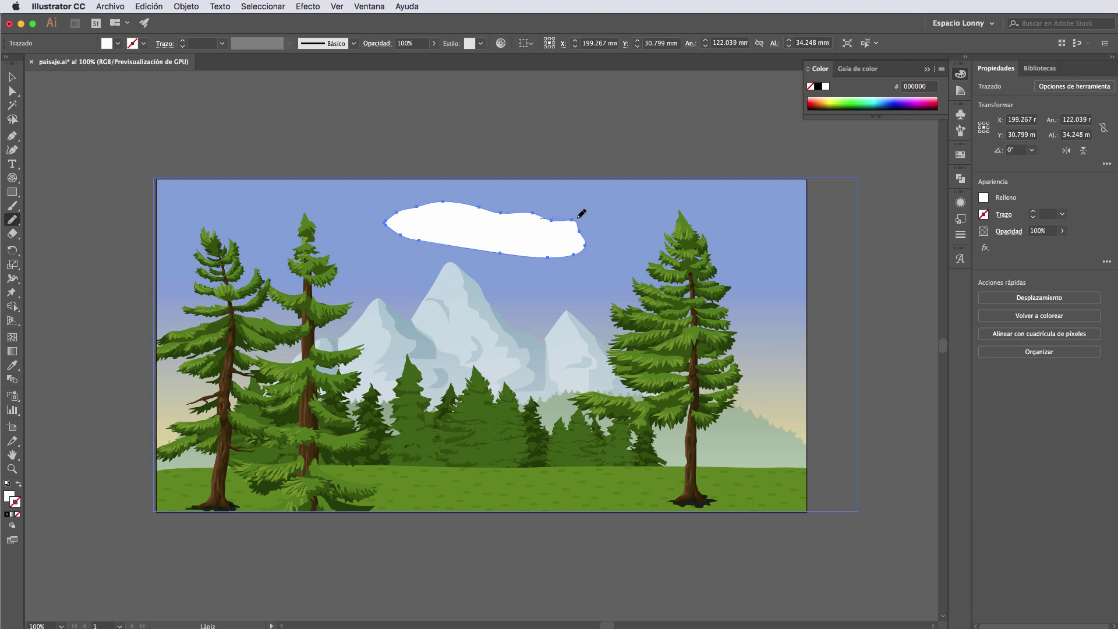
left_click_drag(578, 229, 583, 229)
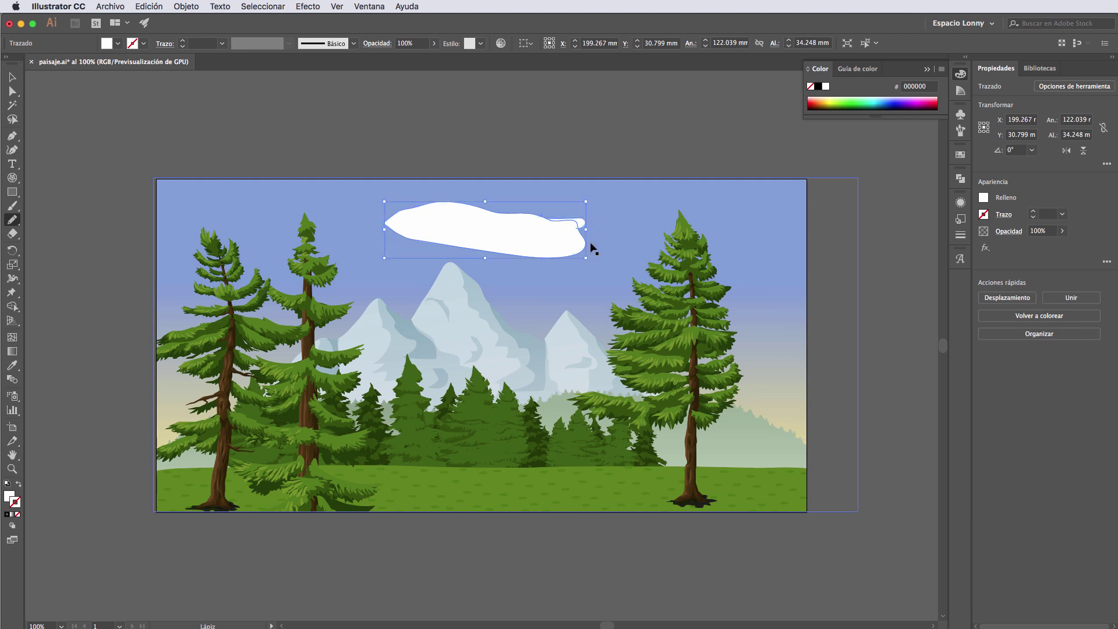
key("super+z")
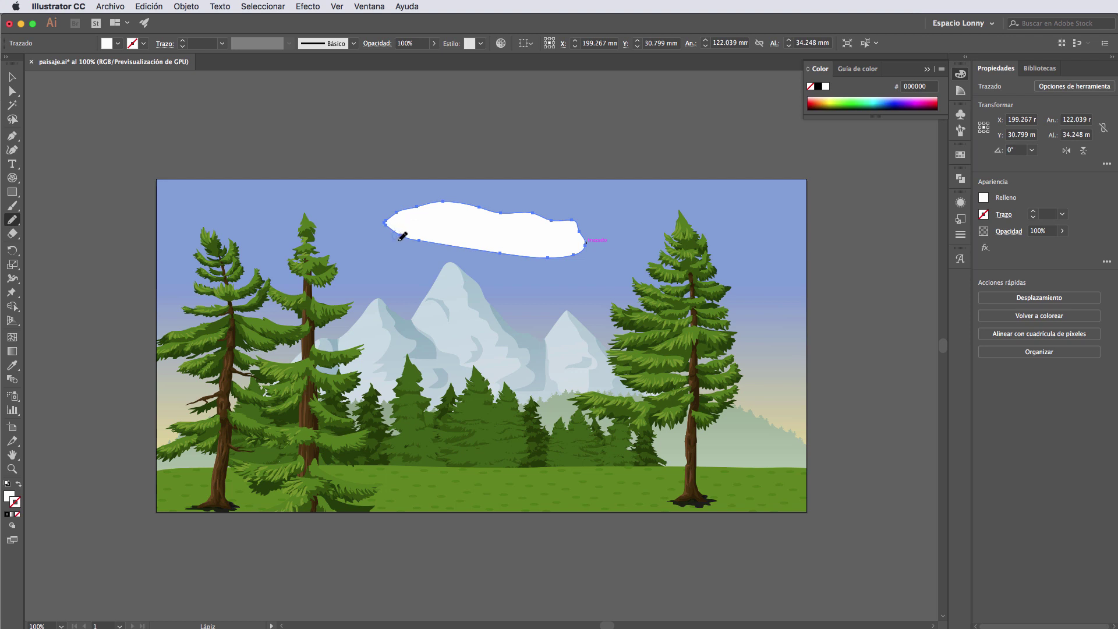
- Redraw the cloud's lower left contour with the Pencil, undoing the first attempt, and switch to the Selection tool
left_click_drag(401, 239, 441, 243)
key("super+z")
left_click_drag(417, 245, 444, 239)
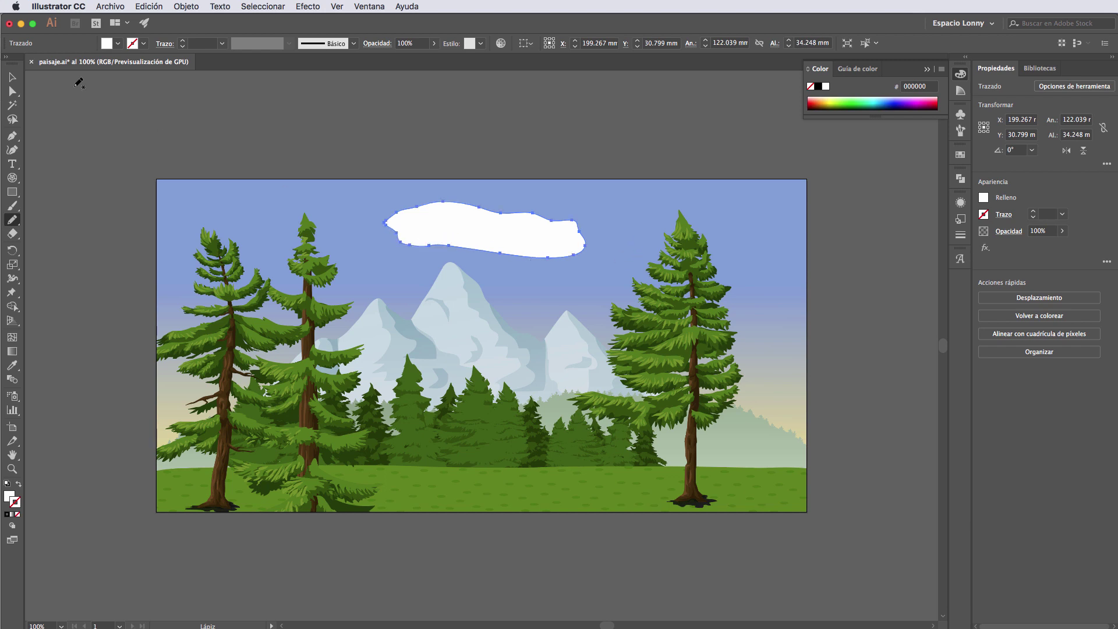
left_click(12, 78)
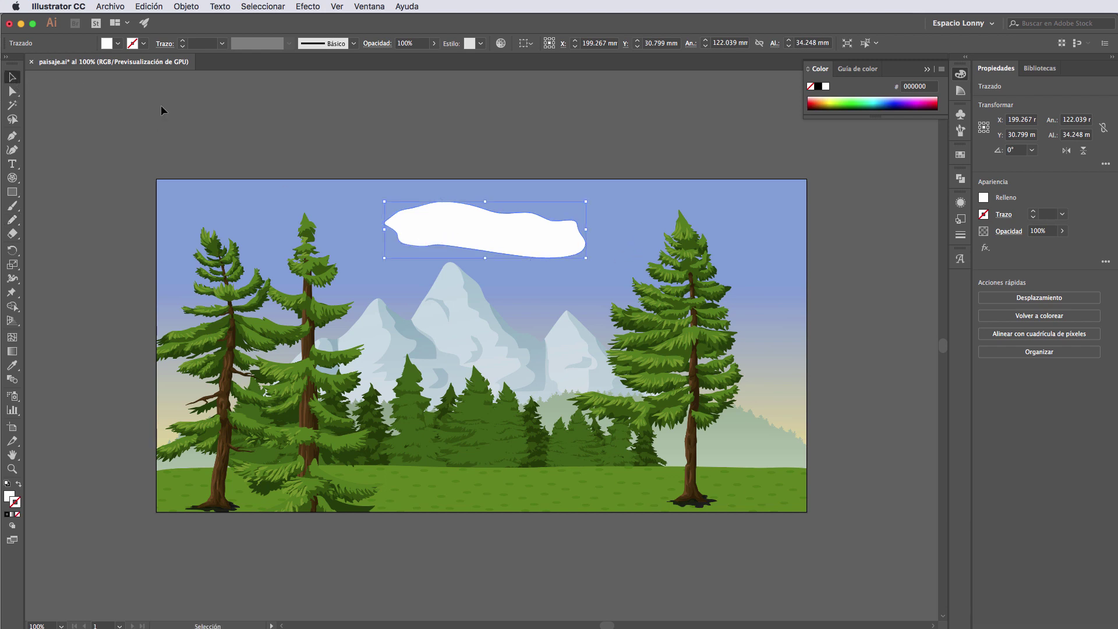
- Lower the white cloud's opacity to 52% and deselect it
left_click(1063, 232)
left_click_drag(1061, 247, 1042, 252)
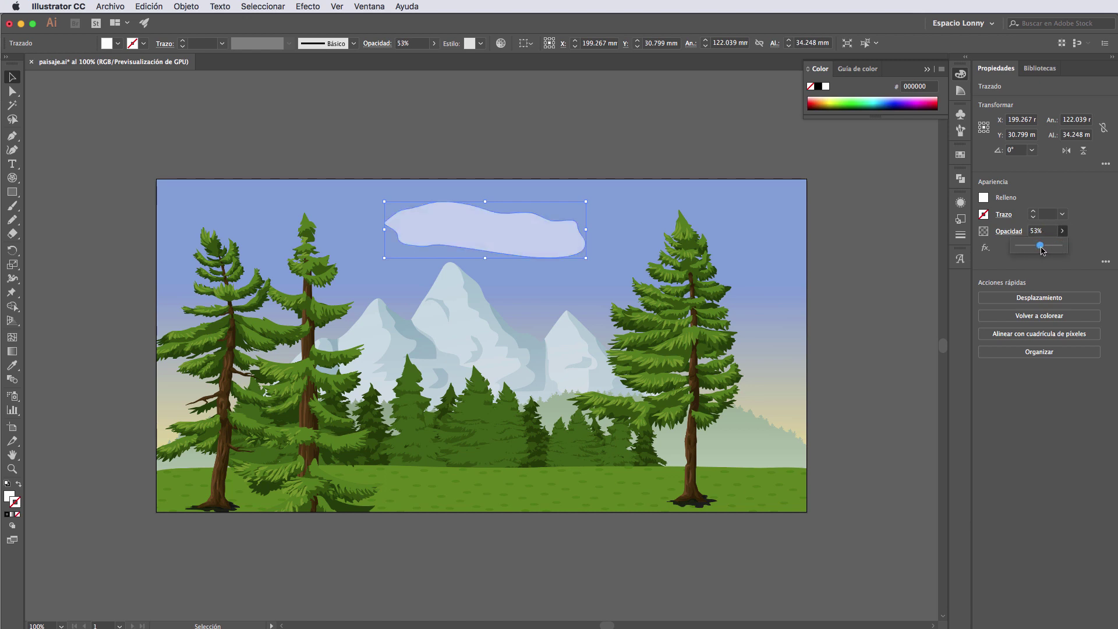
left_click(669, 150)
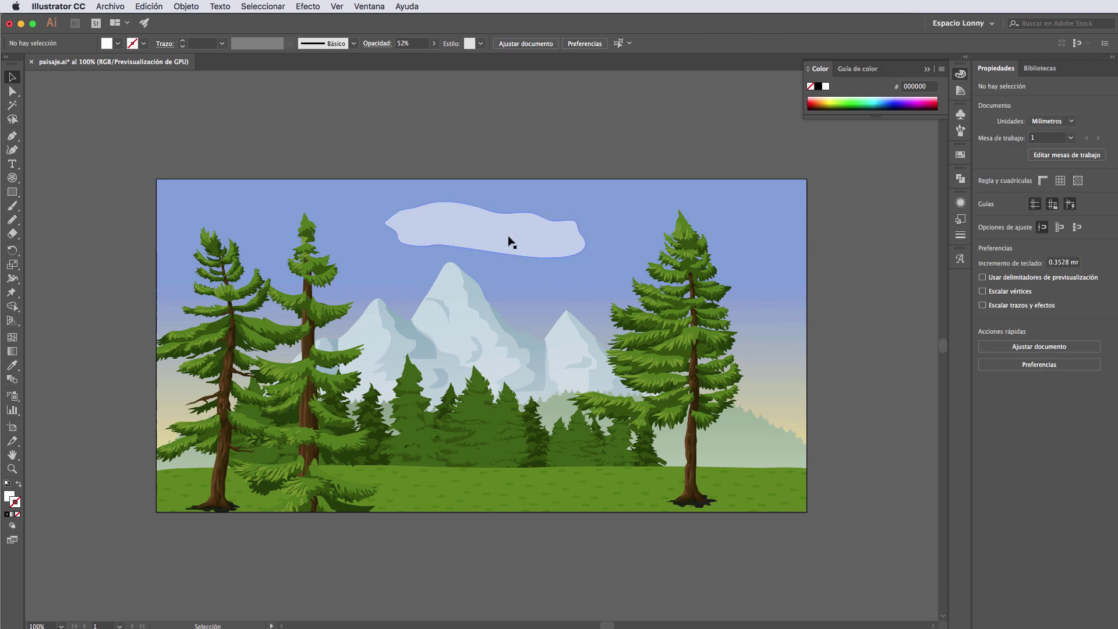
- Add a half-size copy of the cloud, about 61 × 17 mm, in the sky's upper right corner and another above the left trees
left_click_drag(506, 239, 722, 218)
left_click(559, 157)
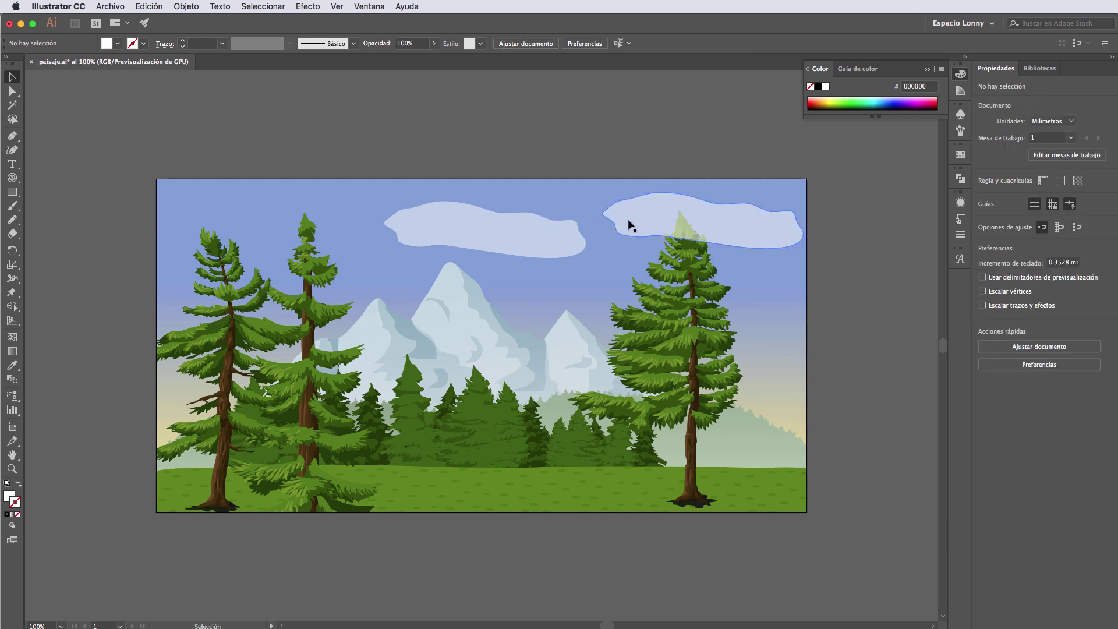
left_click_drag(803, 249, 717, 222)
left_click_drag(718, 204, 749, 209)
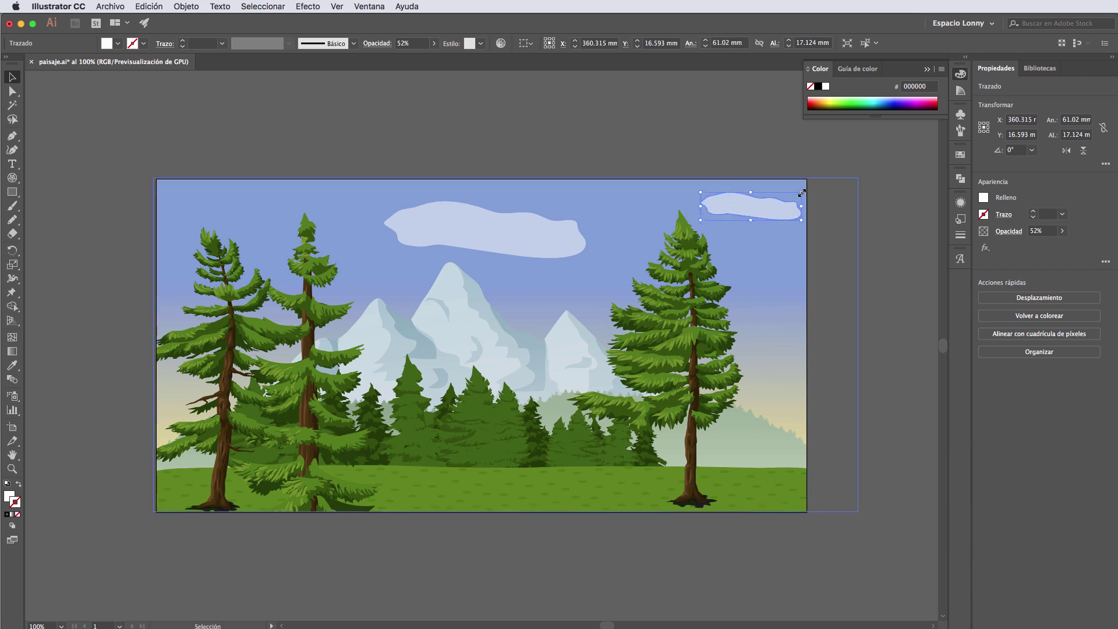
left_click(392, 155)
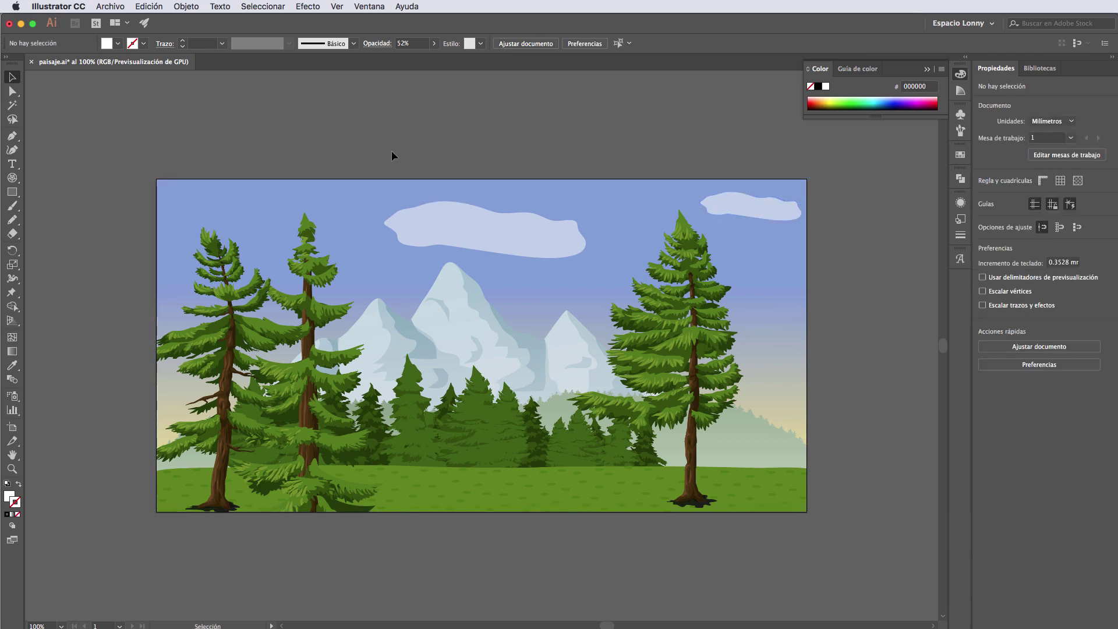
left_click_drag(741, 205, 217, 205)
left_click(494, 169)
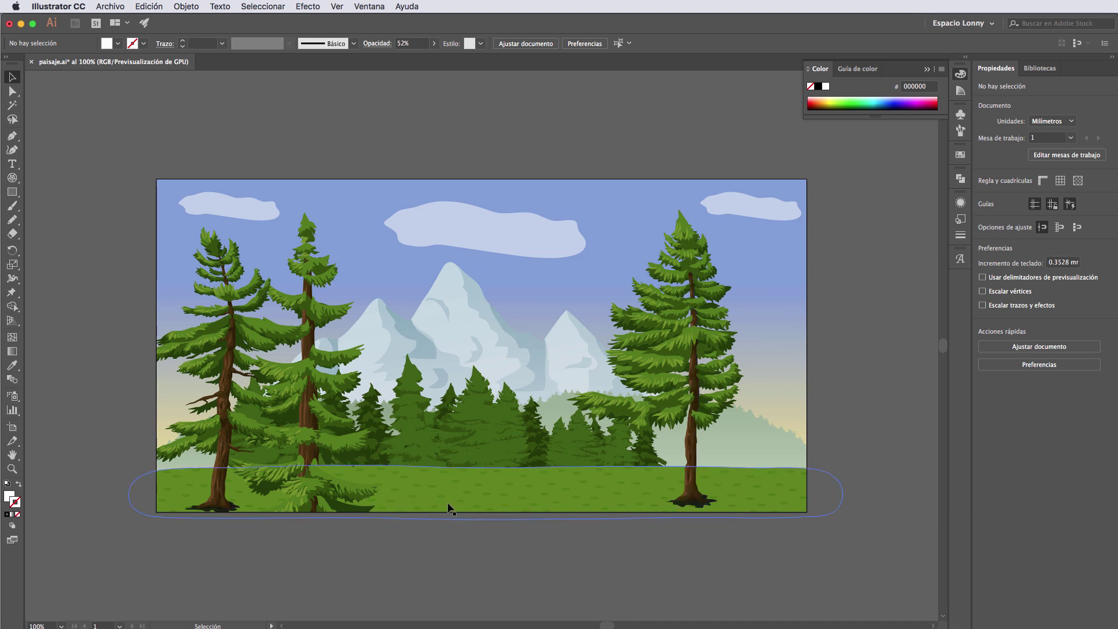
- Activate the Paintbrush with the dense vertical scribble brush from the Paq. vect. pinceles a mano library, and close the library
left_click(12, 210)
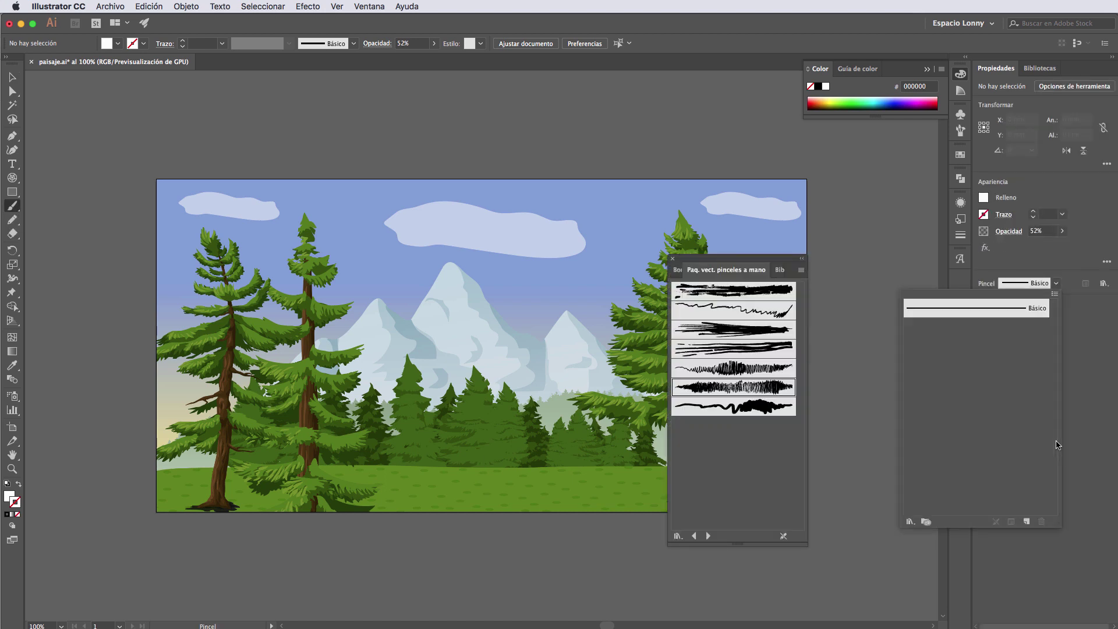
left_click(707, 392)
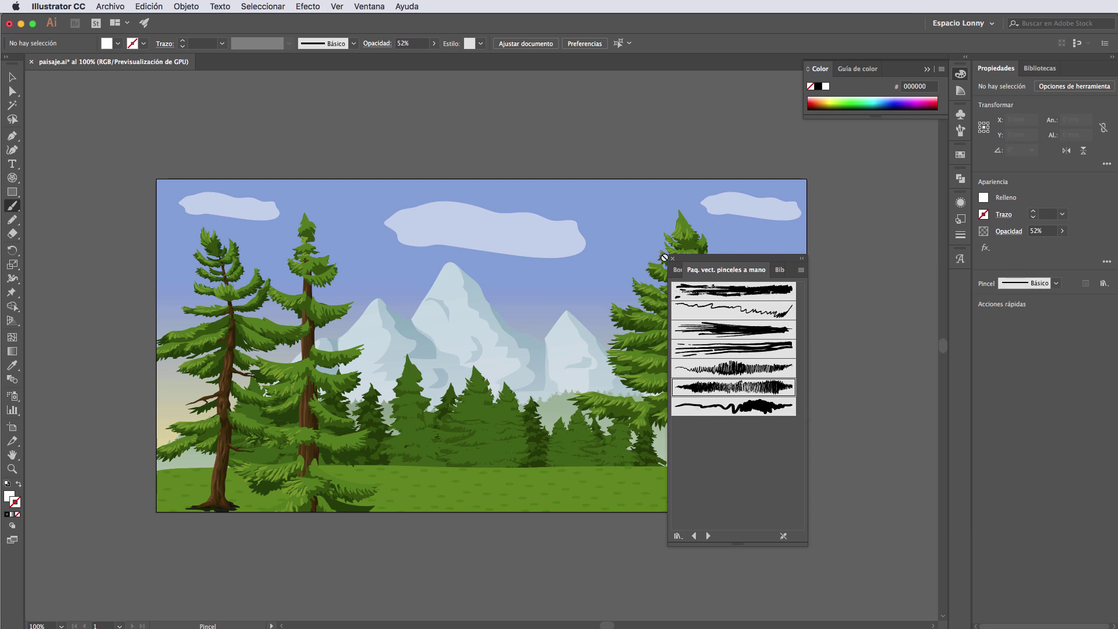
left_click(743, 389)
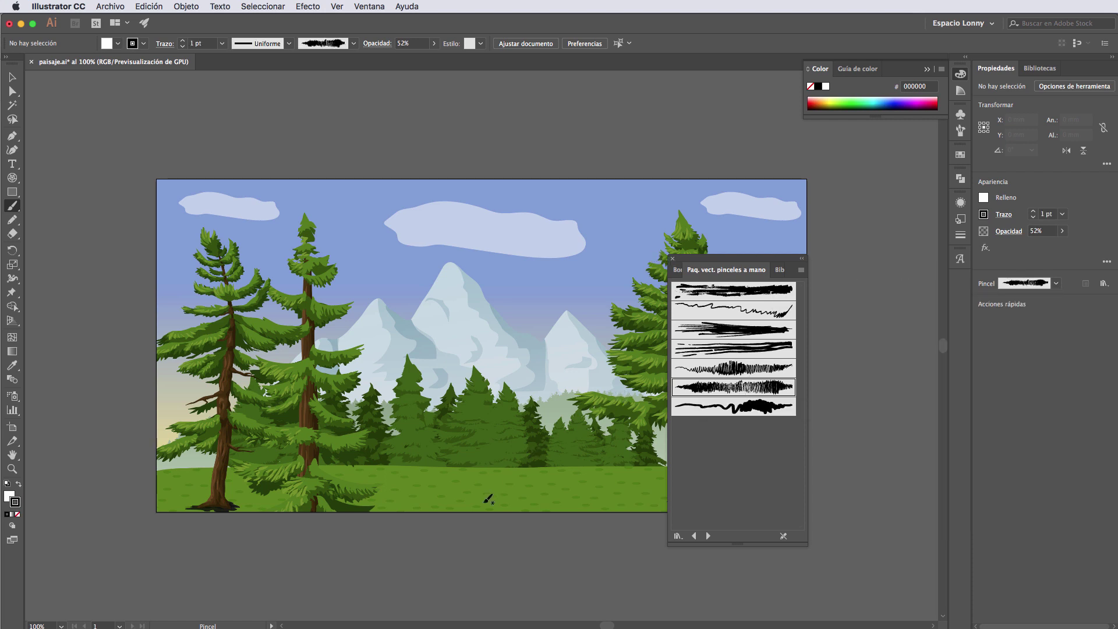
left_click(673, 259)
- Paint overlapping horizontal grass strokes along the meadow's lower edge, from the middle to the right border of the artboard
left_click_drag(398, 503, 702, 508)
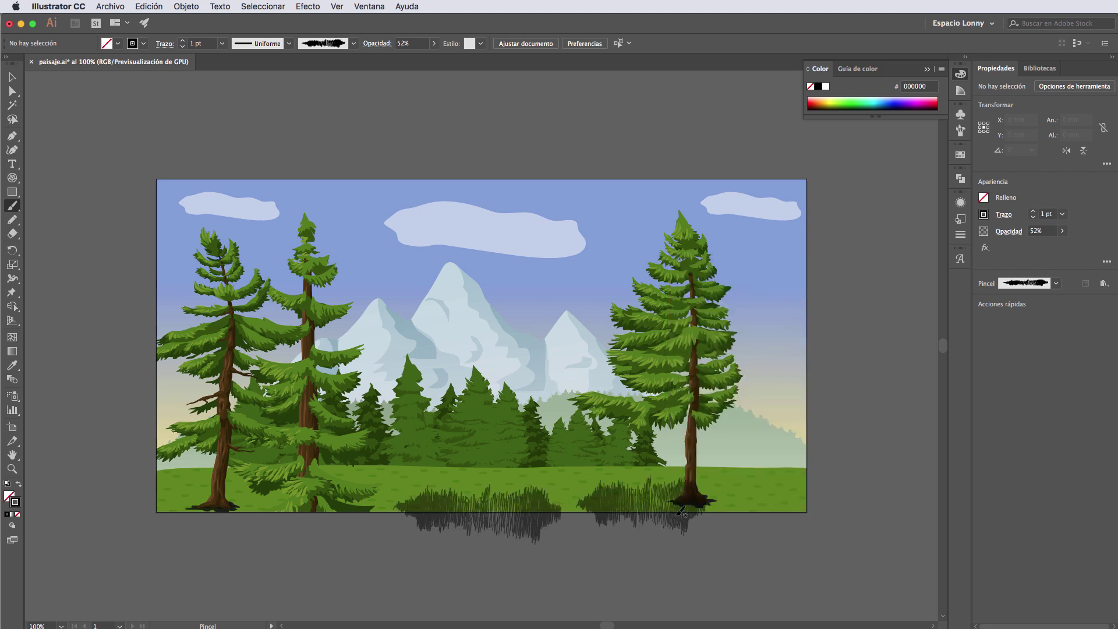
left_click_drag(551, 505, 624, 505)
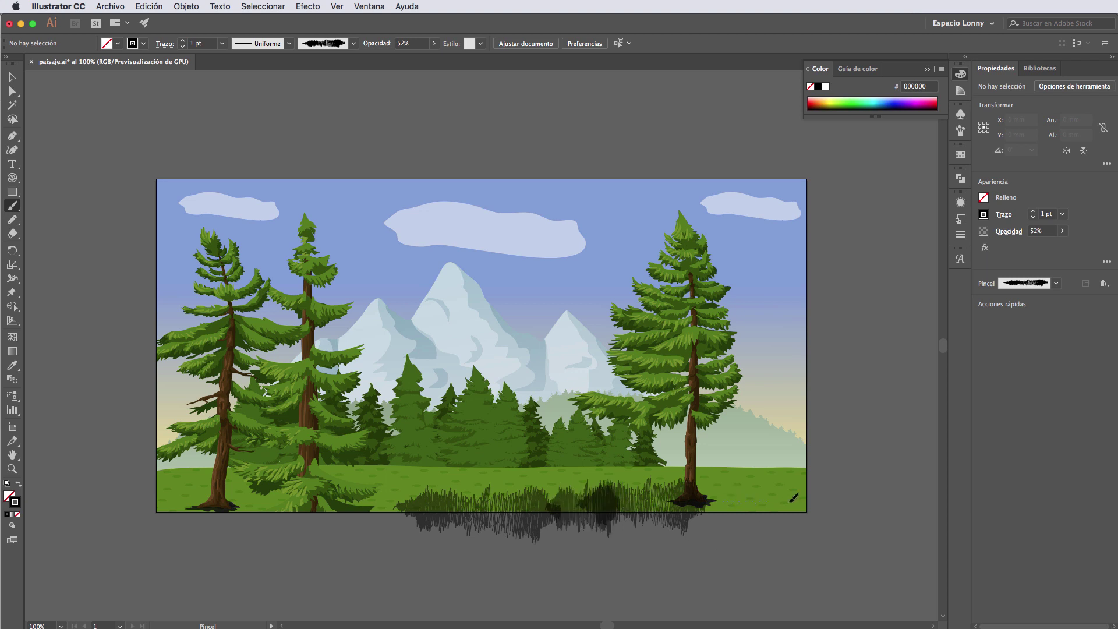
left_click_drag(790, 501, 819, 504)
left_click_drag(690, 505, 764, 505)
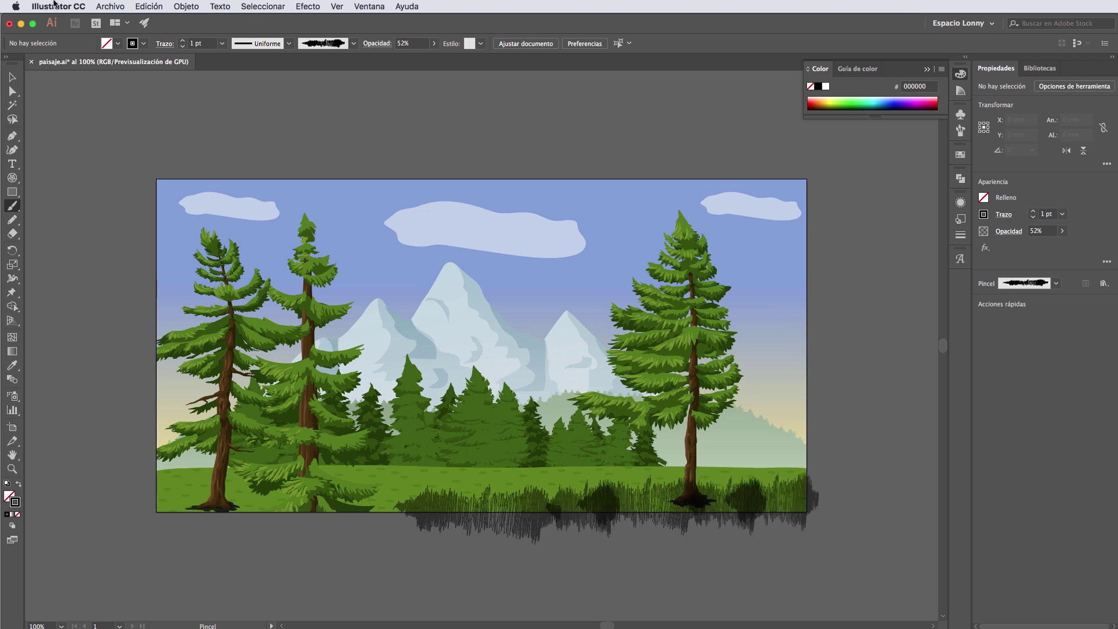
- Select all the painted grass strokes and set their stroke colour to dark green 002A03
left_click(13, 77)
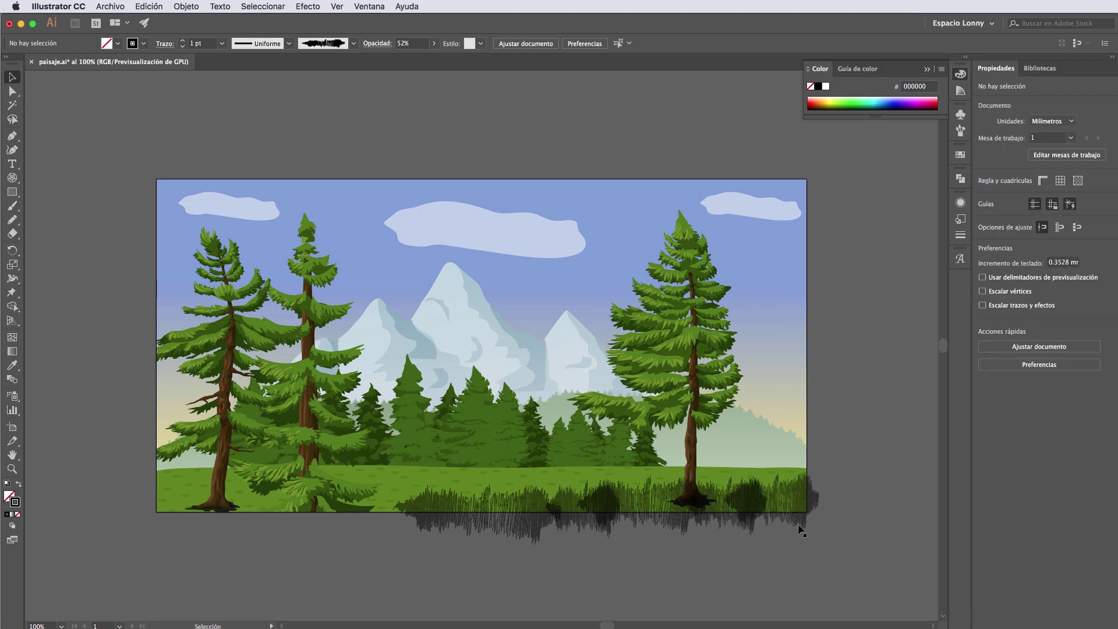
left_click(794, 502)
left_click(712, 504, "shift")
left_click(625, 505, "shift")
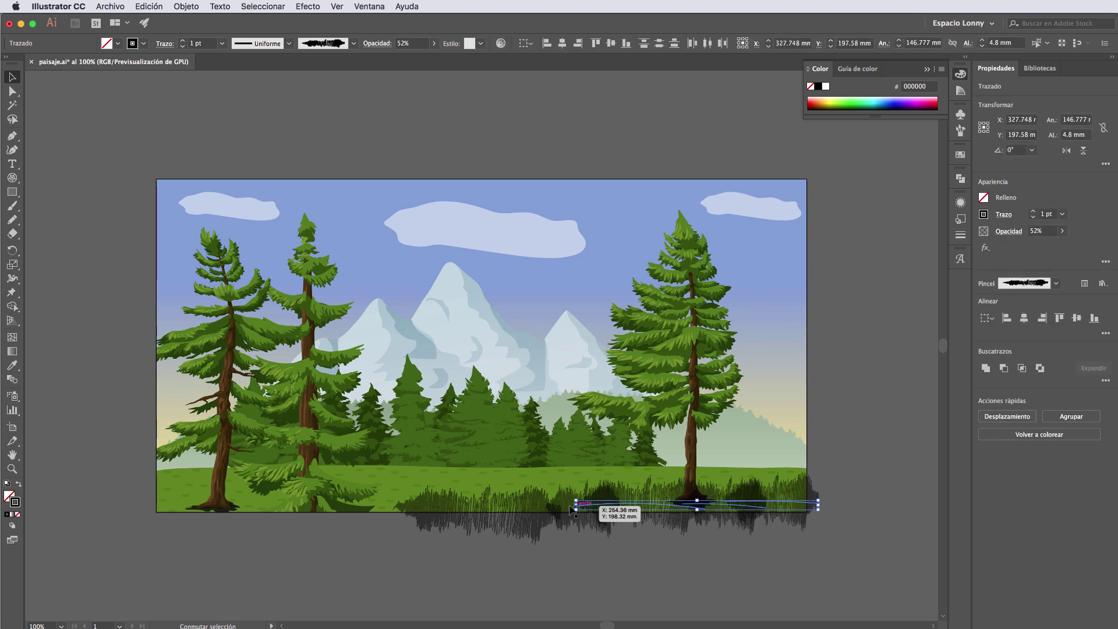
left_click(558, 508, "shift")
left_click(514, 513, "shift")
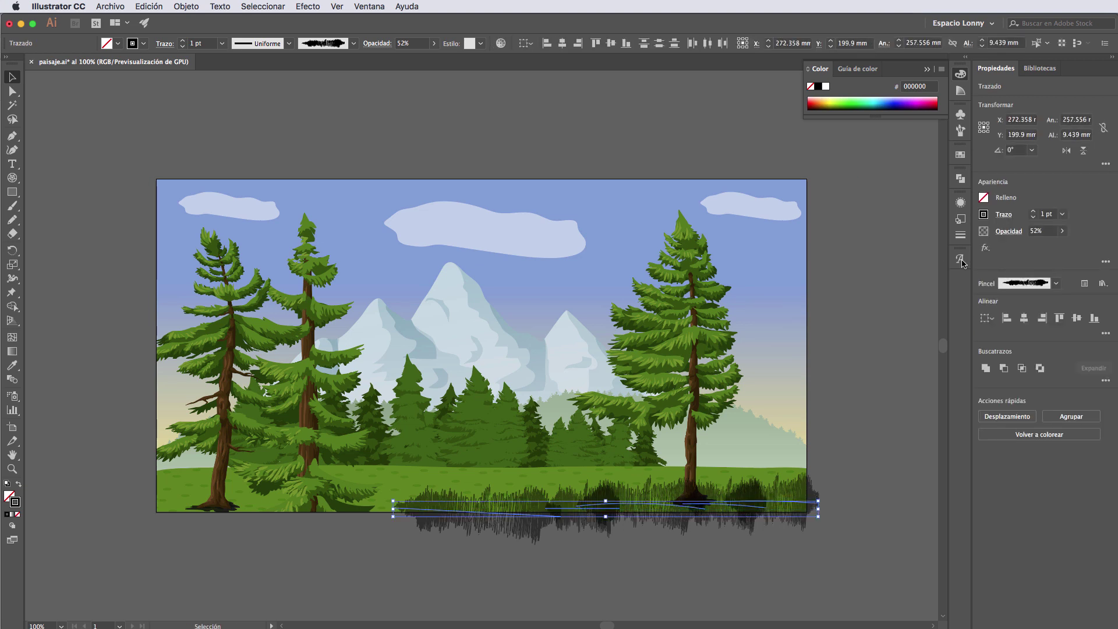
left_click(985, 217)
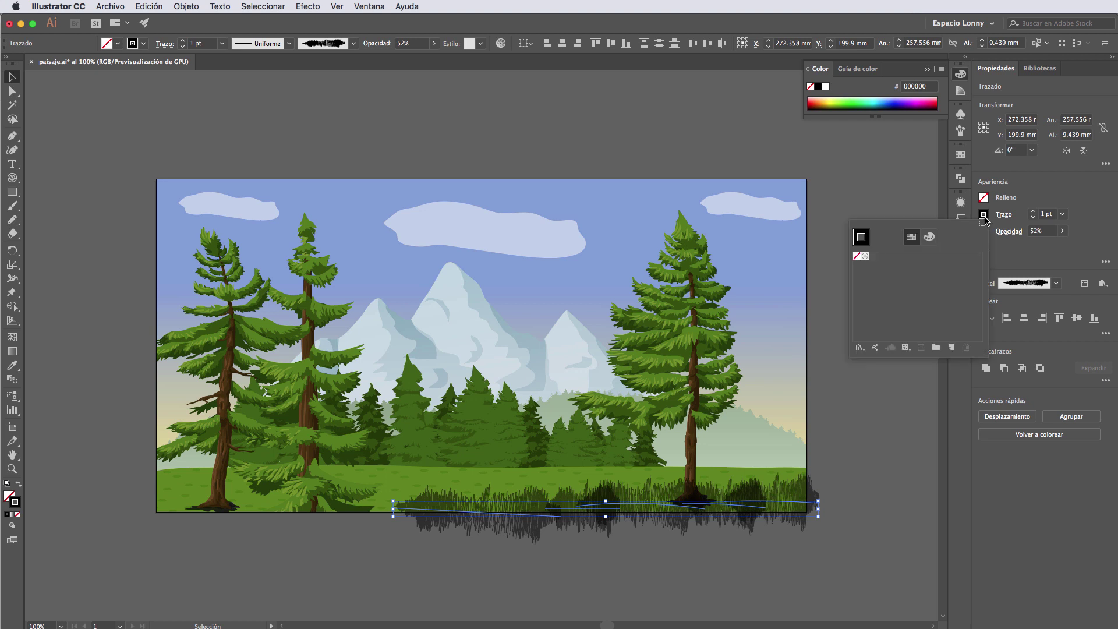
left_click(929, 238)
left_click_drag(891, 342, 904, 347)
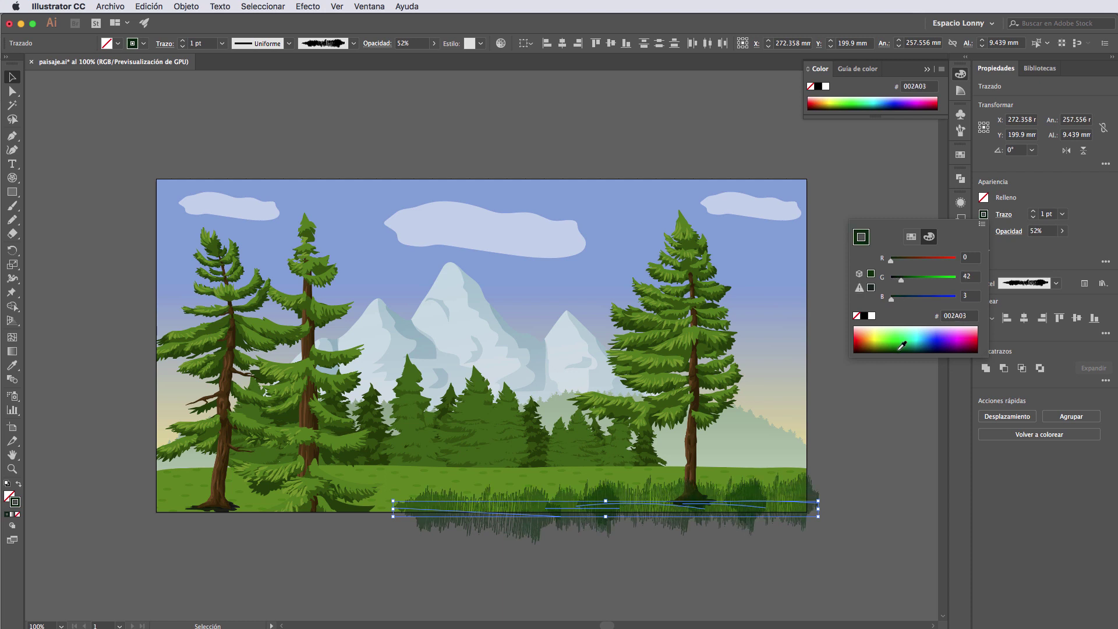
left_click(522, 147)
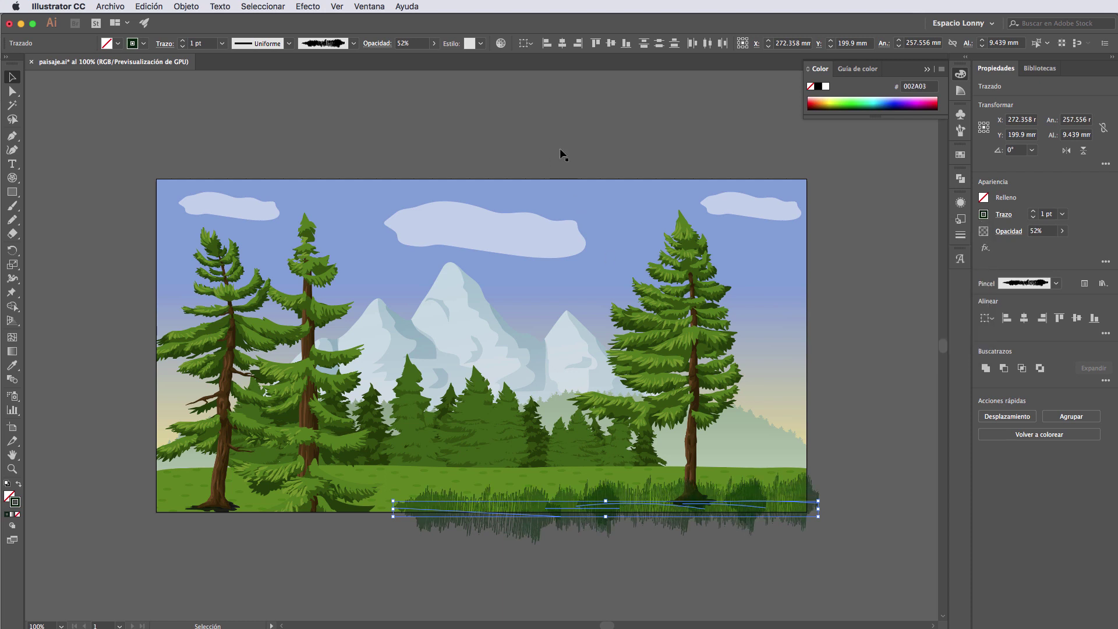
- Deselect the grass and paint additional dark green Paintbrush strokes over it to thicken it and extend it toward the left trees
left_click(11, 205)
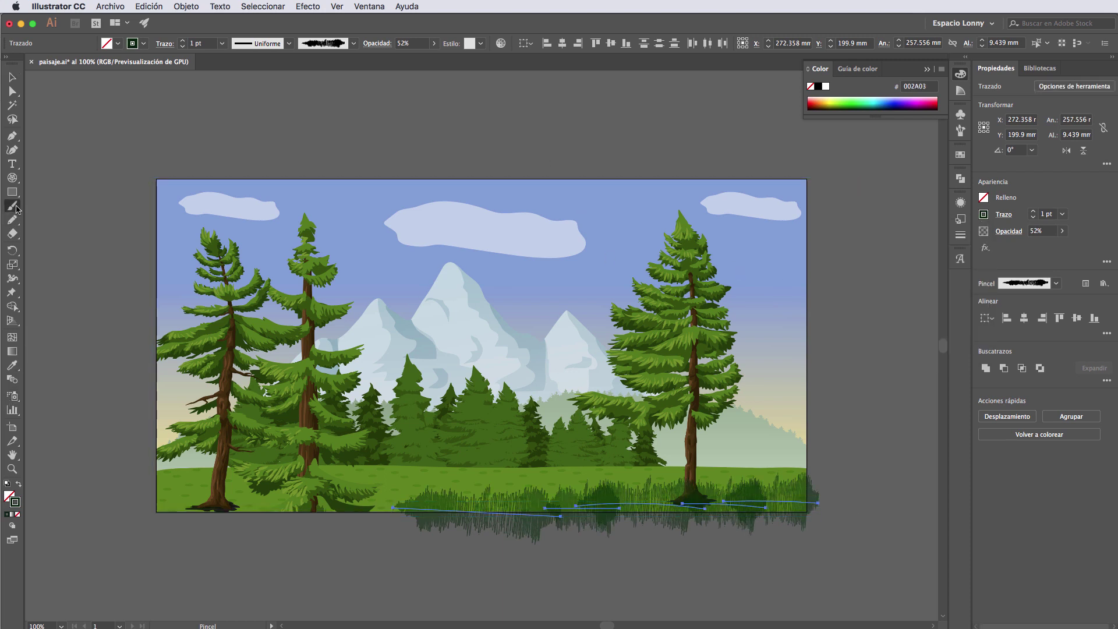
key("super+shift+a")
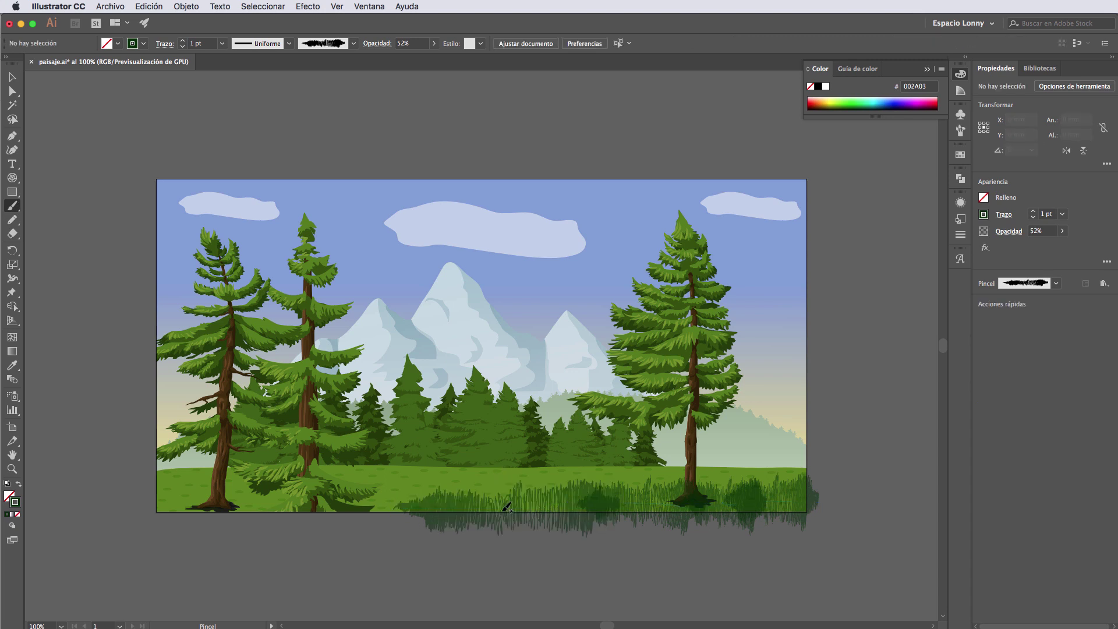
left_click_drag(437, 491, 632, 504)
left_click_drag(483, 510, 667, 508)
left_click_drag(539, 515, 583, 515)
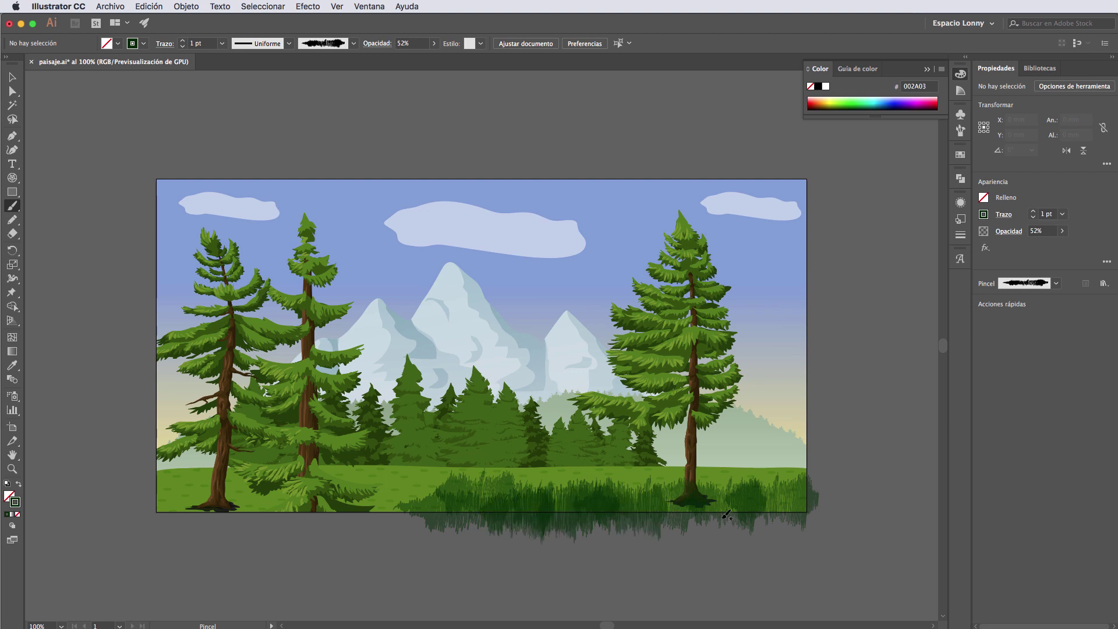
mouse_move(717, 516)
left_mouse_down()
mouse_move(630, 513)
mouse_move(734, 510)
left_mouse_up()
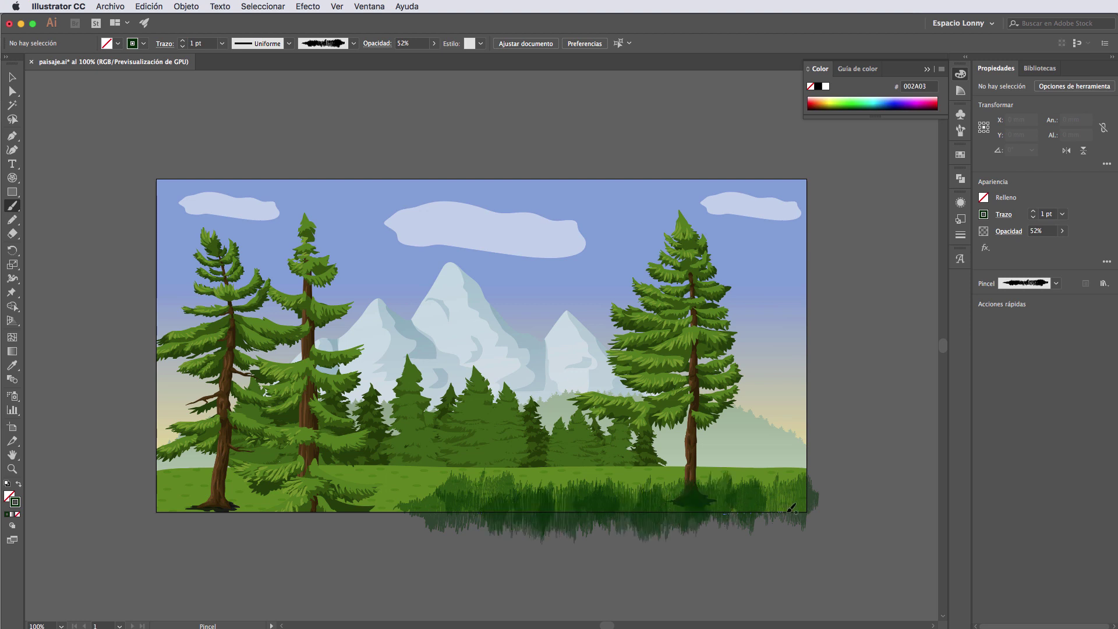
mouse_move(434, 502)
left_mouse_down()
mouse_move(430, 519)
mouse_move(370, 515)
left_mouse_up()
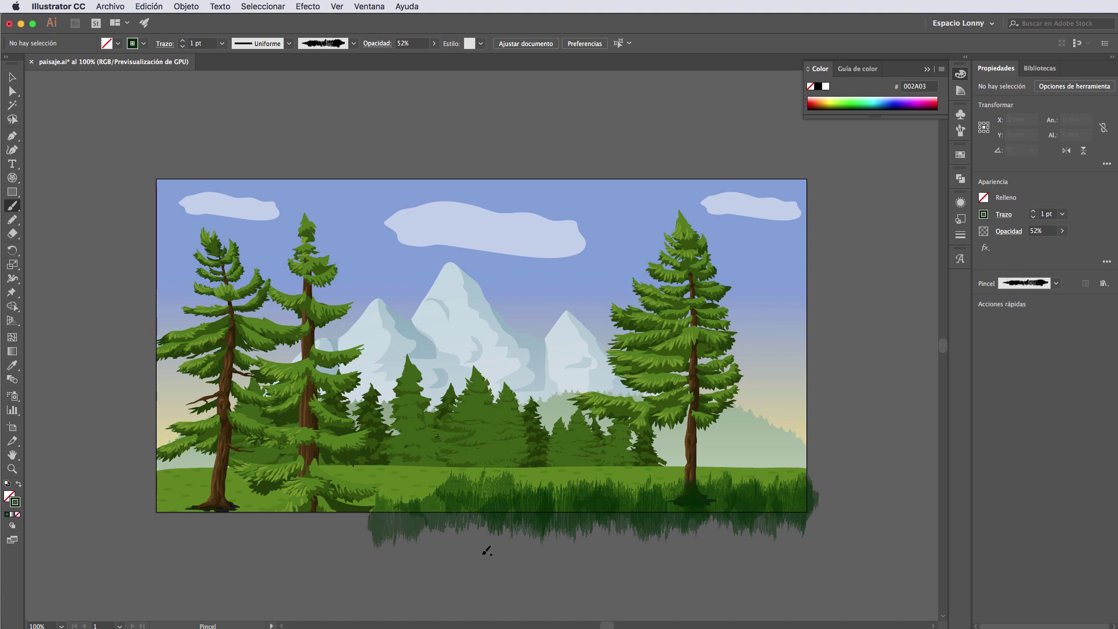